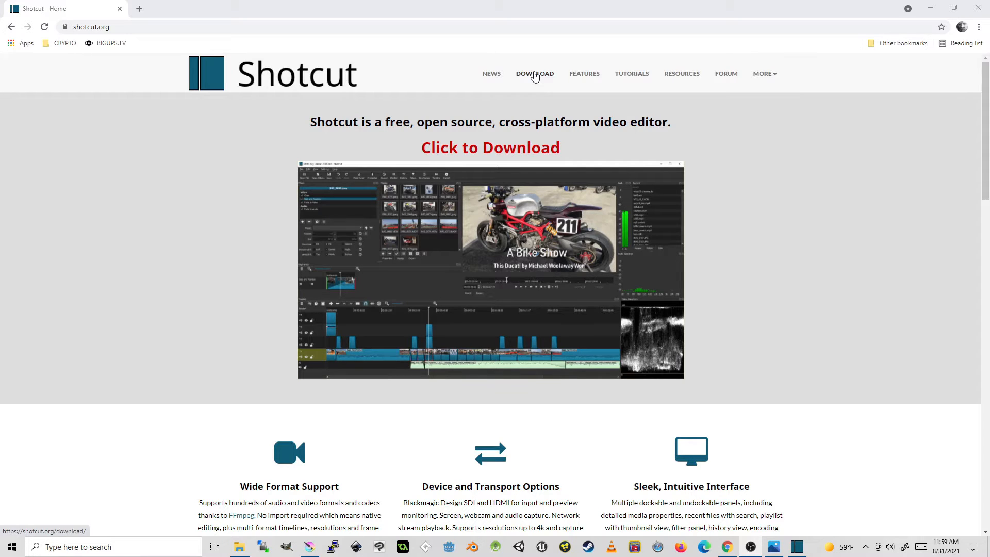
Open the Shotcut download page, dismiss the ad, and list the downloads for all operating systems
left_click(535, 75)
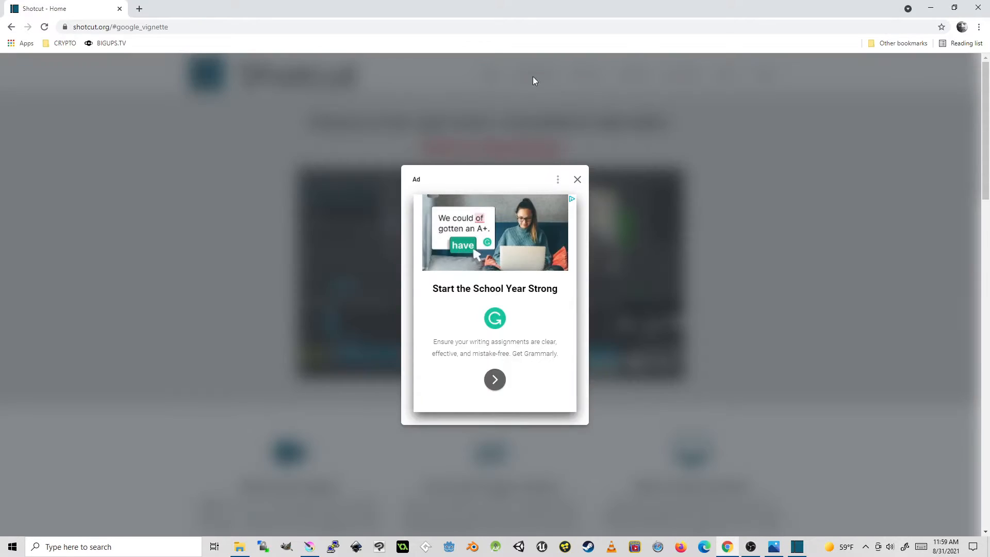
left_click(576, 180)
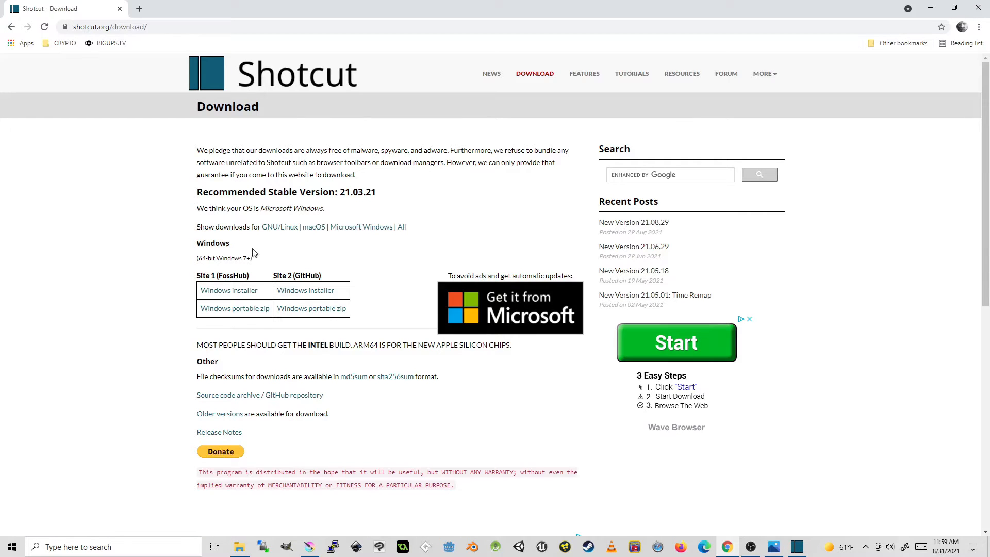
scroll(278, 410, "down", 1)
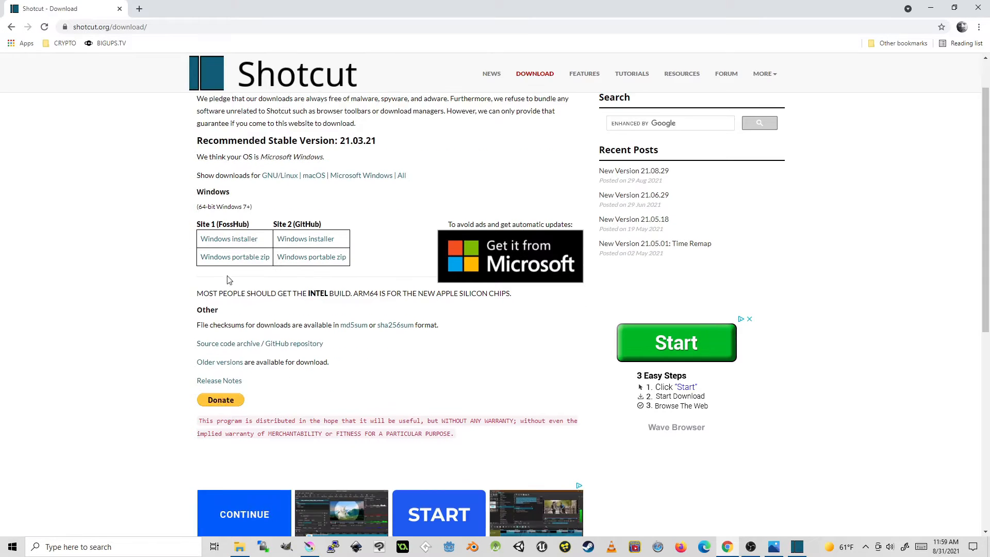
scroll(345, 336, "up", 1)
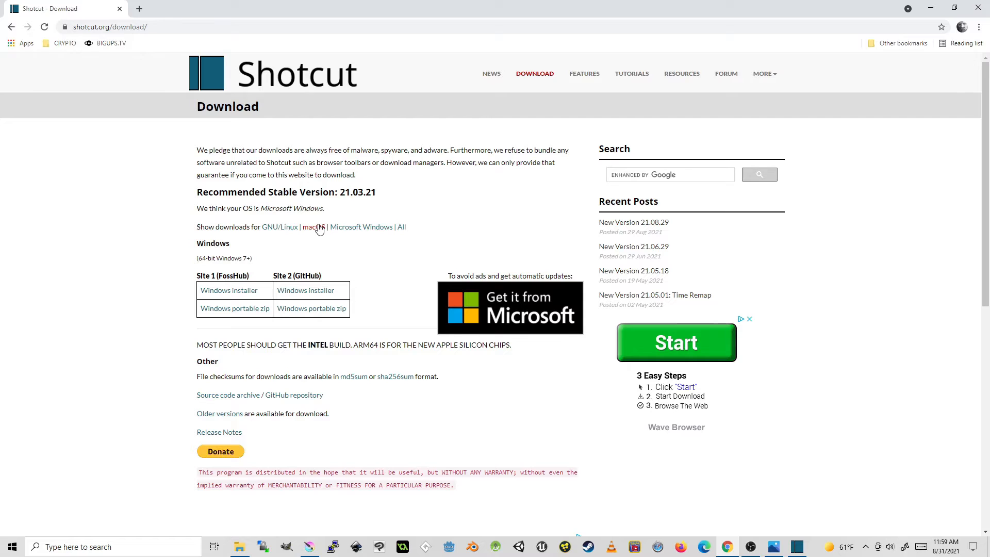
left_click(402, 227)
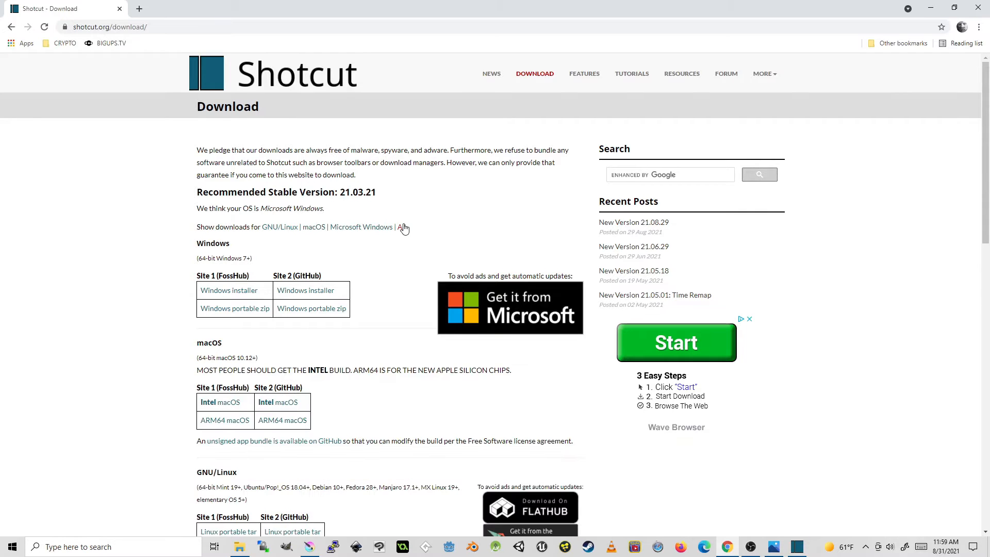
scroll(364, 311, "down", 4)
scroll(363, 312, "up", 4)
Open the site's features page and review the Wide Format Support section
left_click(583, 76)
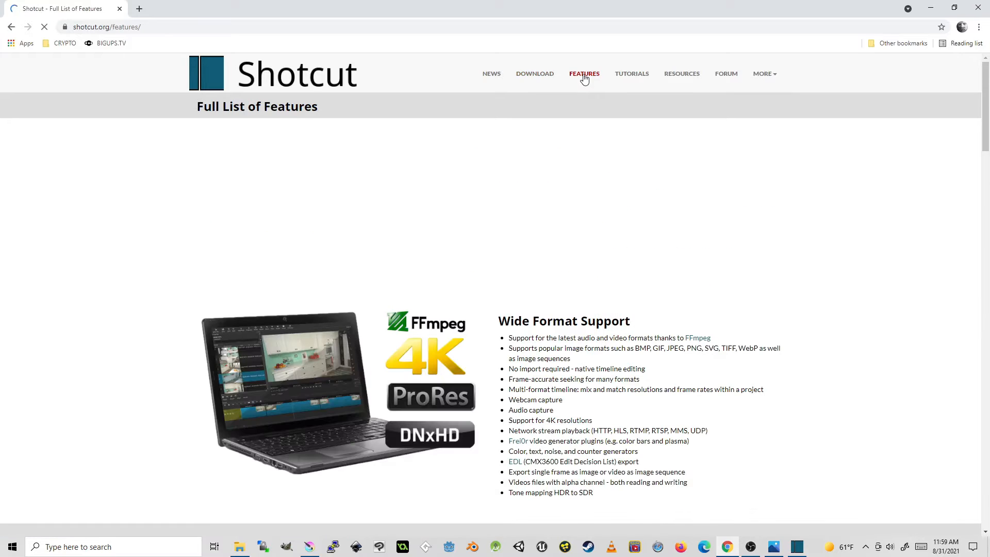
scroll(595, 244, "down", 2)
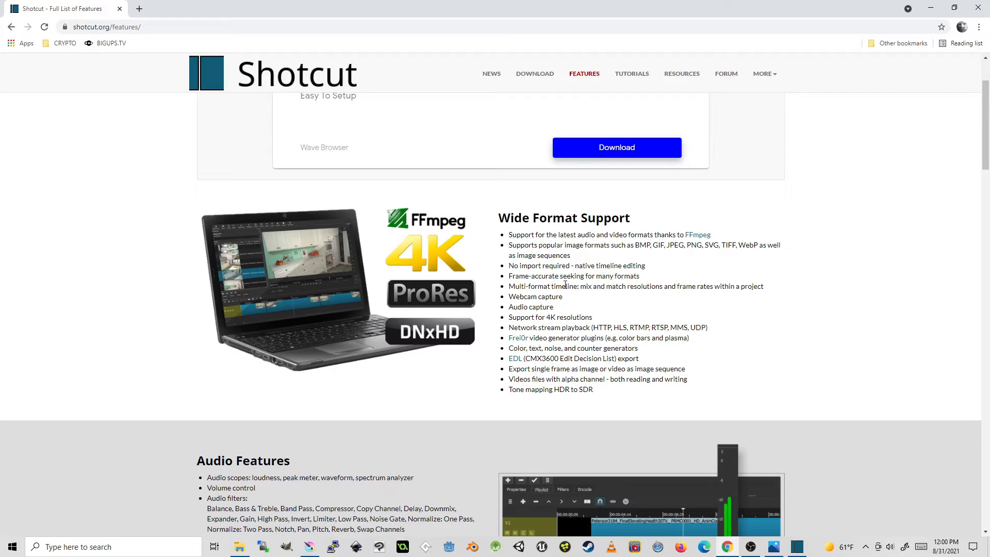
scroll(565, 285, "up", 2)
Open the site's tutorials page and browse the listed tutorial videos
left_click(632, 73)
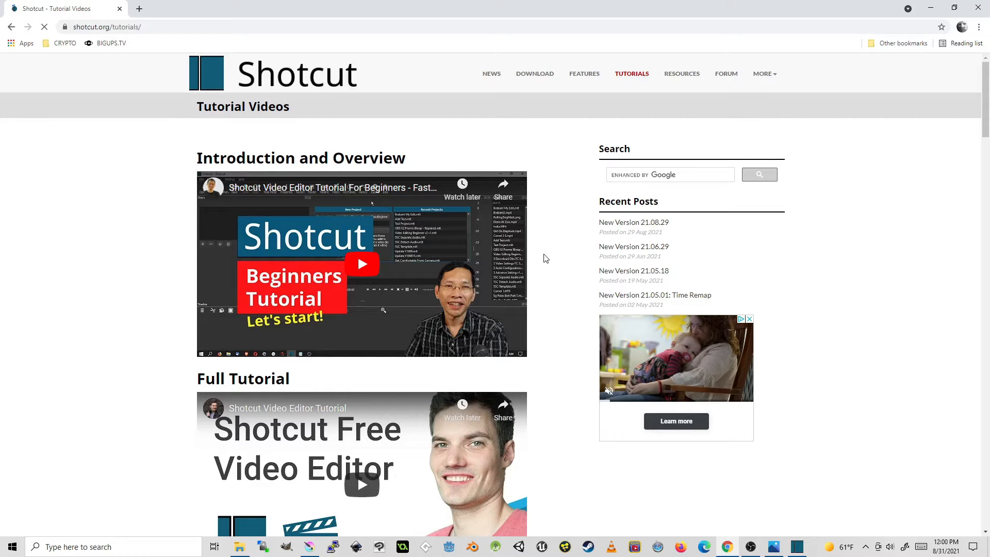
scroll(547, 258, "down", 12)
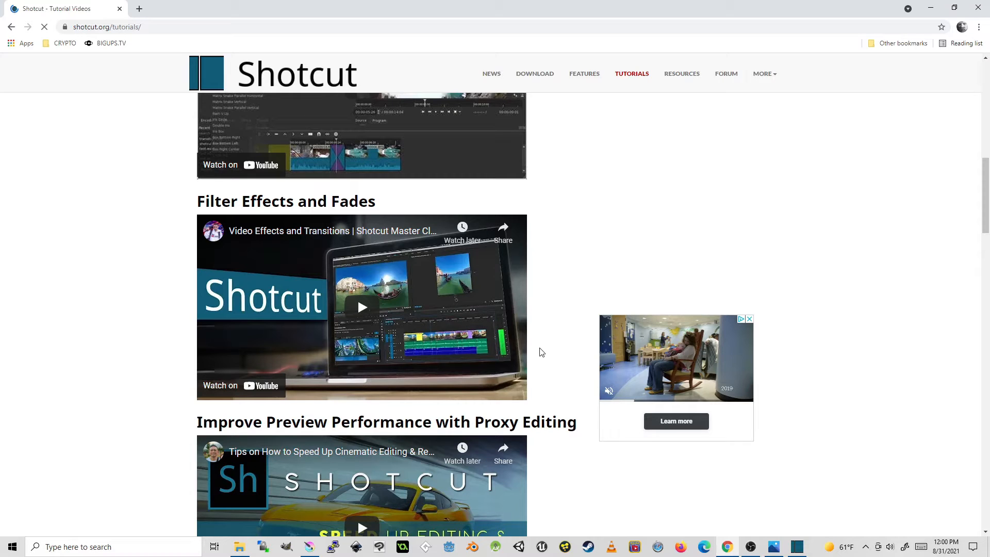
scroll(254, 222, "up", 4)
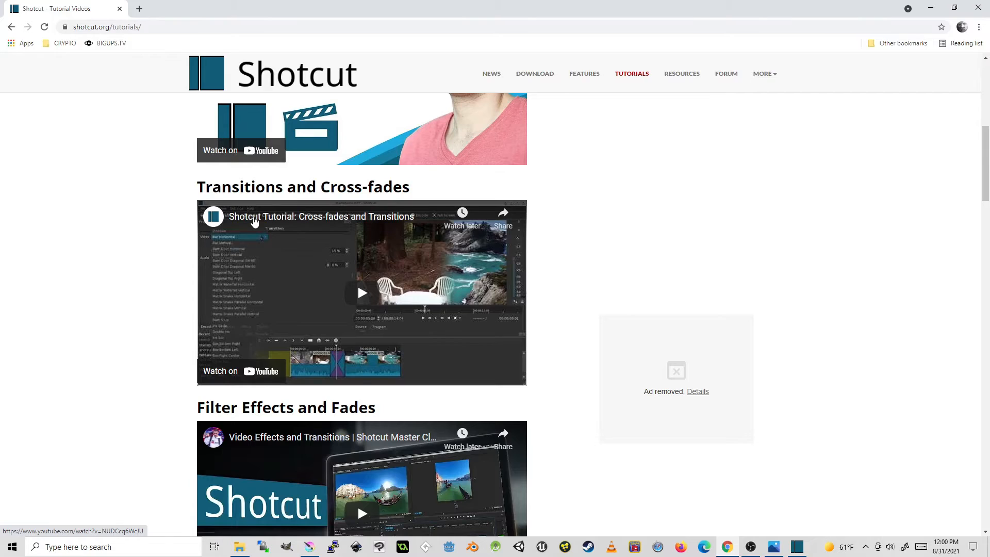
Return to the Shotcut home page and look through its sections down to the software projects used
key("alt+Left")
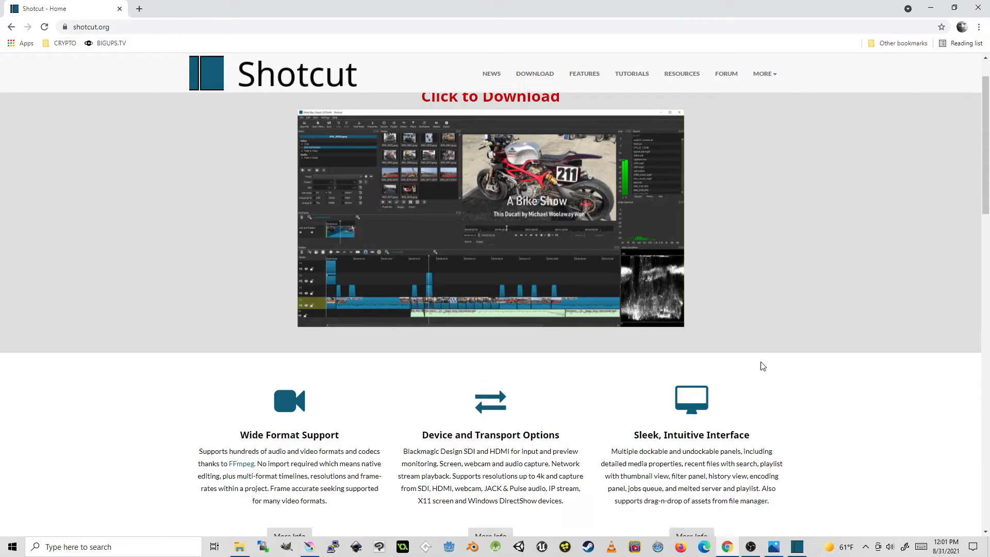
scroll(763, 364, "down", 15)
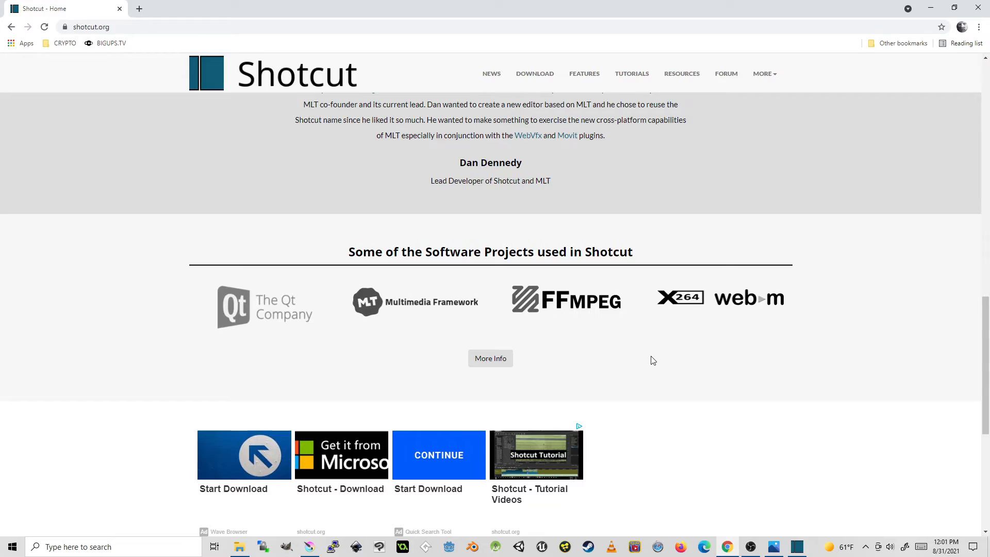
scroll(652, 359, "up", 10)
Download the Windows installer from Site 2 (GitHub) on the download page
left_click(539, 73)
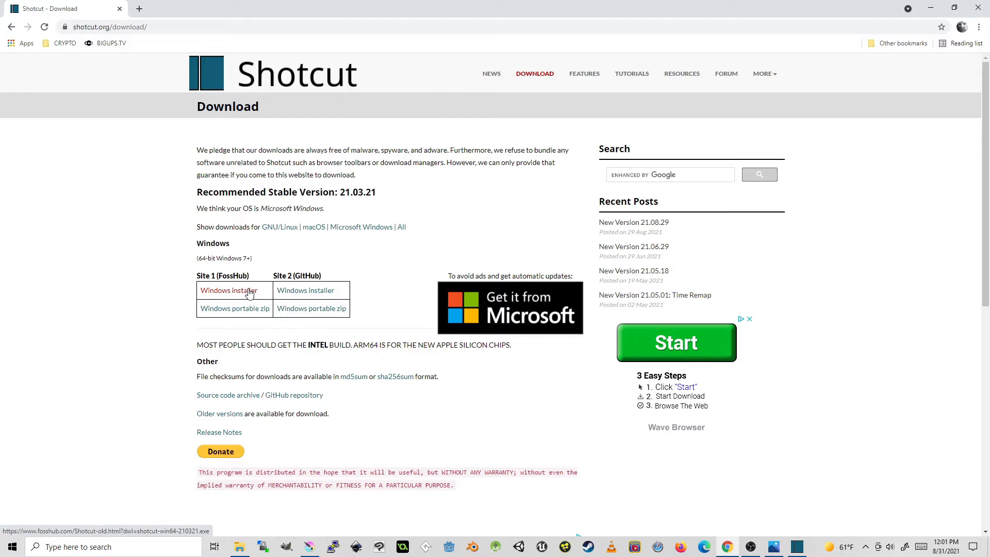
left_click(303, 294)
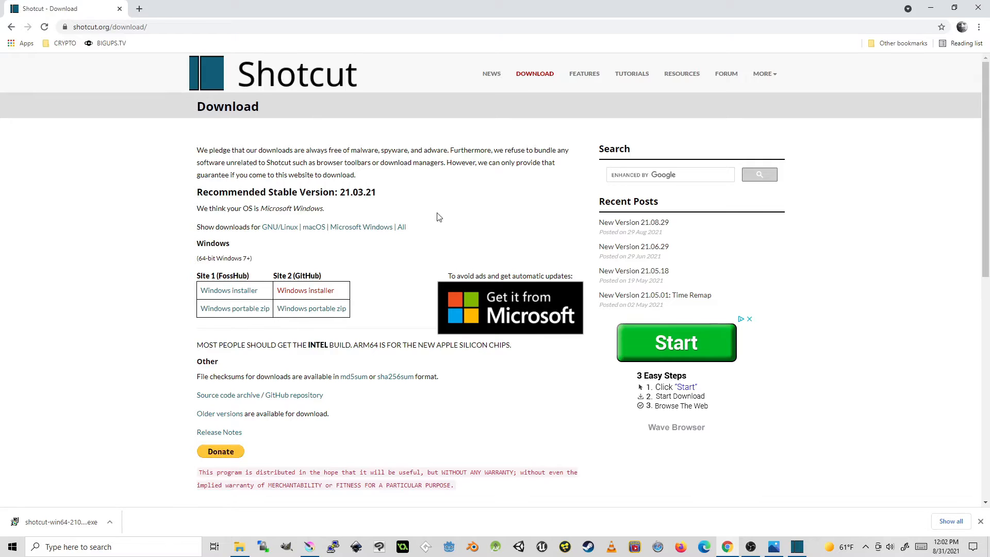
Highlight the recommended stable version number on the download page
left_click_drag(268, 192, 340, 192)
left_click(262, 202)
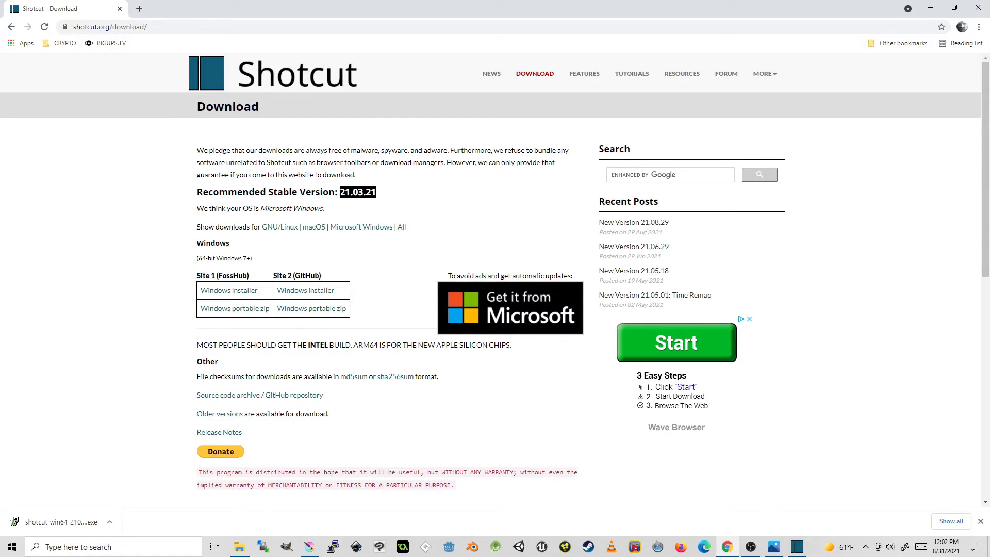
left_click(382, 194)
left_click_drag(381, 195, 341, 192)
left_click(797, 548)
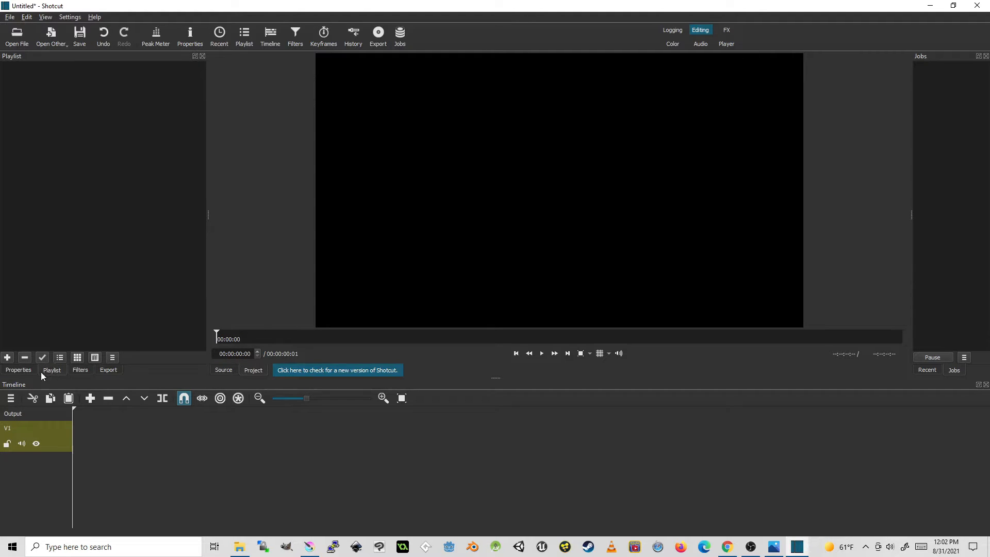
left_click(240, 547)
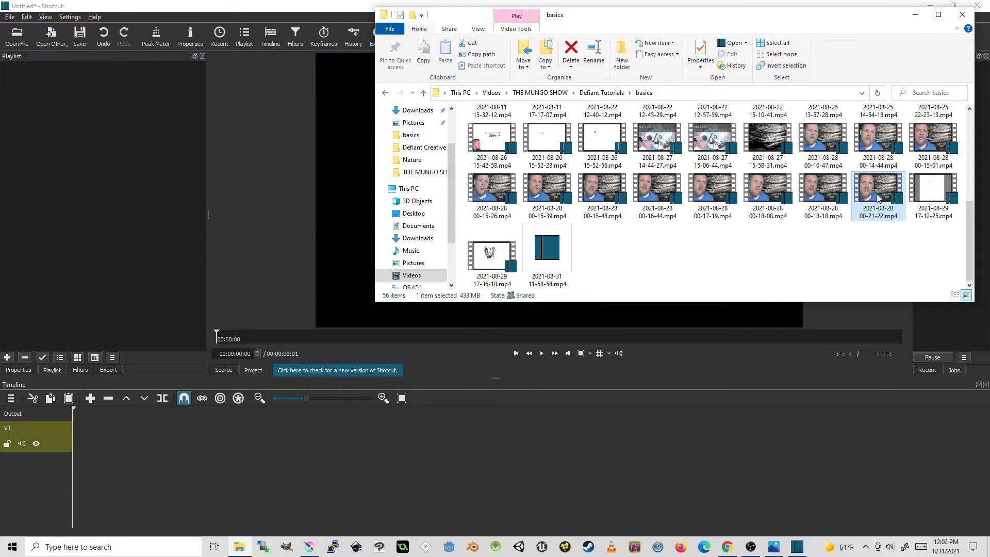
left_click_drag(879, 196, 79, 234)
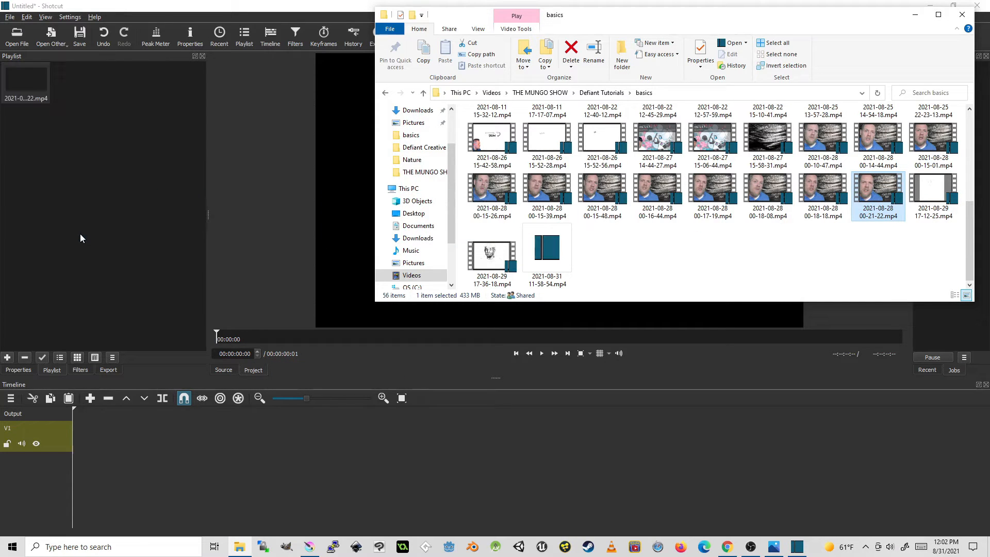
left_click(916, 15)
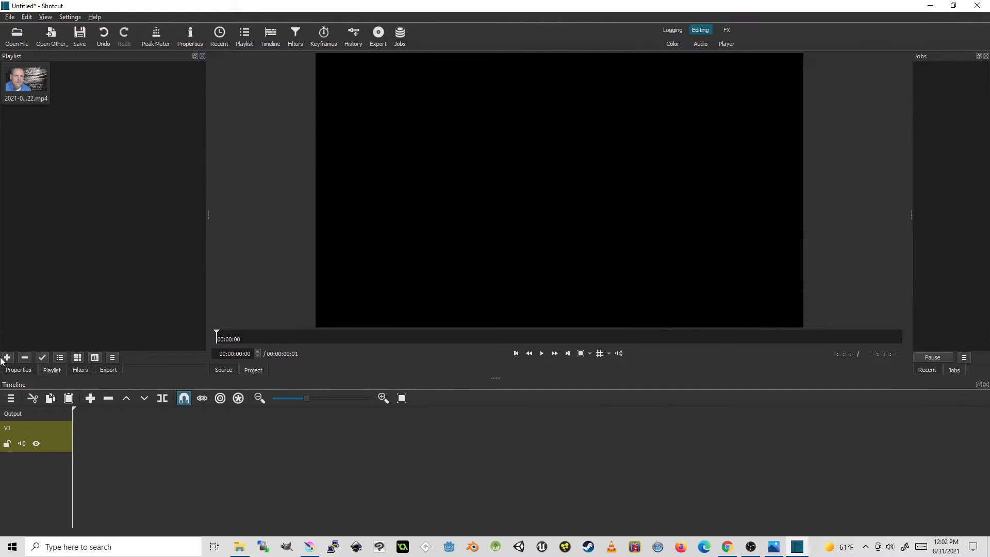
Add the same clip to the playlist a second time and remove the duplicate
left_click(7, 358)
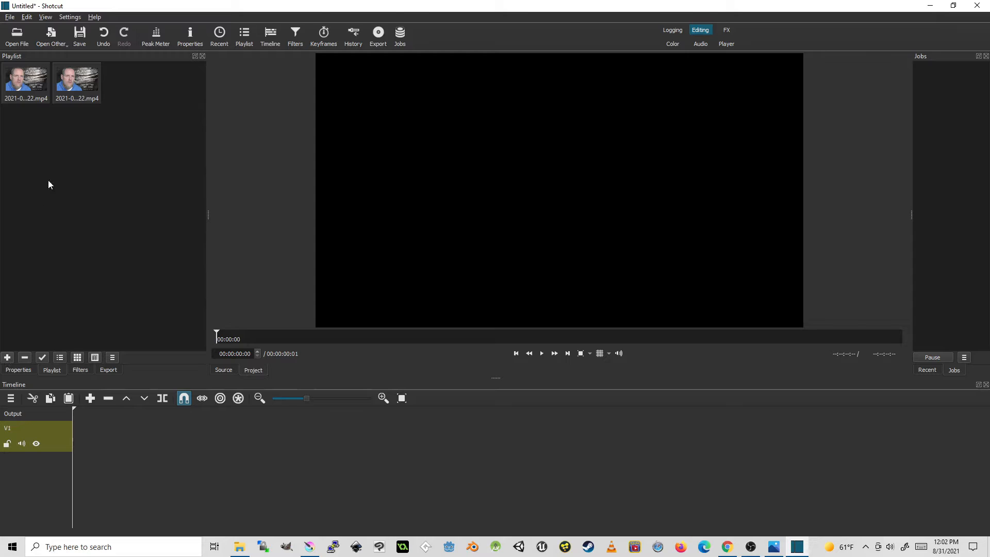
left_click(87, 89)
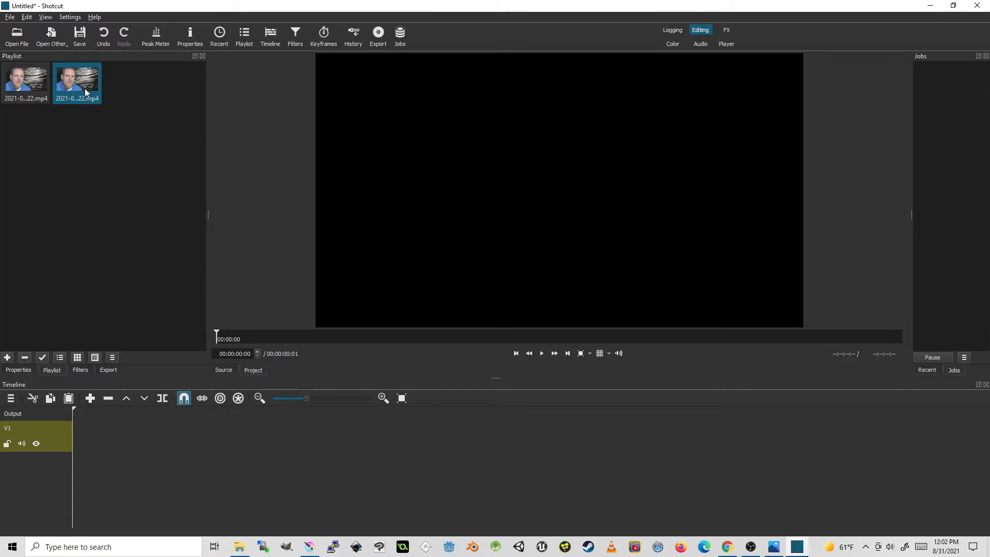
left_click(23, 358)
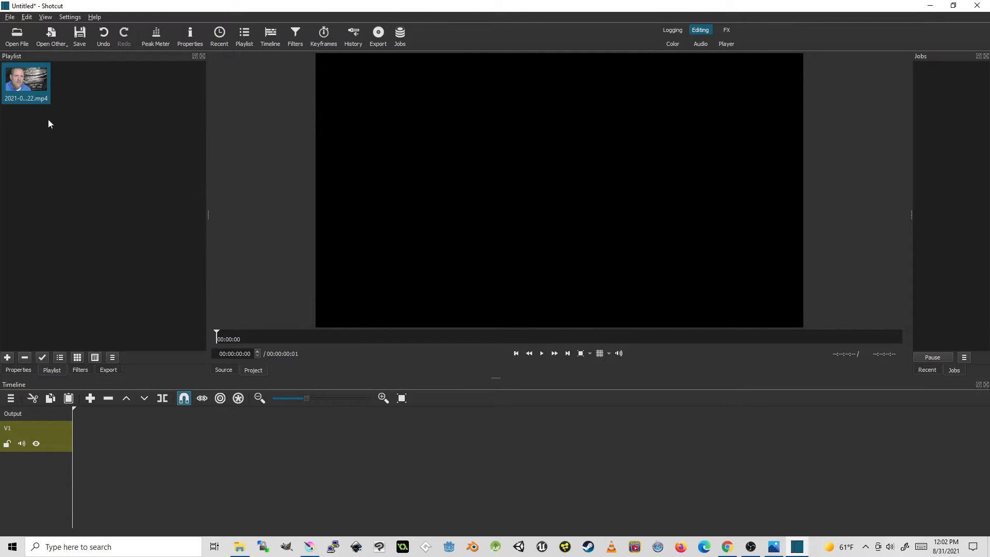
Compare the playlist's detailed and icon views, leaving it in the detailed view with clip durations
left_click(57, 360)
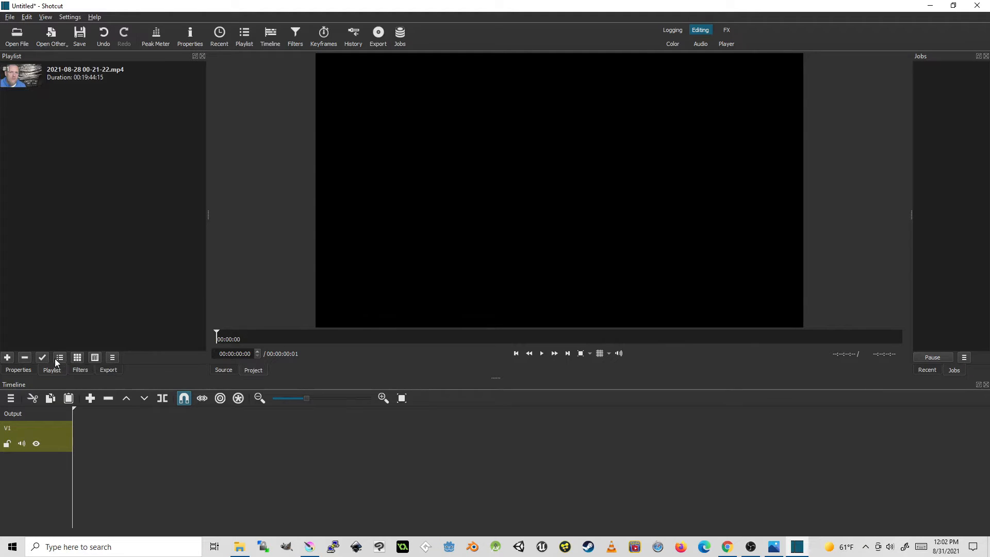
left_click(76, 358)
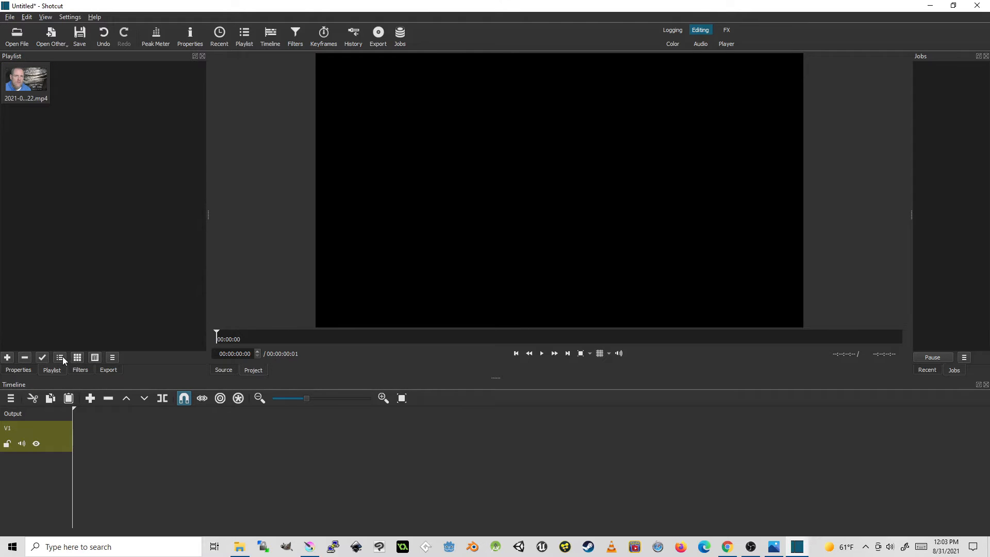
left_click(61, 358)
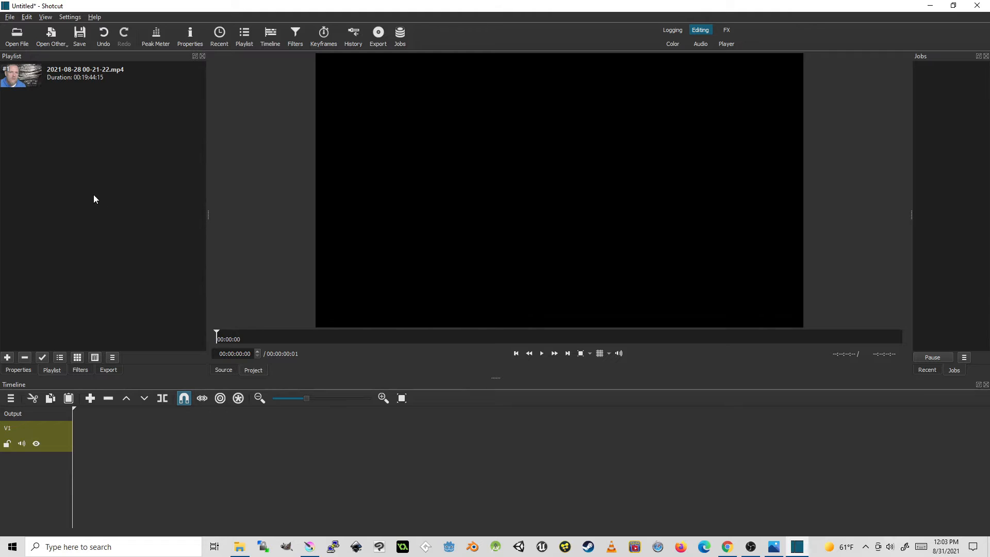
Open the playlist clip in the source player and preview it at about 2, 4 and 8 minutes
left_click(77, 75)
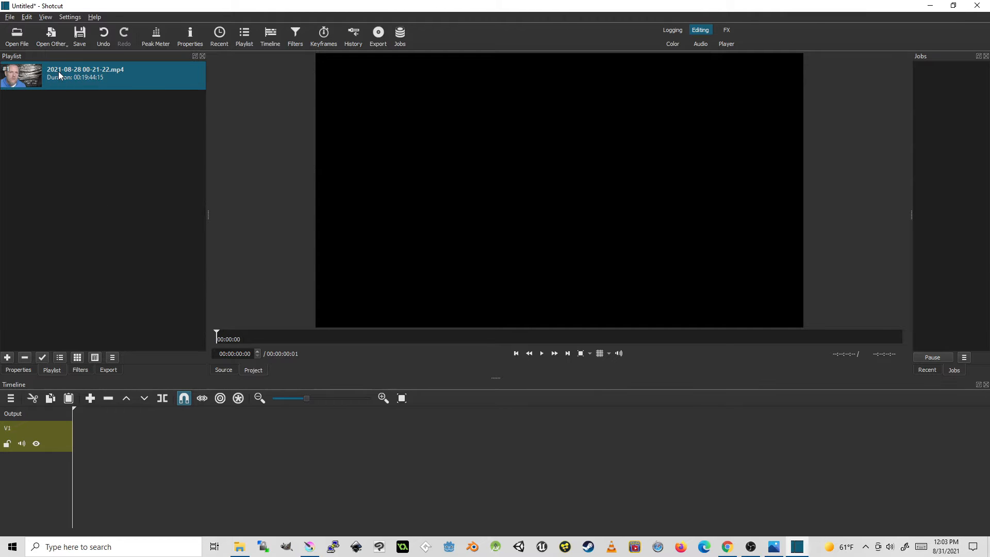
double_click(57, 71)
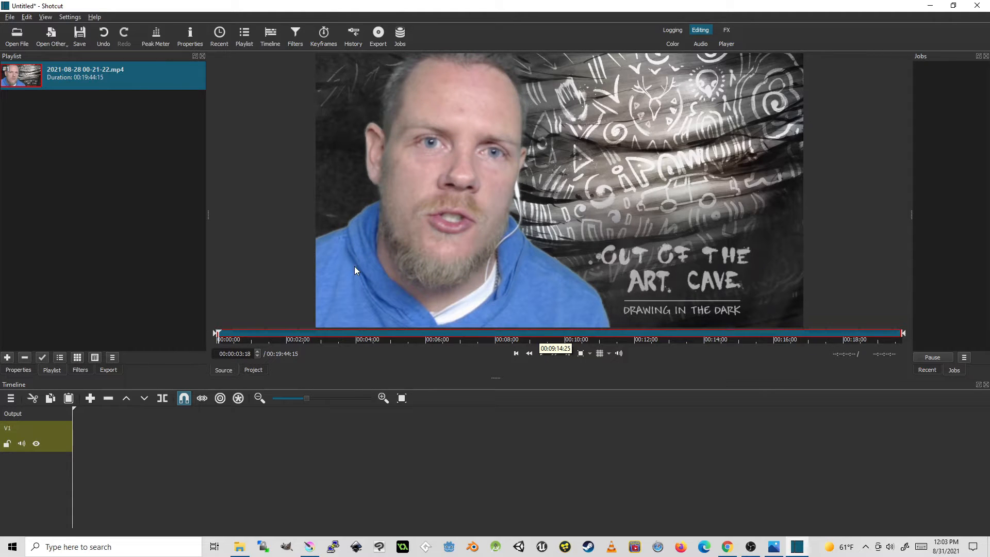
left_click(286, 333)
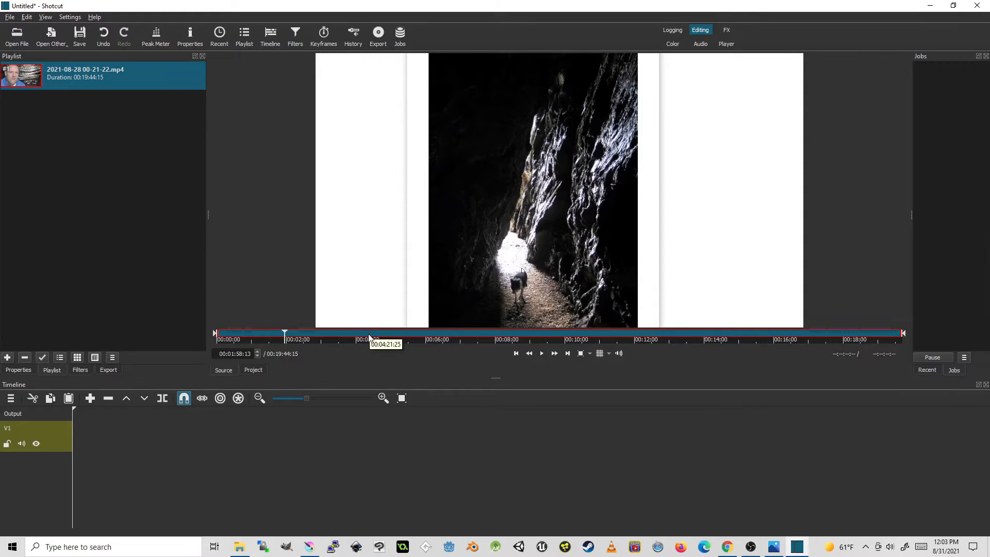
left_click(369, 334)
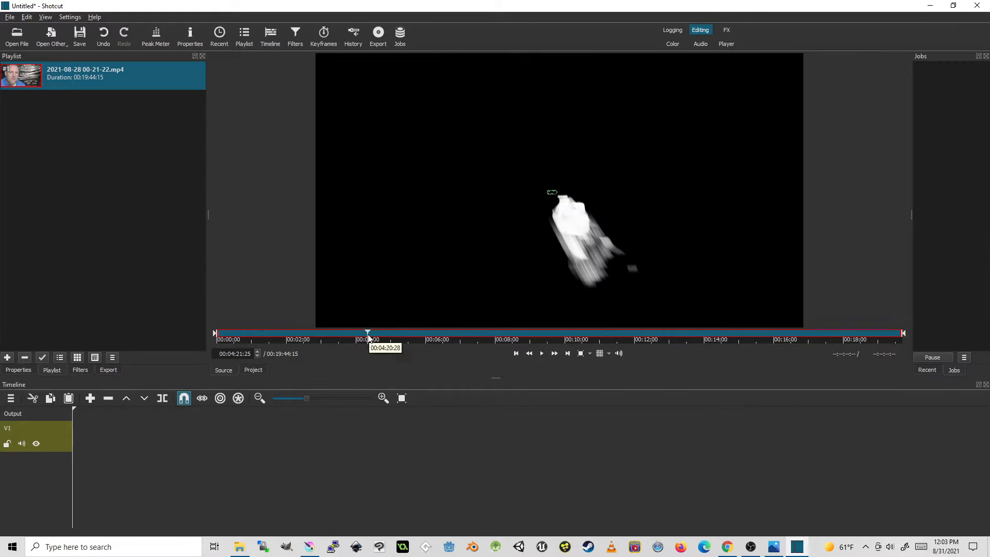
left_click(501, 331)
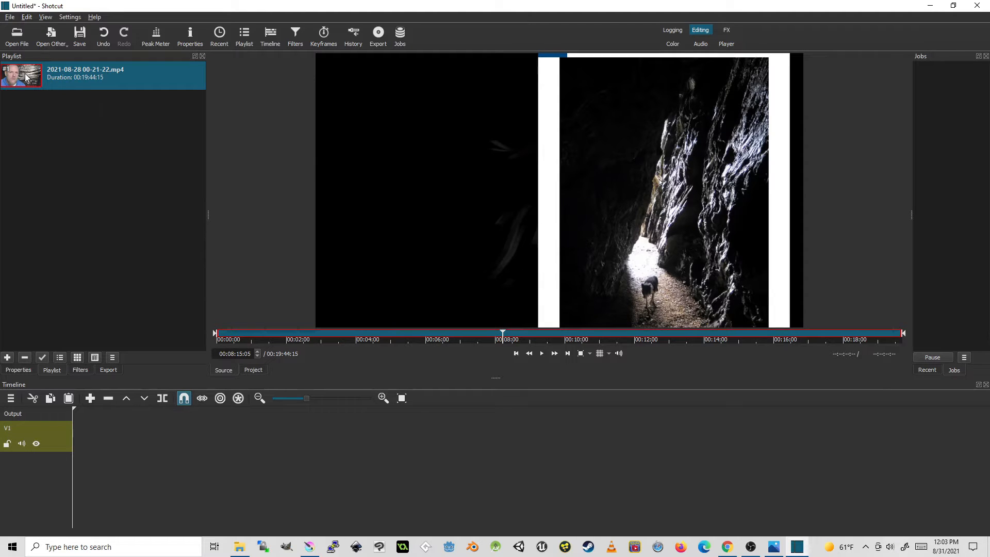
Place the playlist clip at the start of timeline track V1 and play its first few seconds
left_click_drag(25, 76, 72, 443)
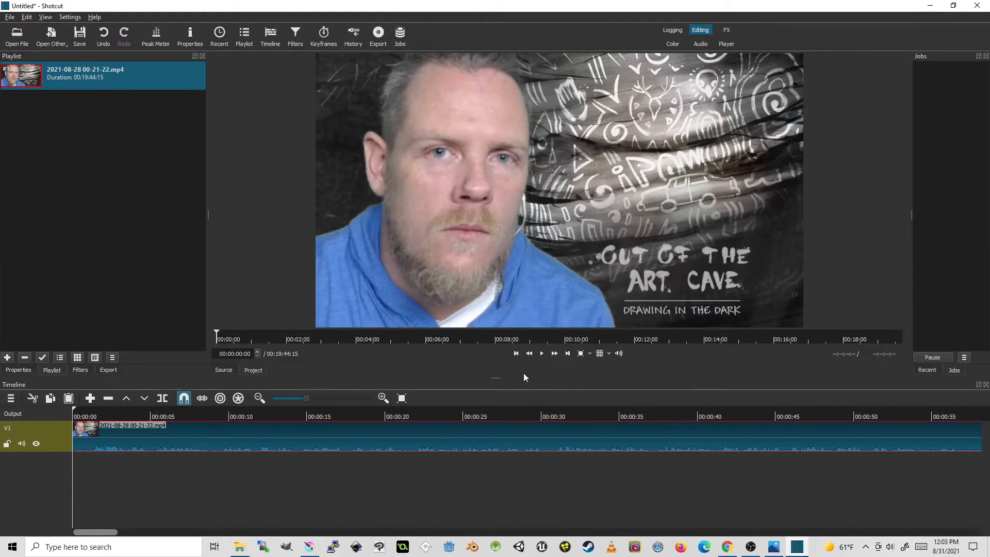
left_click(543, 354)
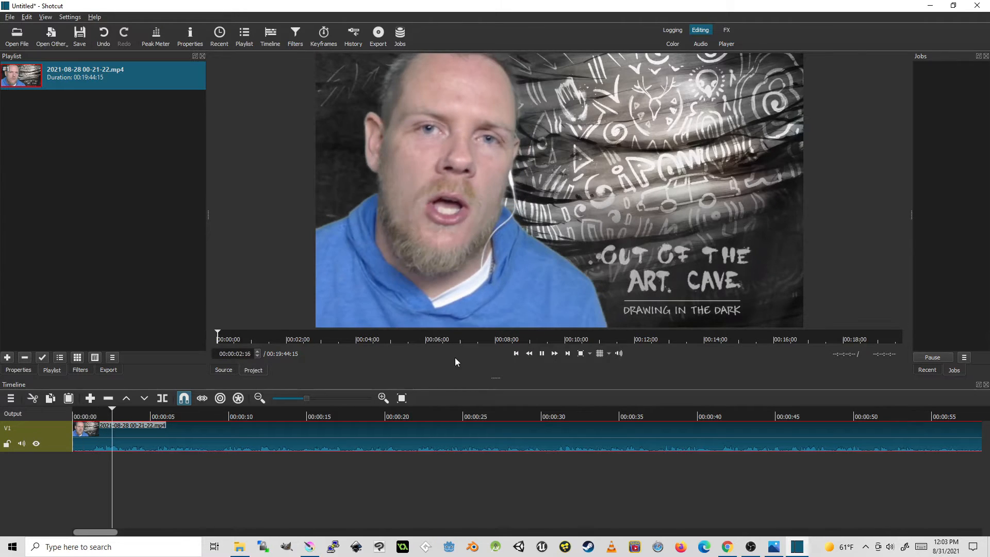
left_click(542, 353)
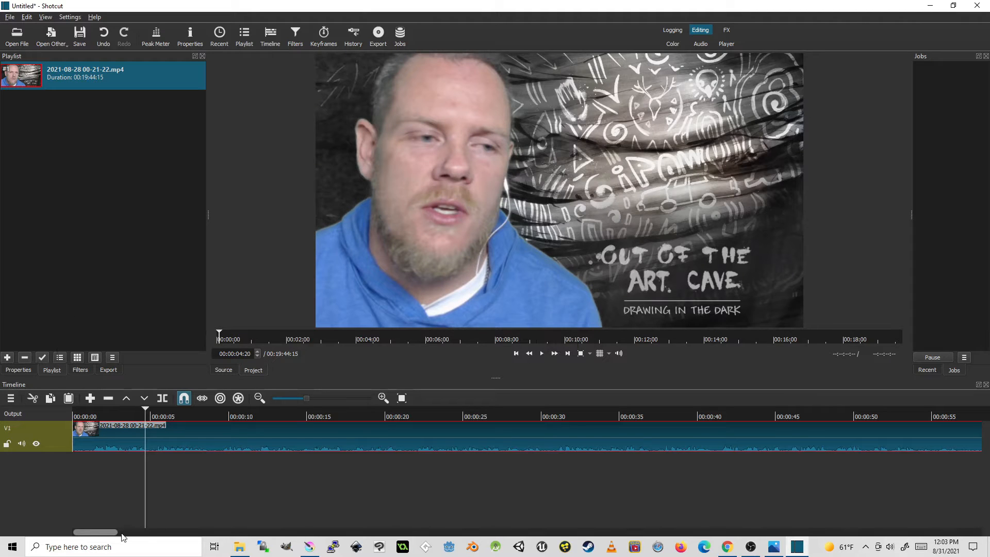
left_click_drag(109, 532, 94, 333)
Examine the timeline clip's video and audio properties, including its available audio tracks
left_click(17, 371)
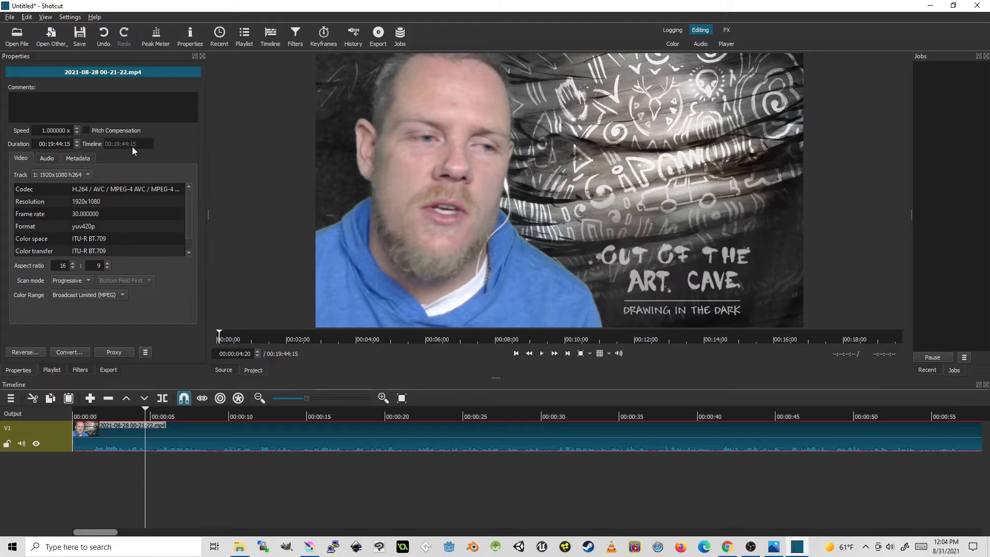
left_click(46, 159)
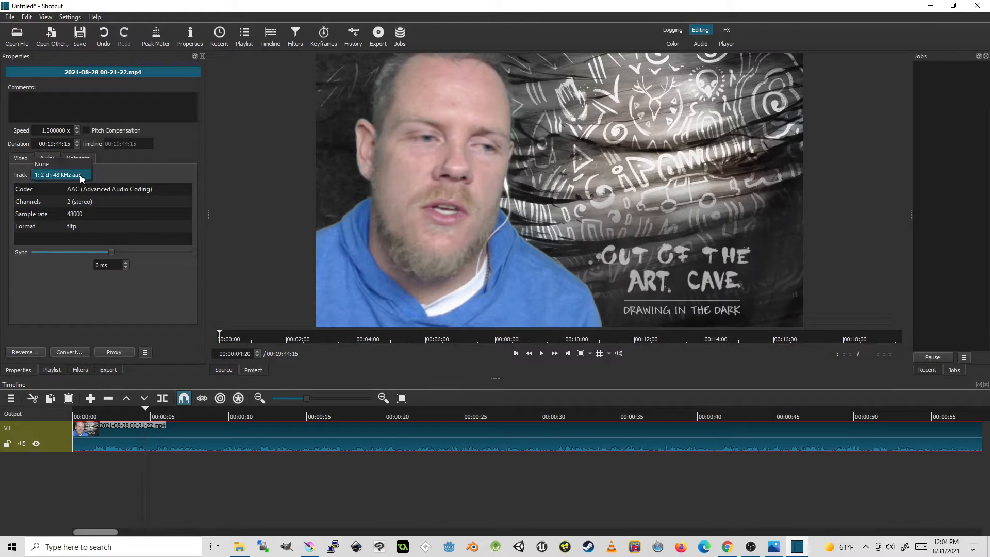
left_click(79, 175)
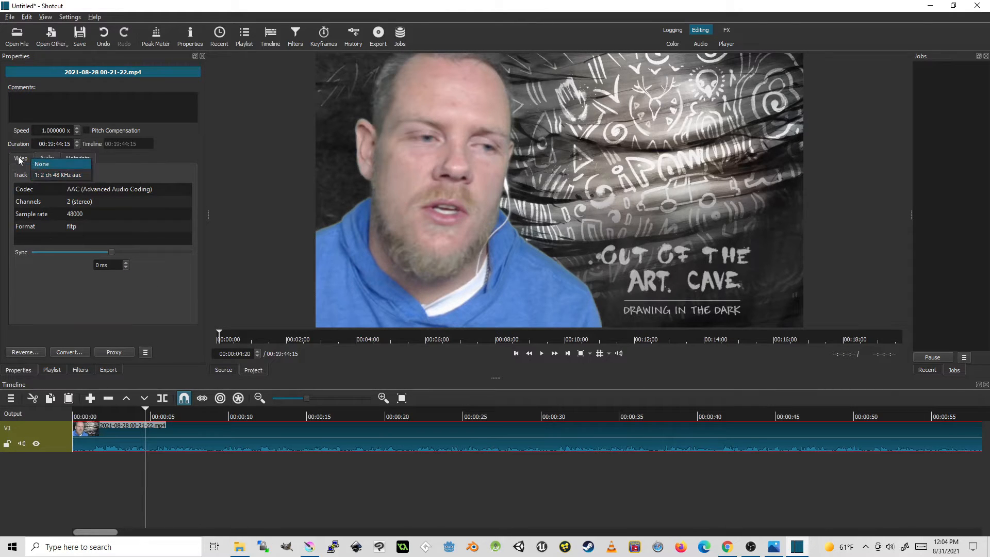
left_click(21, 158)
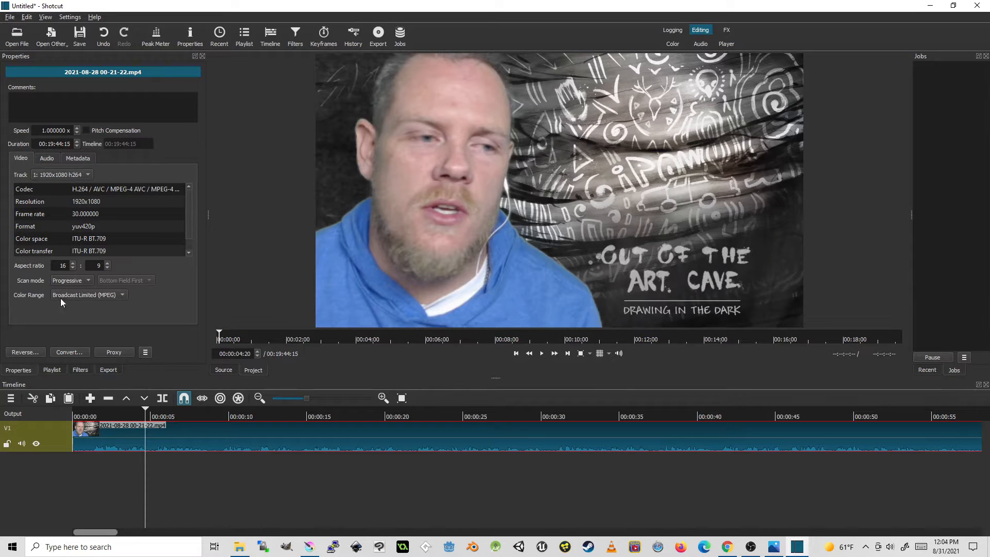
left_click(46, 156)
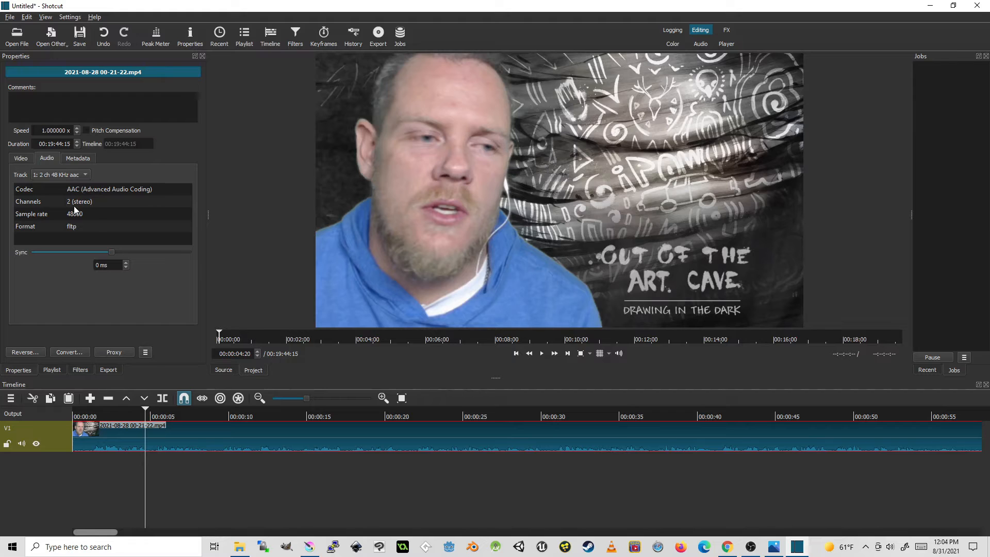
Add a Gain / Volume filter to the timeline clip, set its level to about 10.2 dB and return to the playlist
left_click(81, 368)
left_click(12, 155)
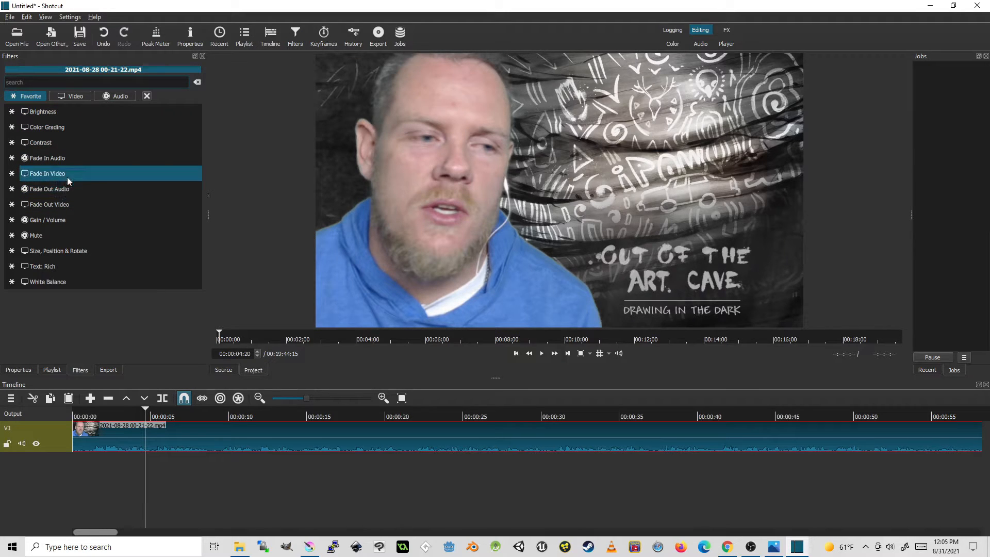
left_click(67, 221)
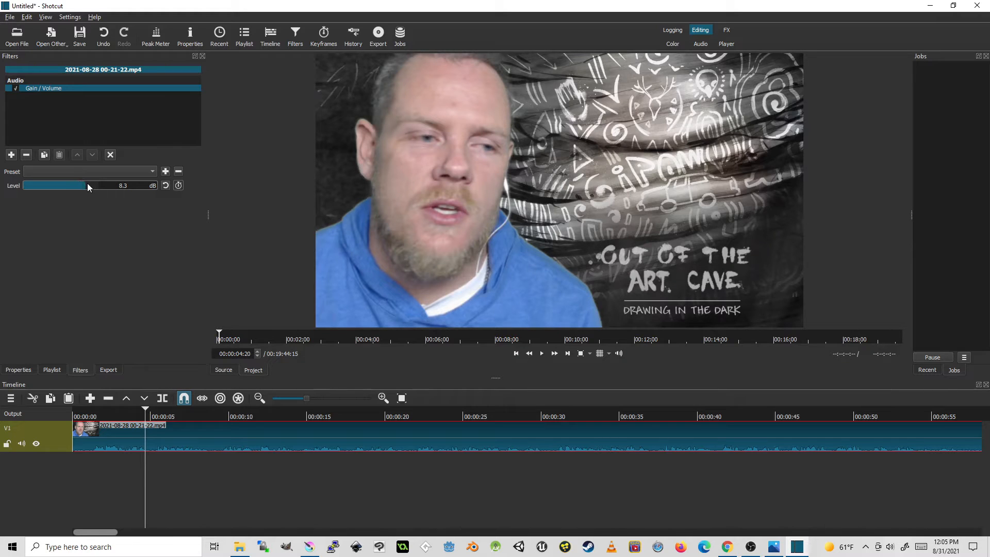
left_click_drag(88, 183, 89, 183)
left_click(52, 369)
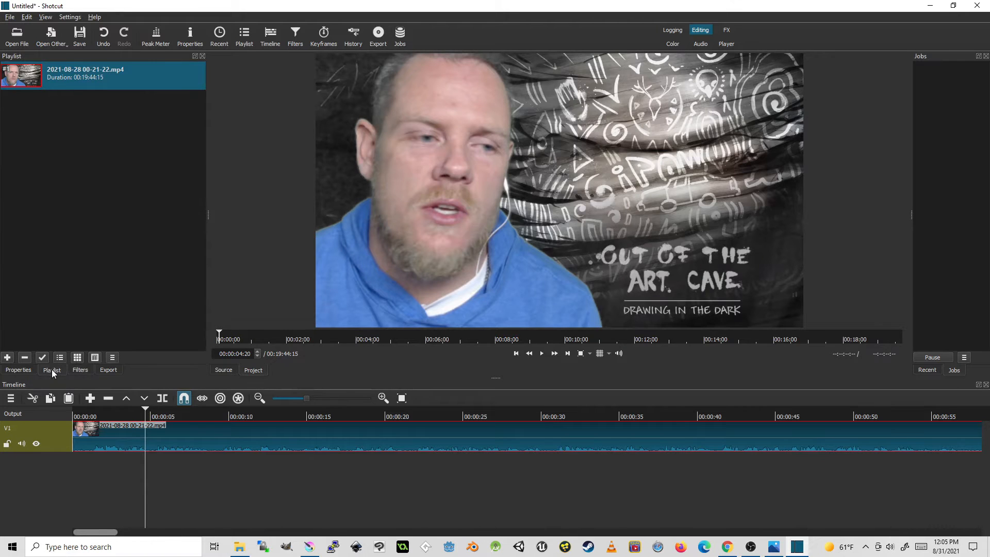
Mute track V1, scrub through about the first 70 seconds of the timeline, and unmute the track
left_click(97, 410)
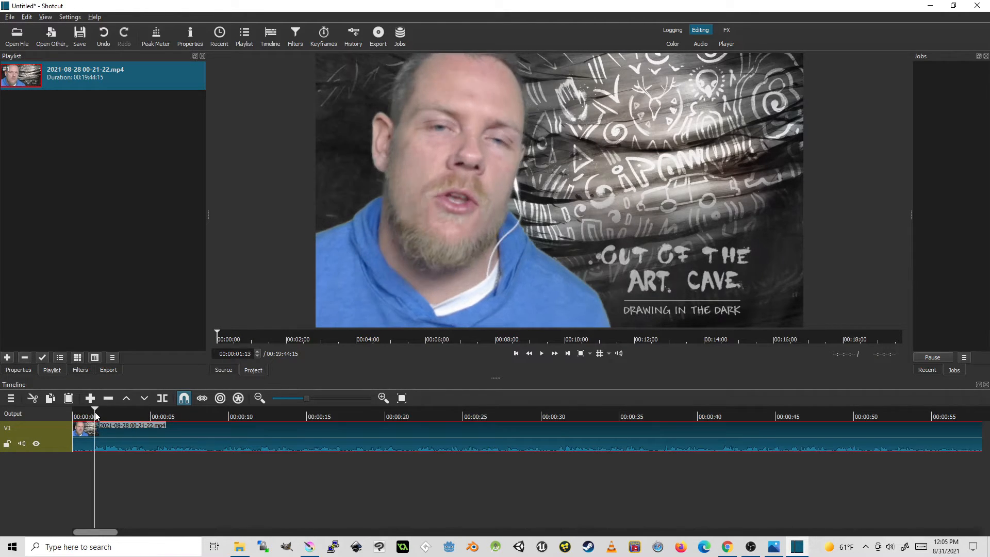
left_click(22, 443)
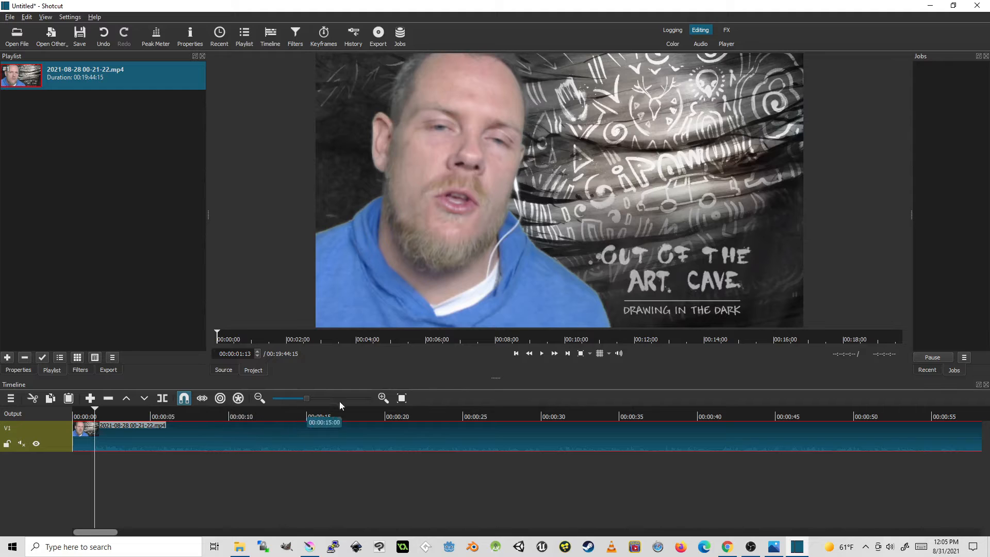
left_click(483, 416)
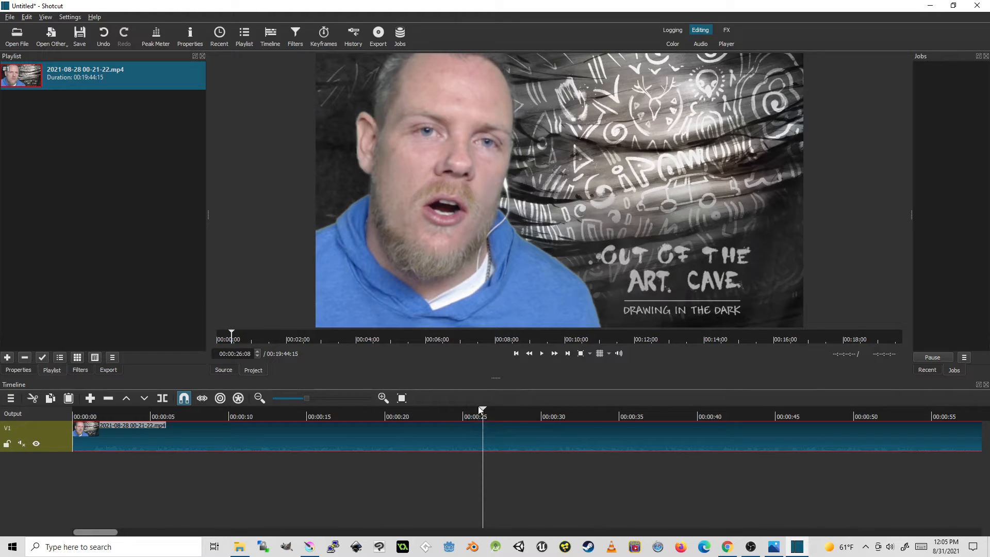
left_click(527, 413)
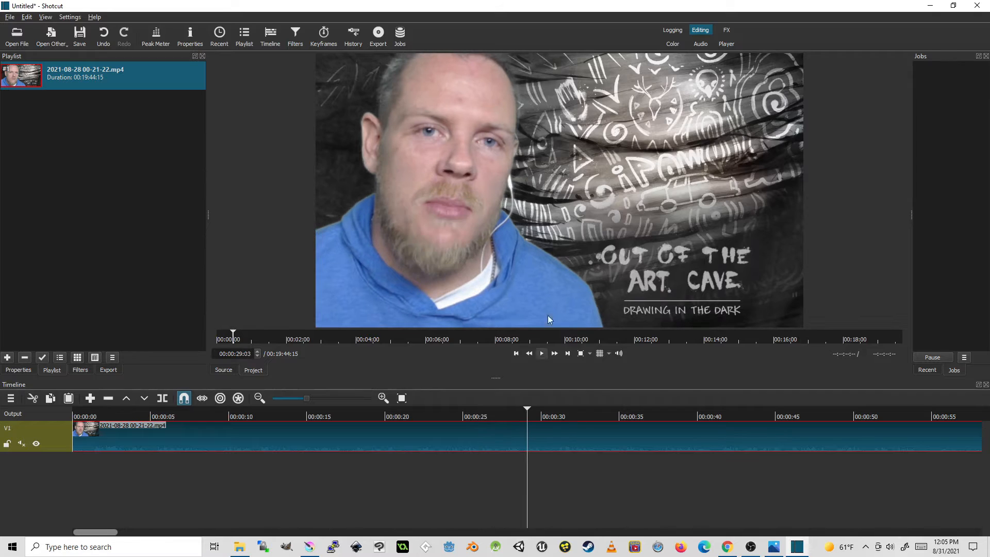
left_click(552, 412)
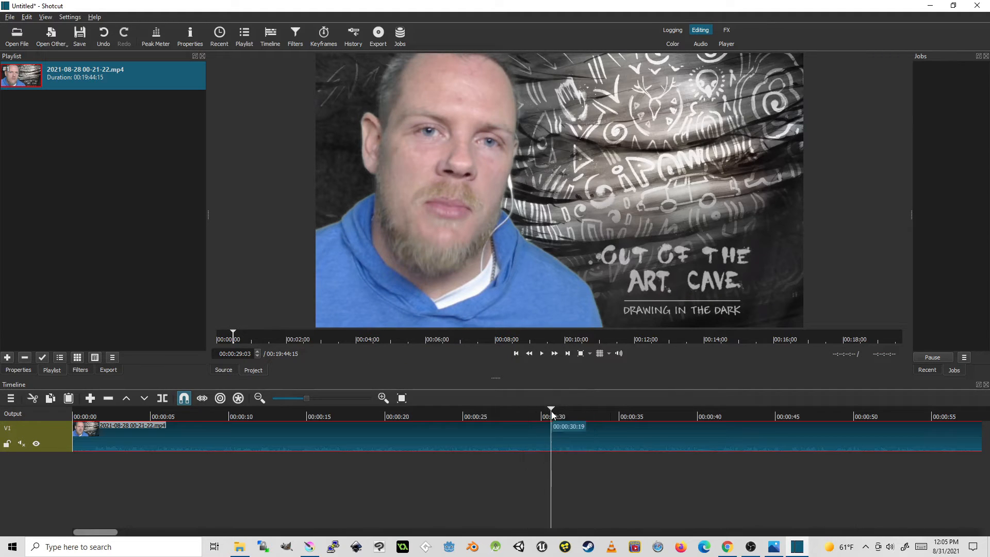
left_click_drag(555, 411, 818, 409)
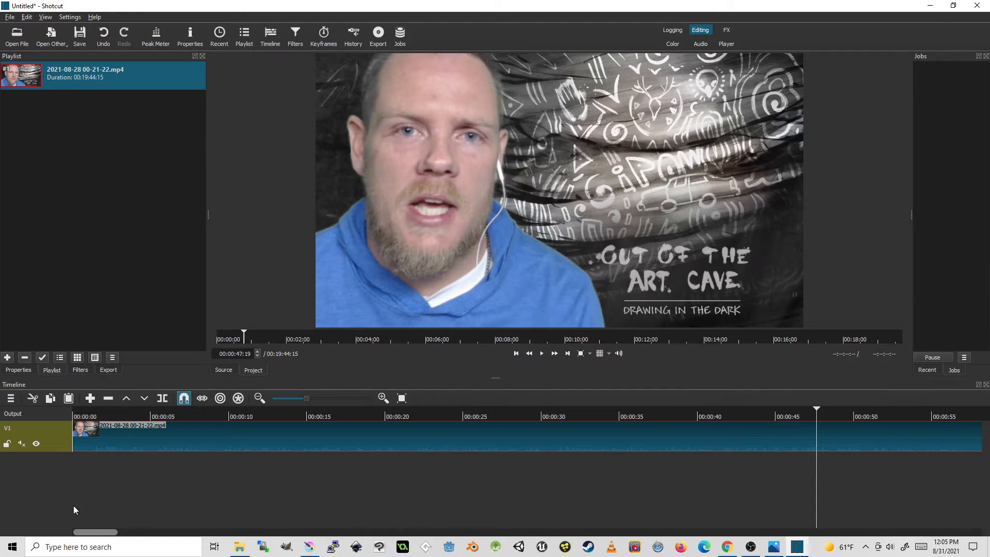
left_click_drag(102, 533, 128, 534)
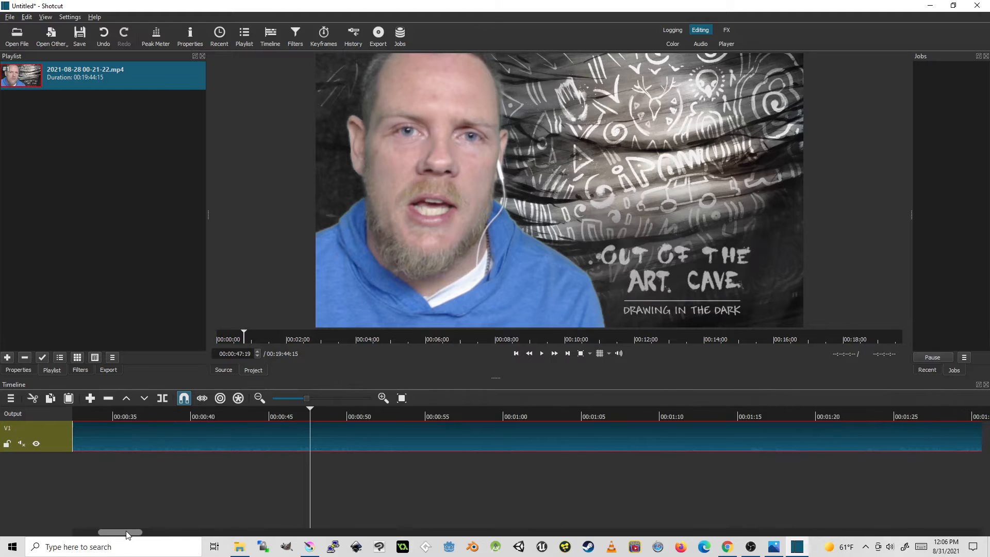
left_click(474, 412)
left_click(659, 412)
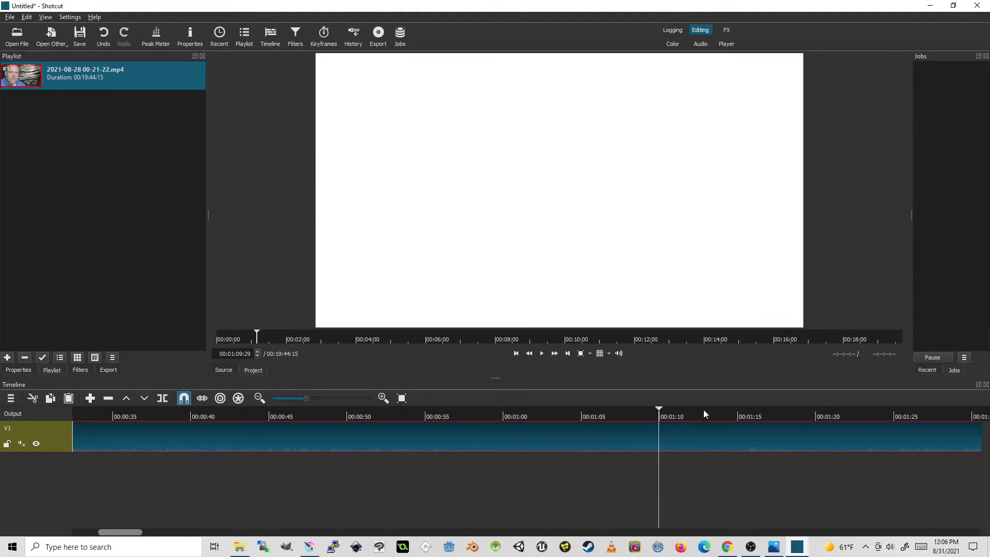
left_click(417, 415)
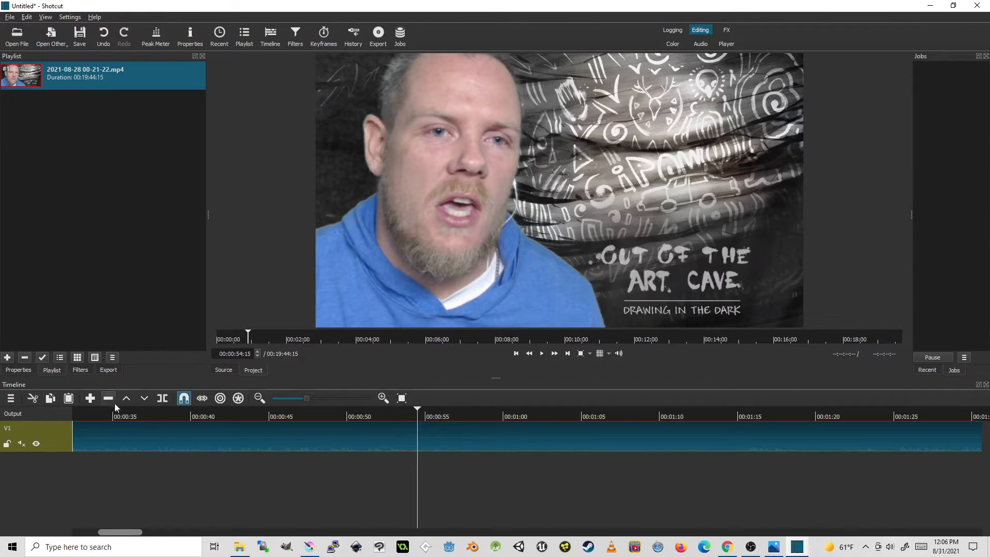
left_click(22, 444)
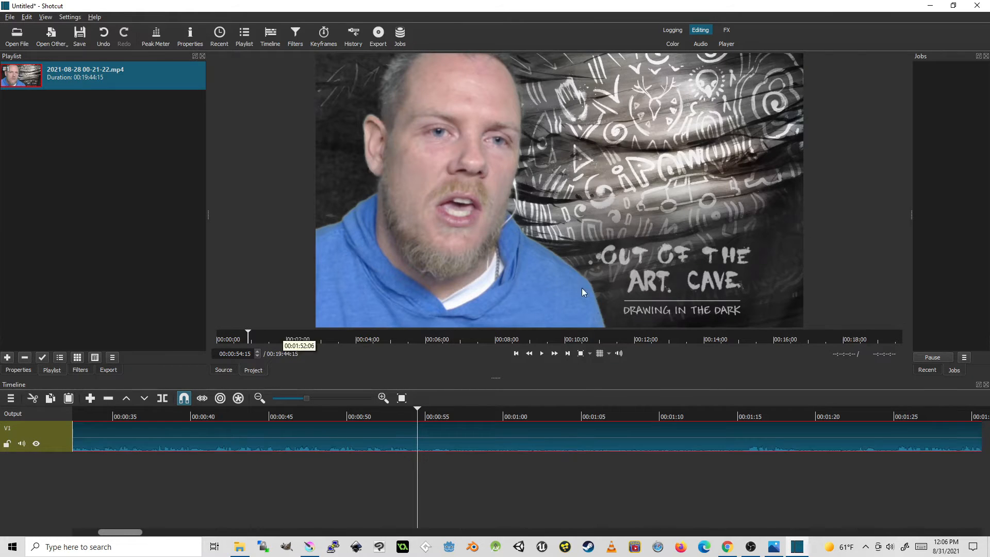
Play the timeline to 00:00:58:05 and split the V1 clip there
left_click(543, 353)
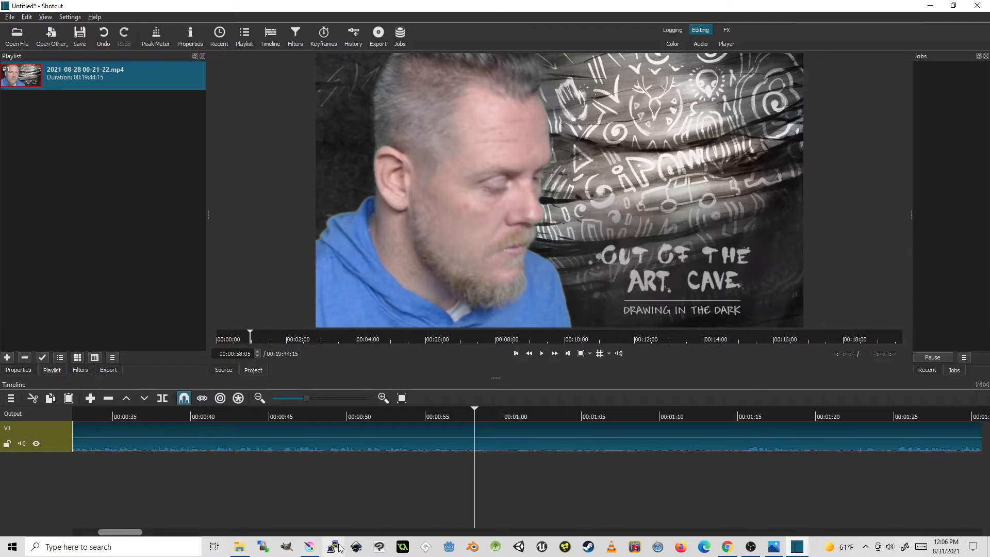
left_click(163, 400)
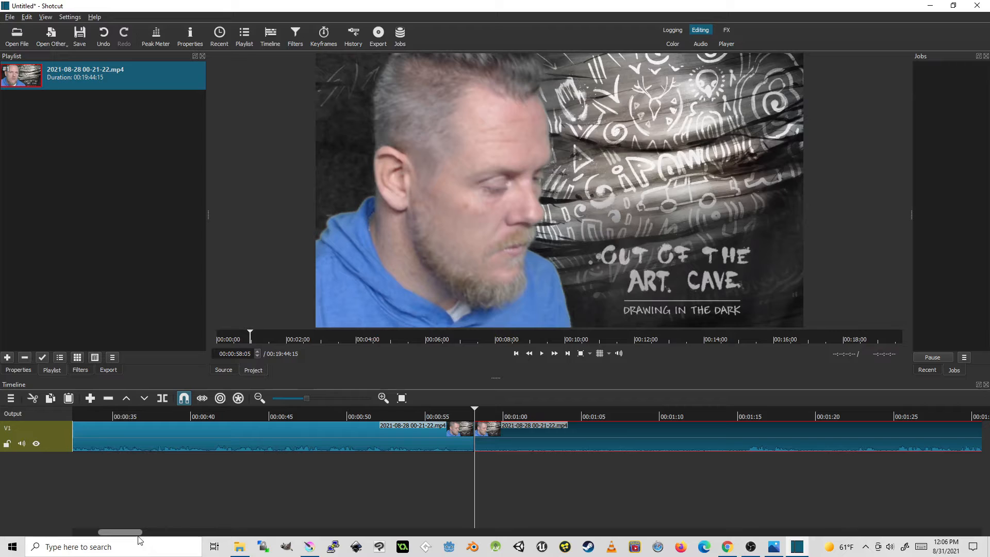
Scrub and play past the first cut to locate where the unwanted section ends, and split the V1 clip at 00:01:14:01
left_click_drag(134, 538, 145, 535)
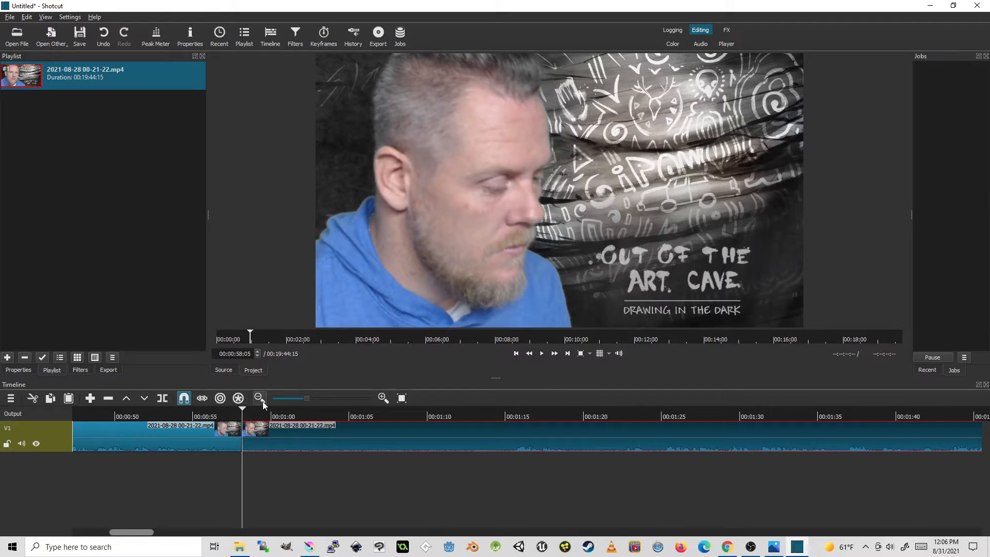
left_click_drag(259, 417, 240, 422)
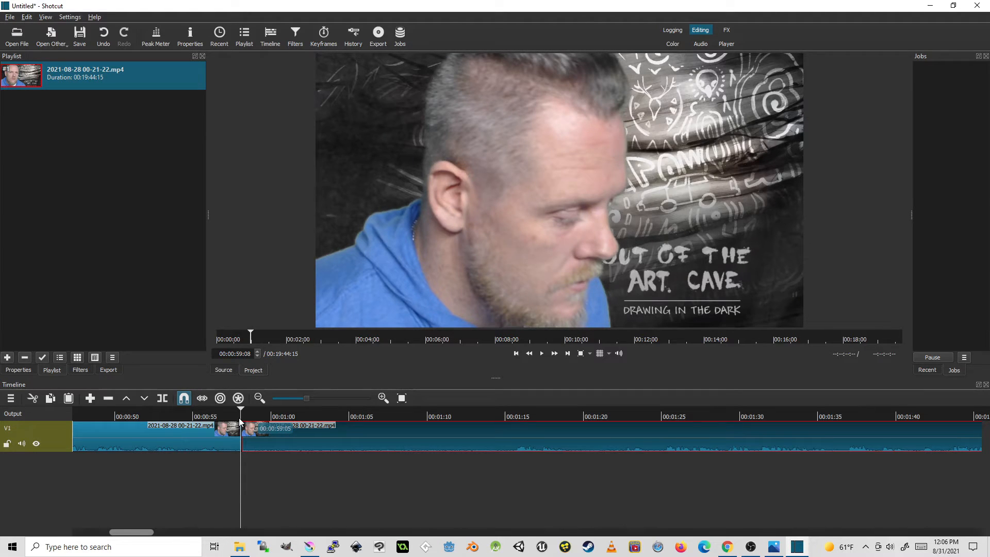
left_click_drag(240, 422, 516, 401)
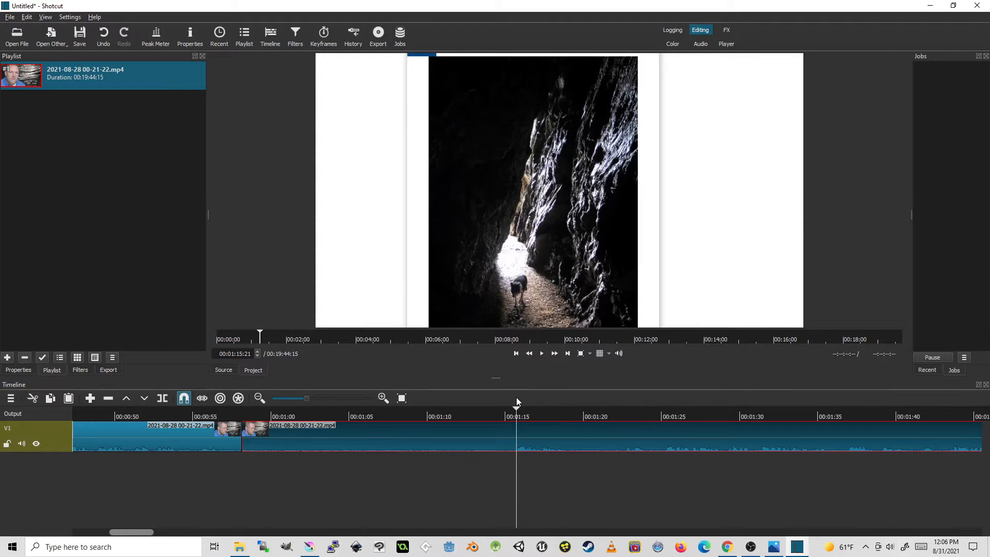
left_click_drag(517, 401, 498, 413)
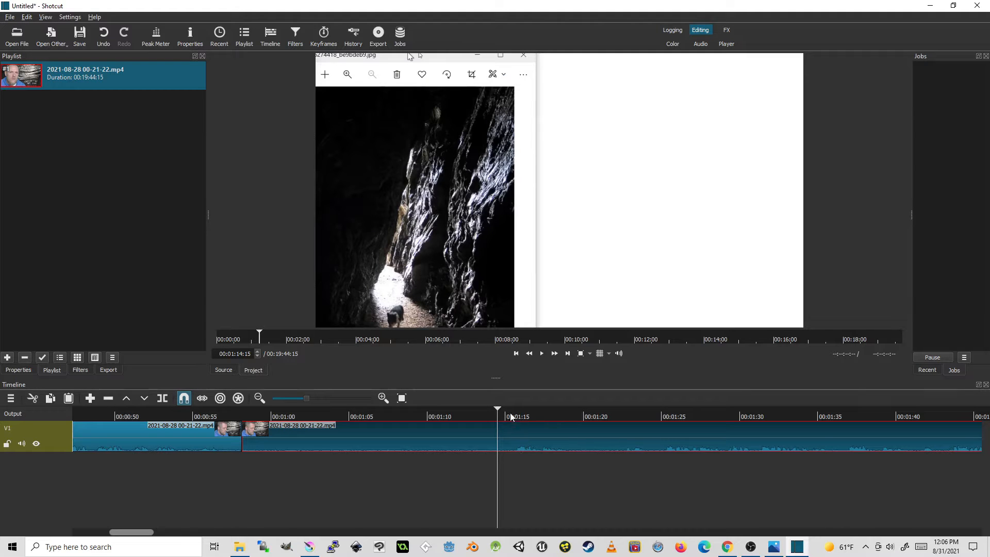
left_click_drag(498, 411, 436, 412)
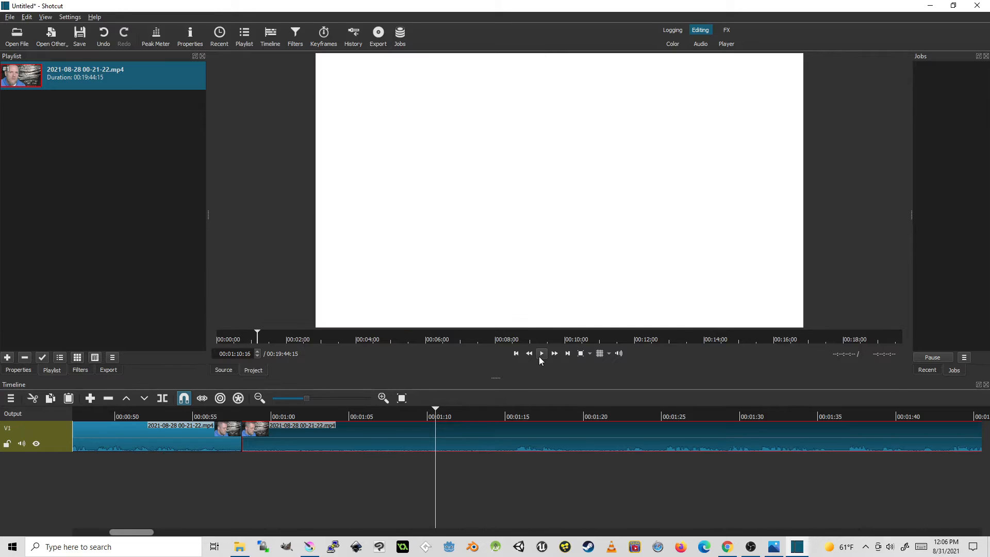
left_click(541, 356)
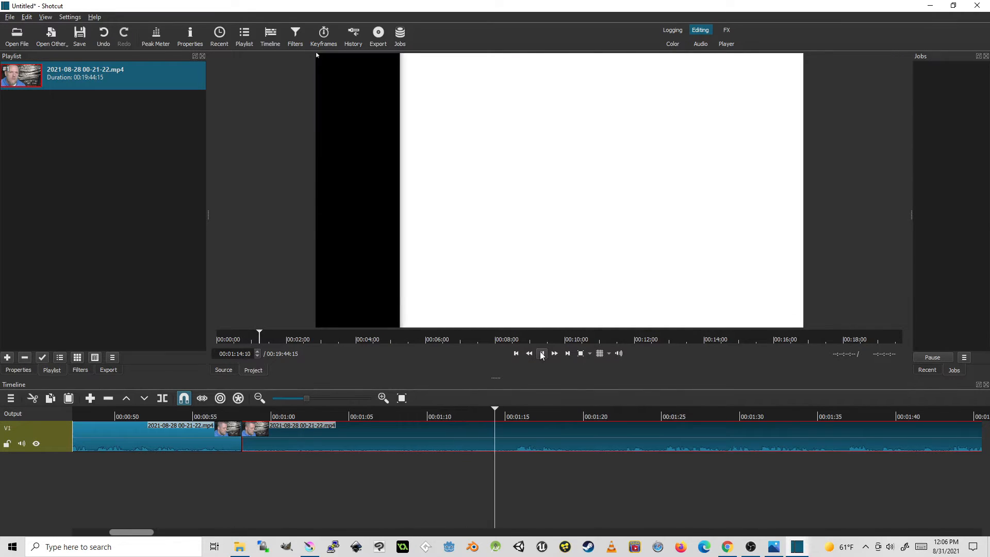
left_click(490, 414)
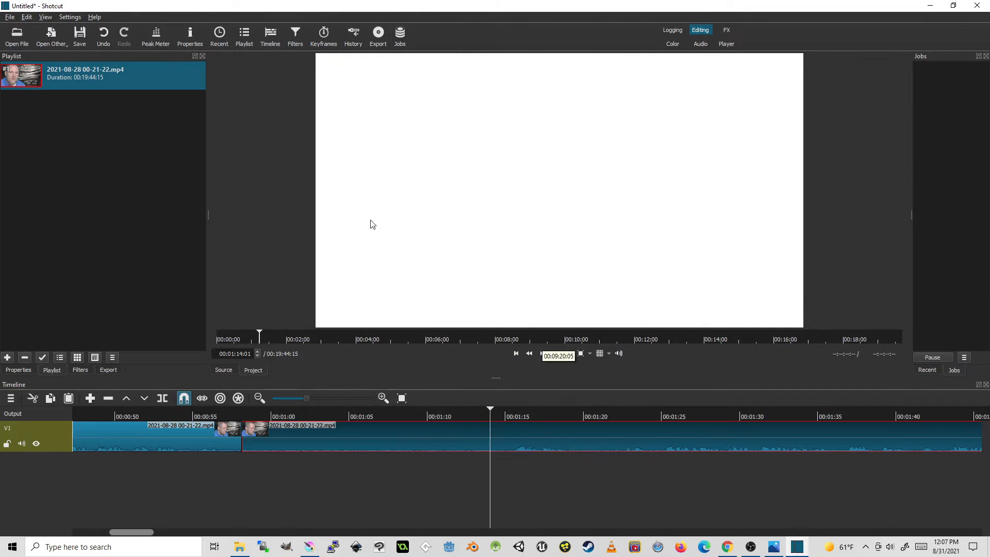
left_click(163, 400)
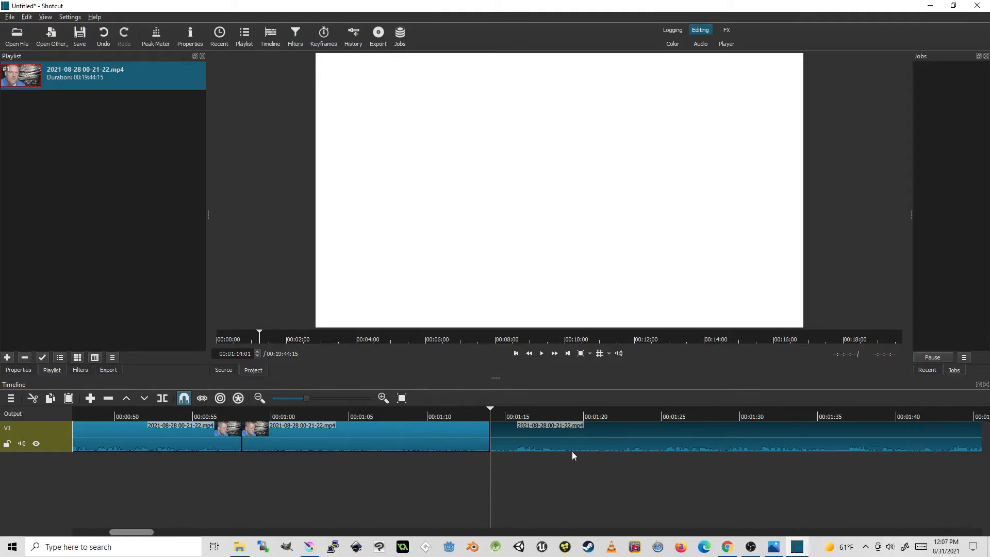
Delete the segment between the two cuts and move the following segment back against the first one to close the gap
left_click(365, 442)
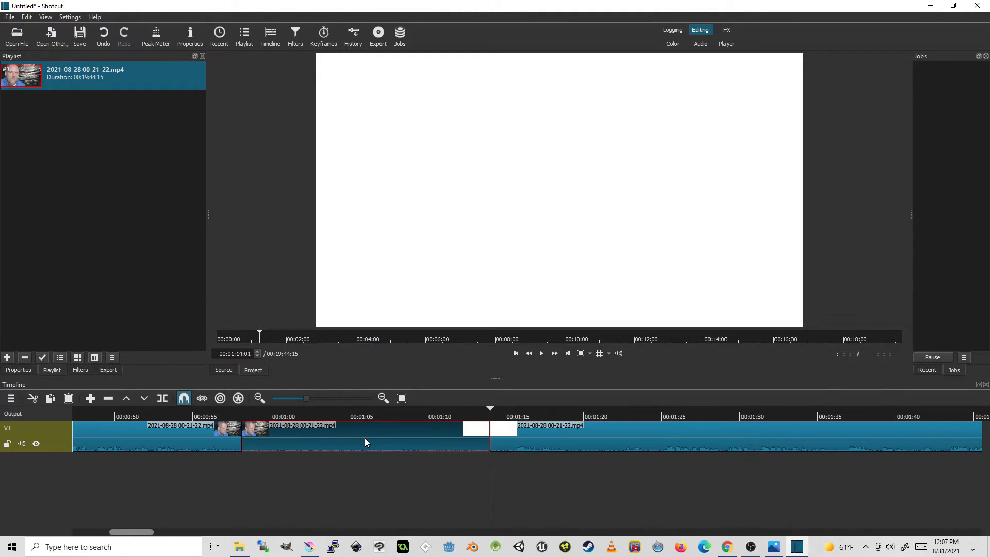
key("Delete")
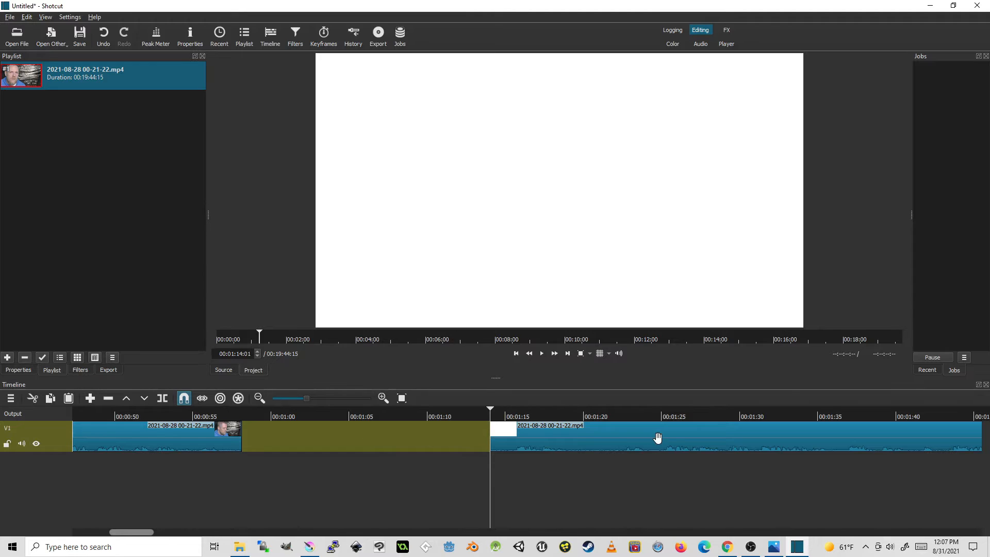
left_click_drag(687, 430, 436, 431)
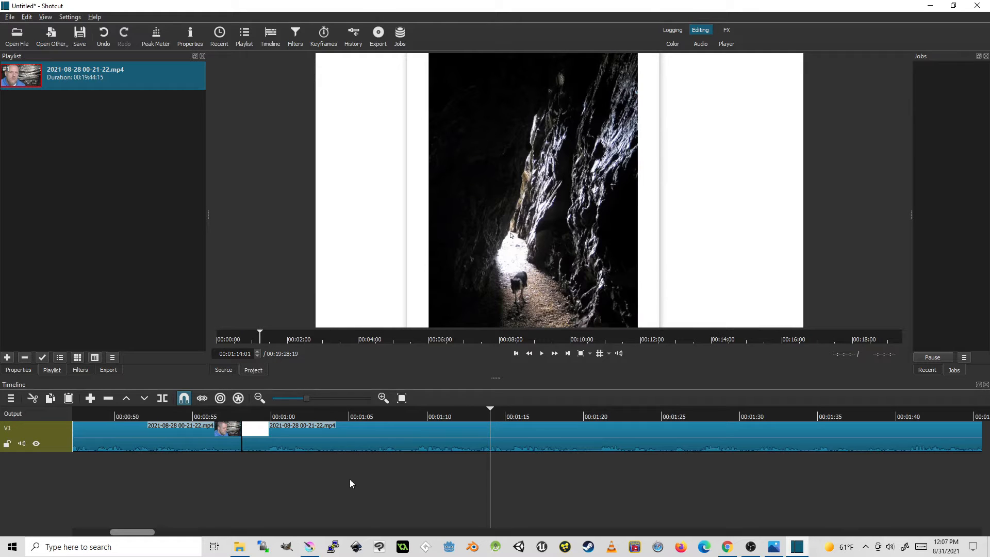
Check the join between the two remaining segments and inspect the filters applied to each of them
left_click(233, 414)
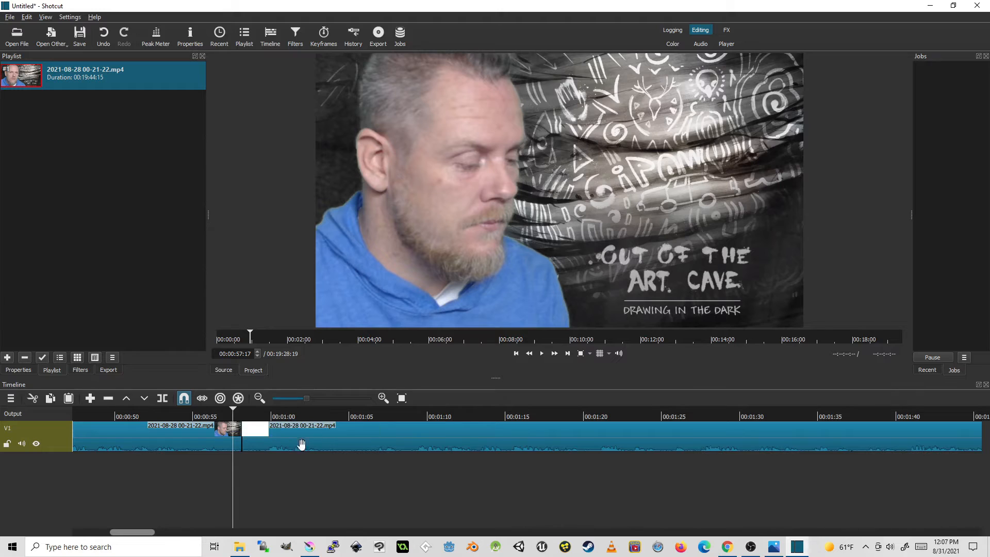
left_click(174, 447)
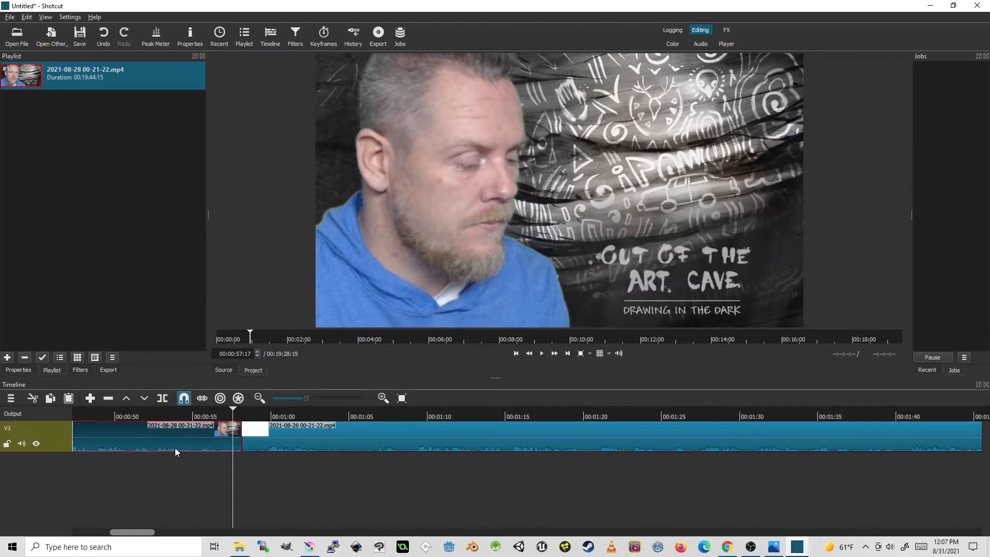
left_click(80, 370)
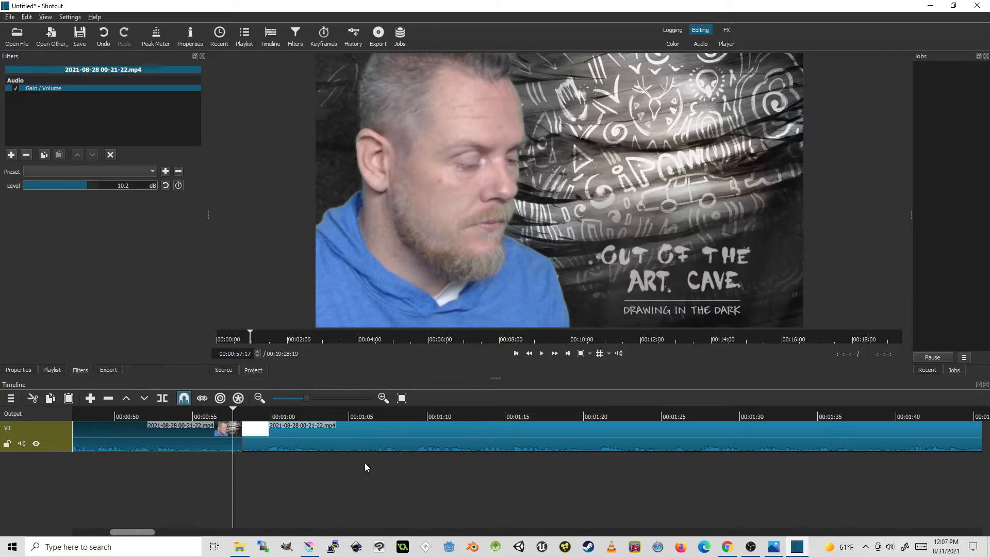
left_click(351, 440)
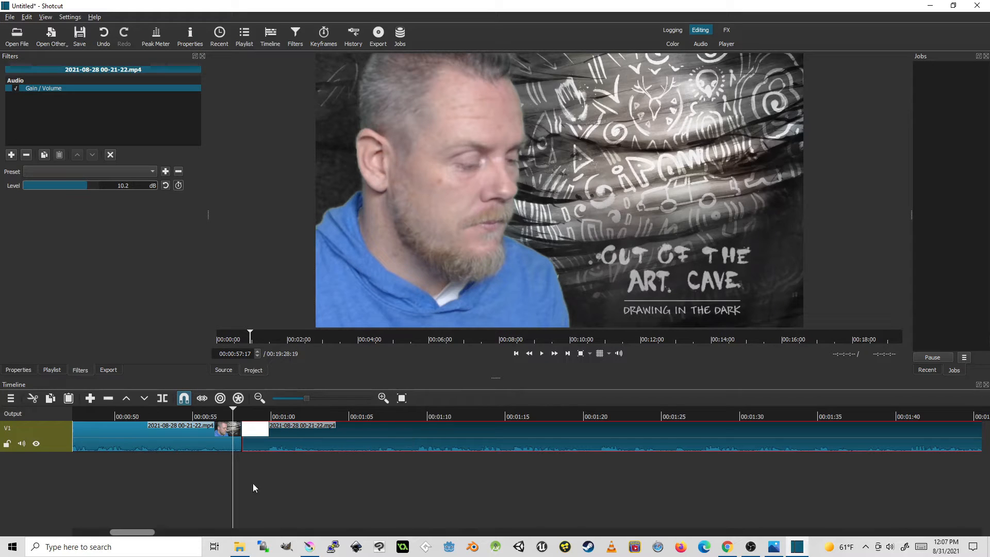
Scrub back and forth across the join between the two V1 segments to check the cut
left_click(249, 413)
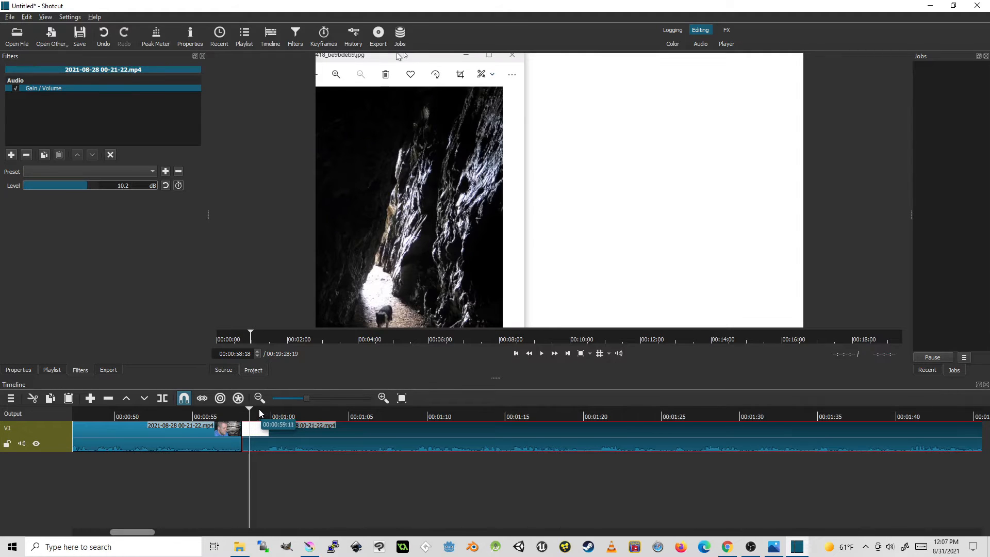
left_click(238, 413)
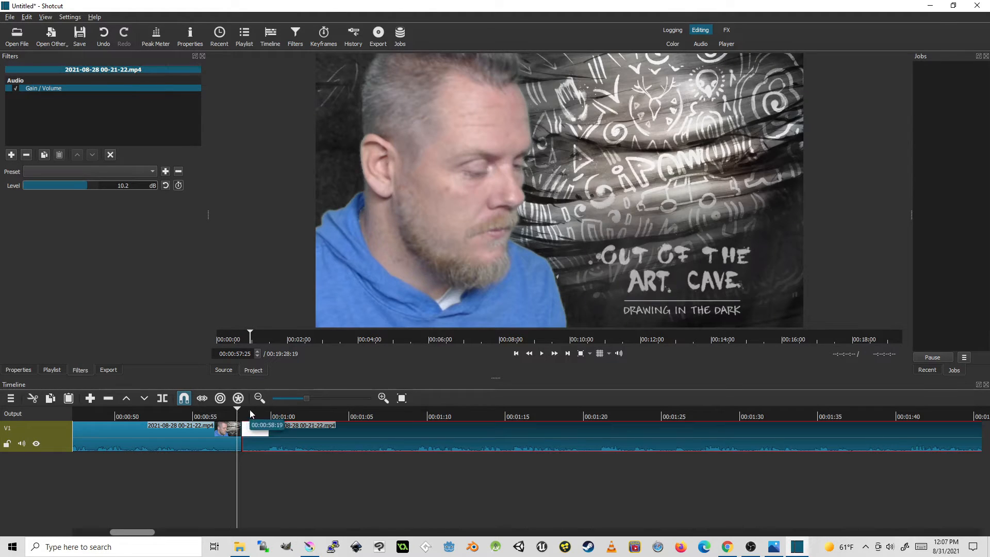
left_click_drag(240, 410, 259, 411)
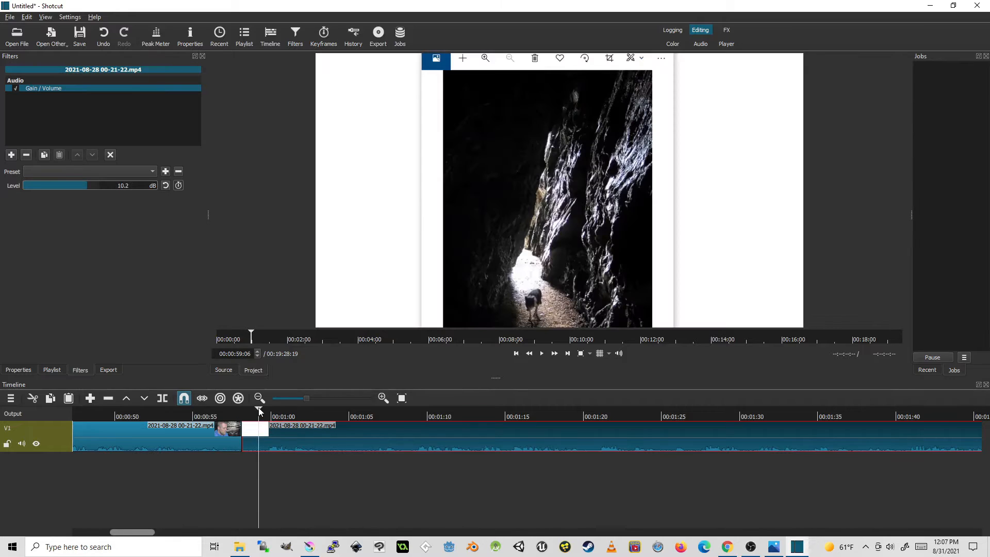
Go to the end of the timeline and play the closing section from 00:19:19:03
left_click_drag(150, 535, 982, 475)
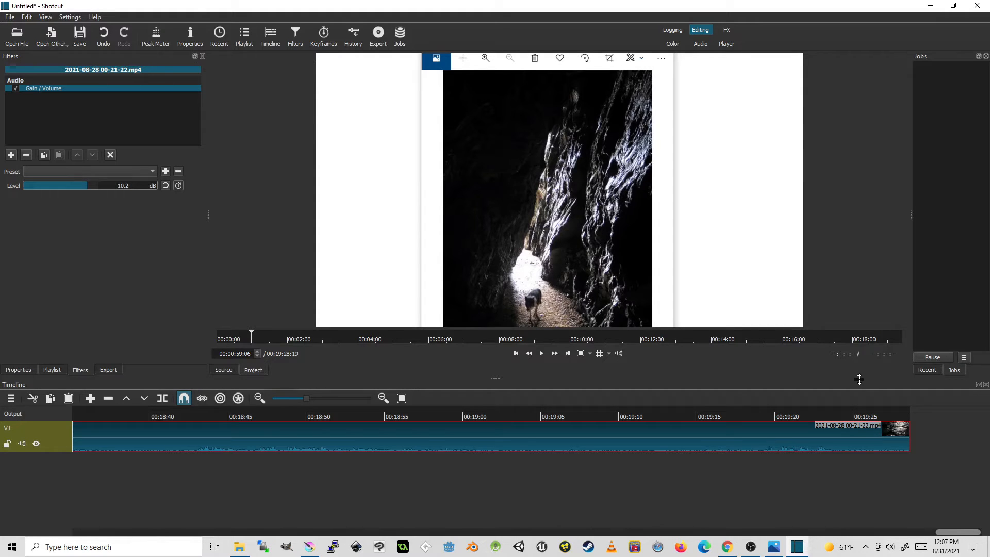
left_click(763, 418)
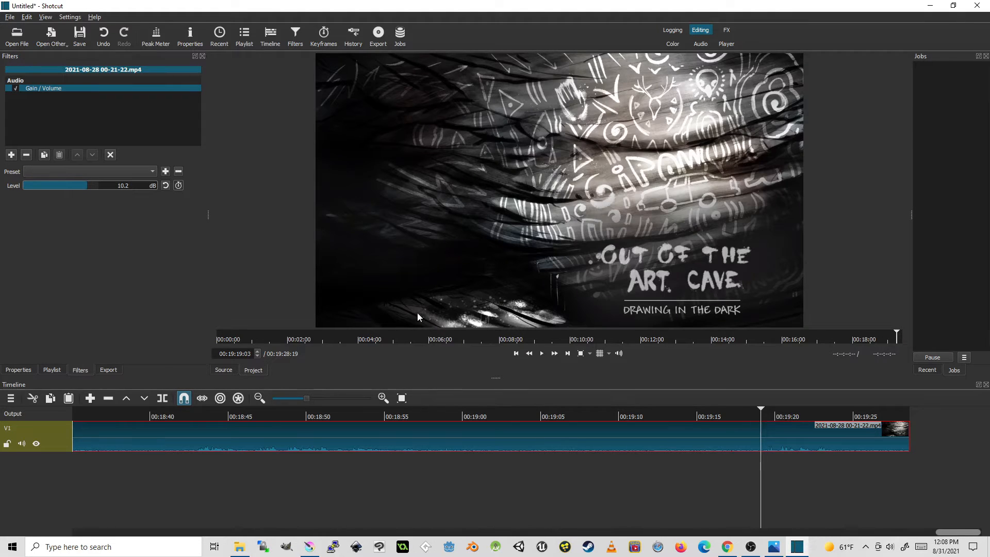
left_click(543, 354)
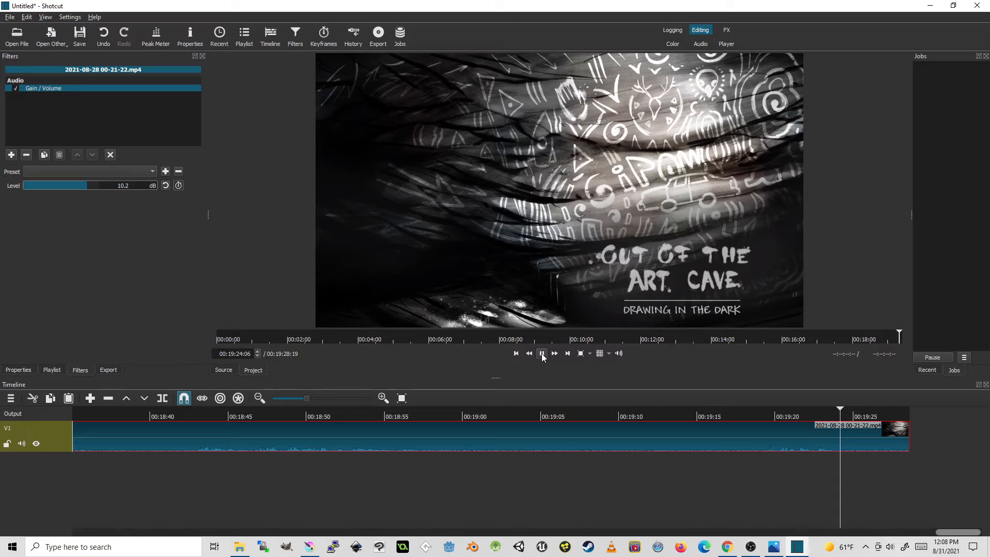
left_click(542, 354)
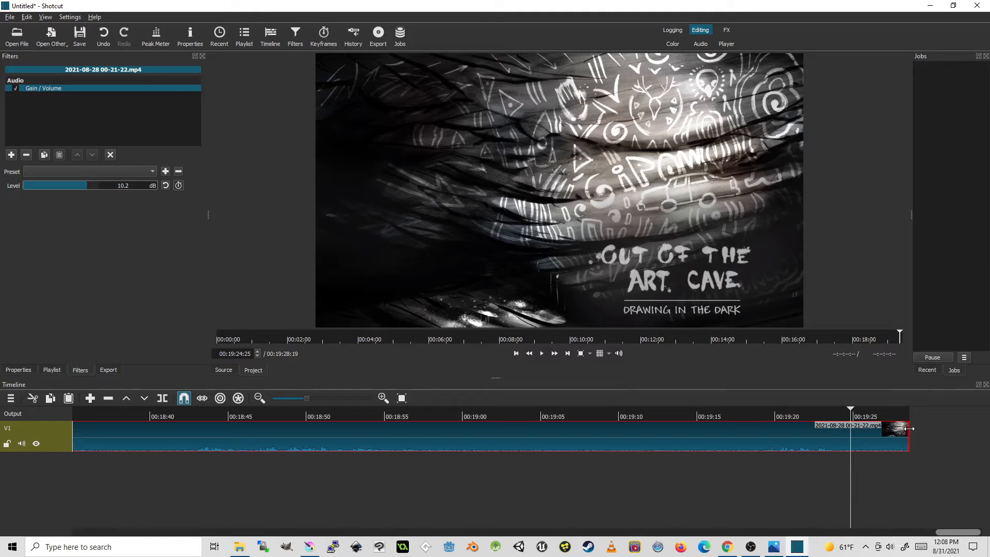
Trim the end of the last V1 segment so that the timeline ends at 00:19:27:15
left_click_drag(910, 428, 904, 429)
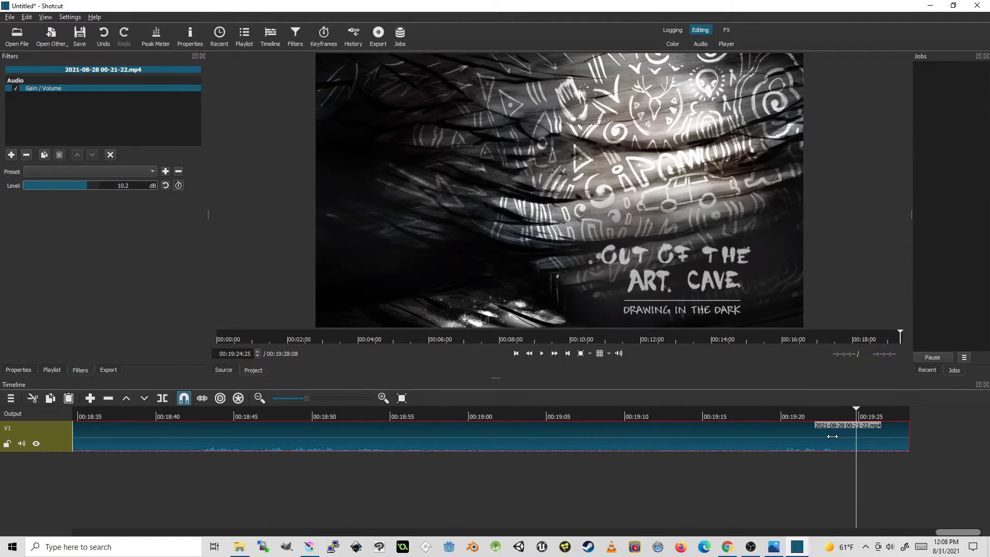
left_click_drag(833, 436, 736, 436)
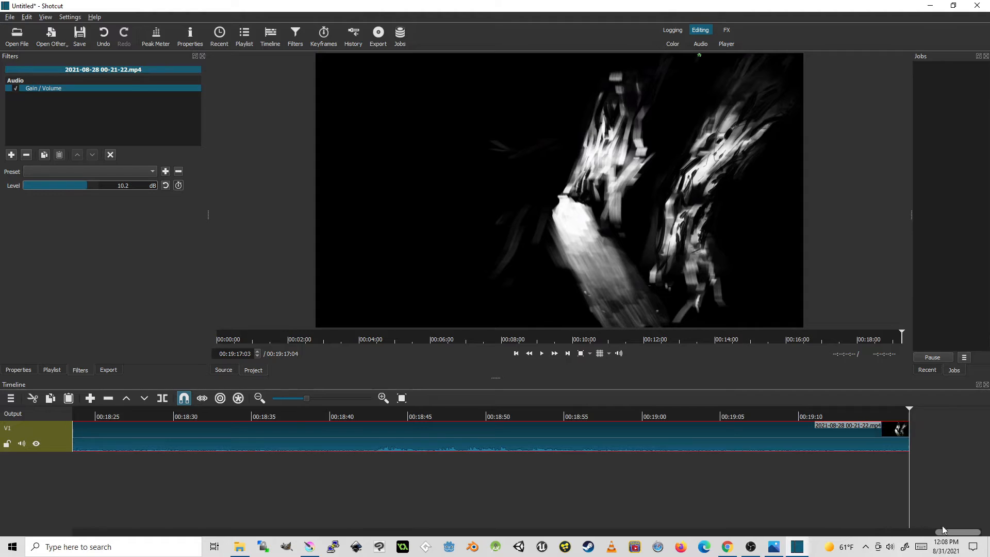
left_click(888, 415)
left_click_drag(909, 444, 989, 444)
left_click_drag(934, 530, 982, 531)
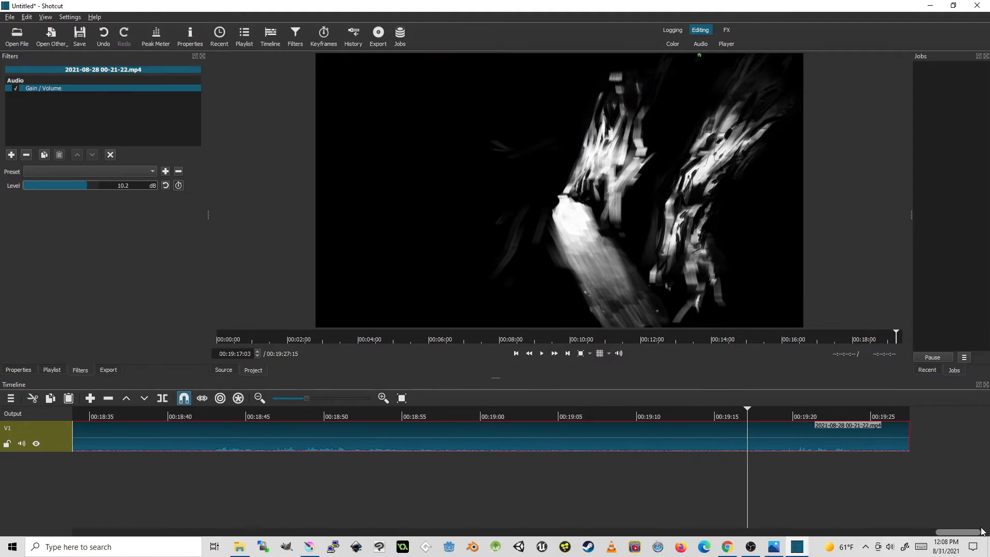
Scrub around 00:19:18 to locate where the cave picture changes to the closing title image
left_click(771, 416)
left_click(778, 415)
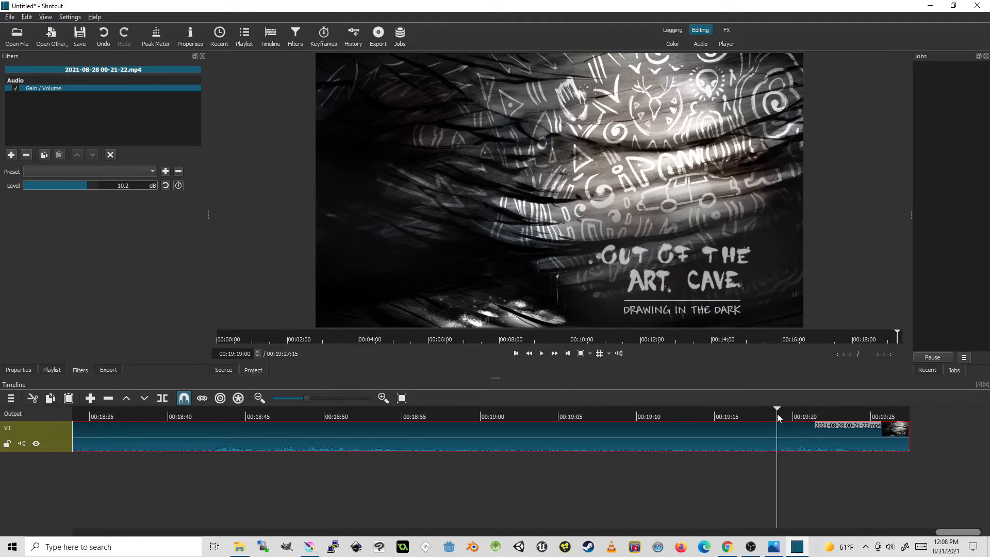
left_click(757, 416)
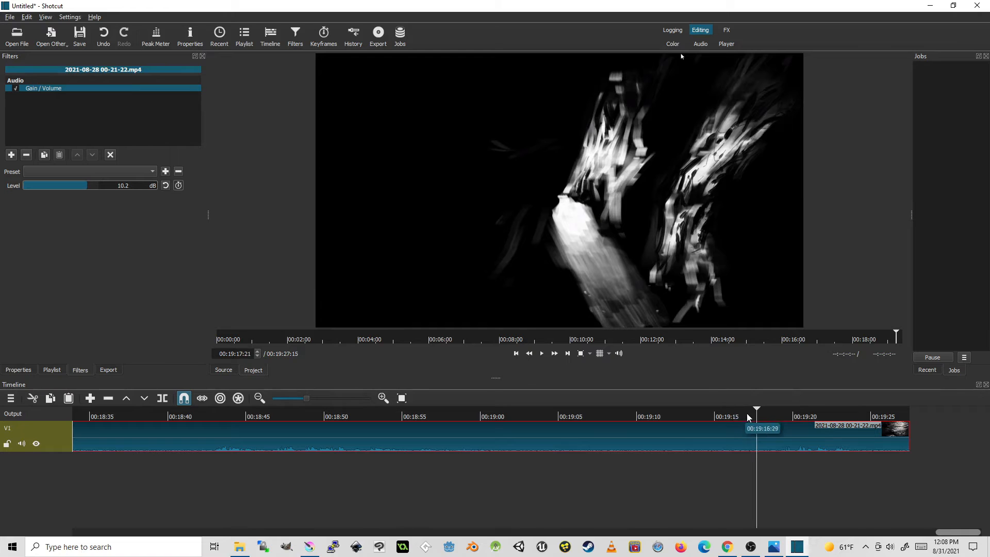
left_click(762, 416)
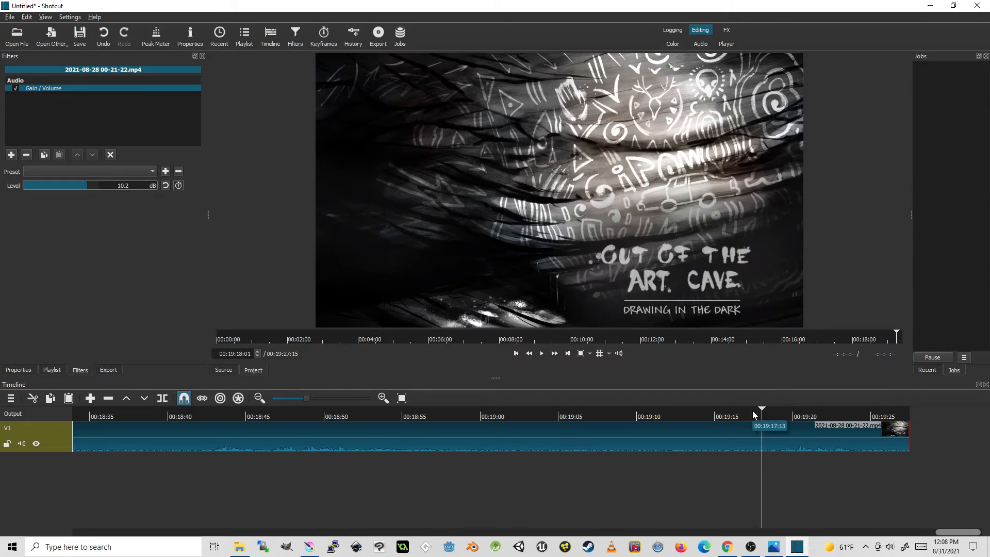
mouse_move(754, 411)
left_mouse_down()
mouse_move(768, 413)
mouse_move(753, 414)
left_mouse_up()
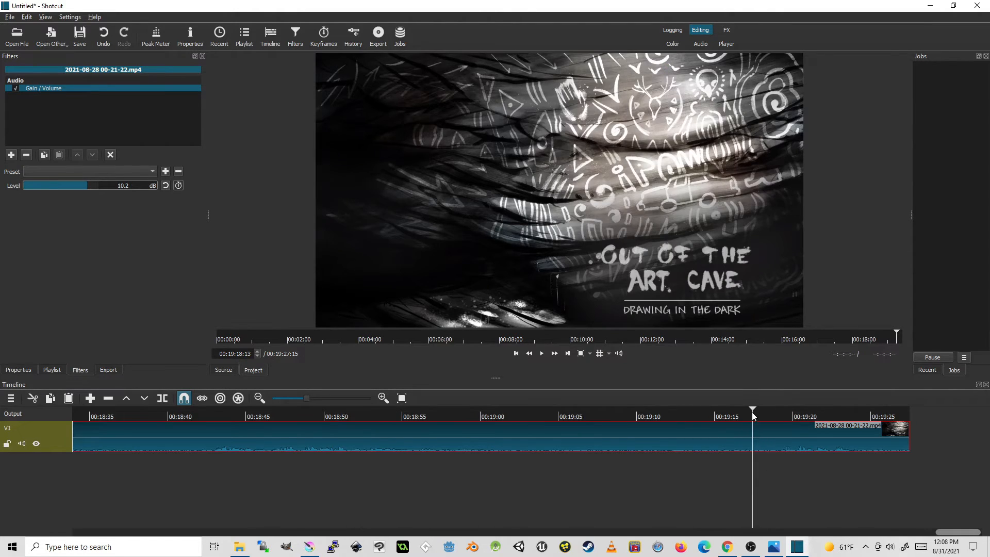
Play the closing title section repeatedly from around 00:19:18 to review its picture and sound up to the end
left_click(543, 358)
left_click(543, 358)
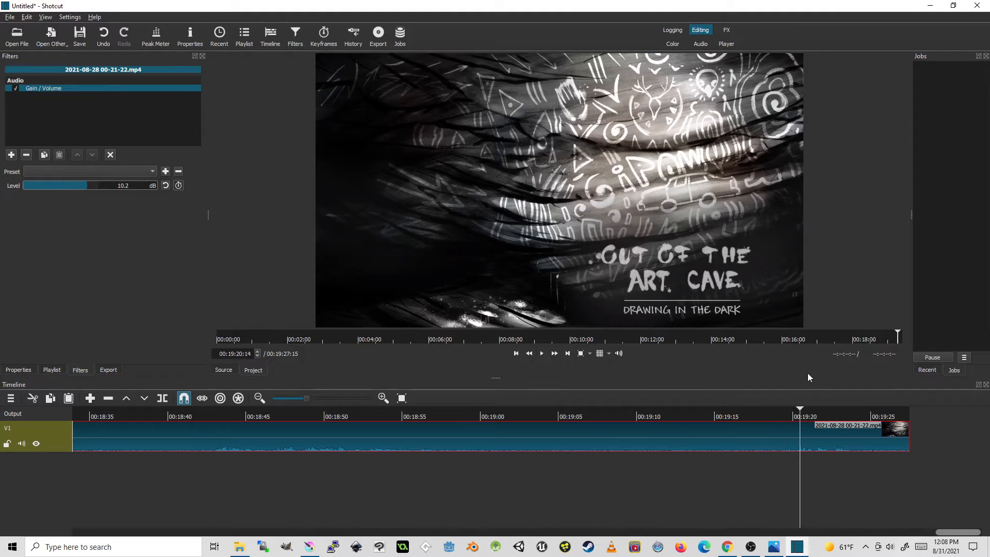
left_click(776, 414)
mouse_move(775, 412)
left_mouse_down()
mouse_move(759, 410)
mouse_move(779, 402)
left_mouse_up()
left_click(542, 357)
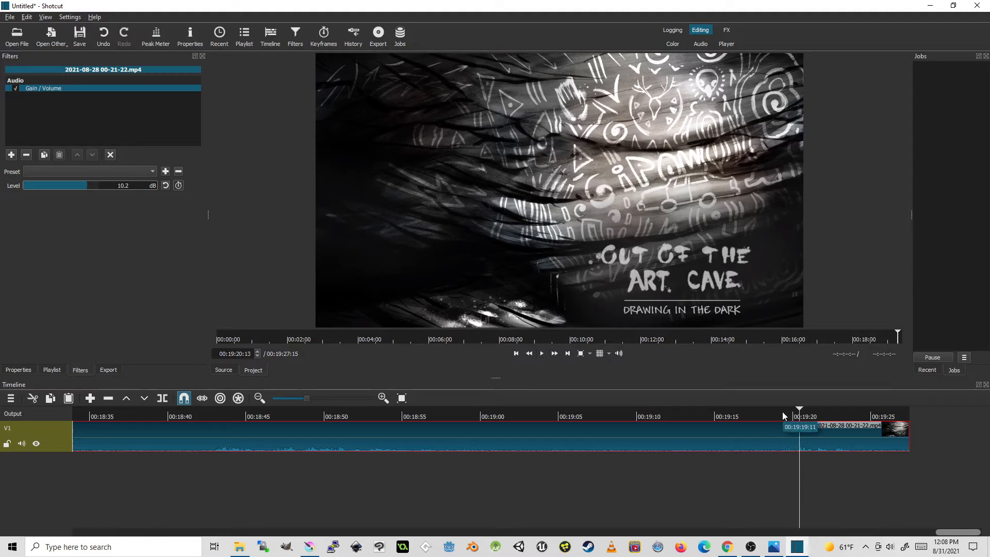
left_click(781, 411)
left_click(769, 411)
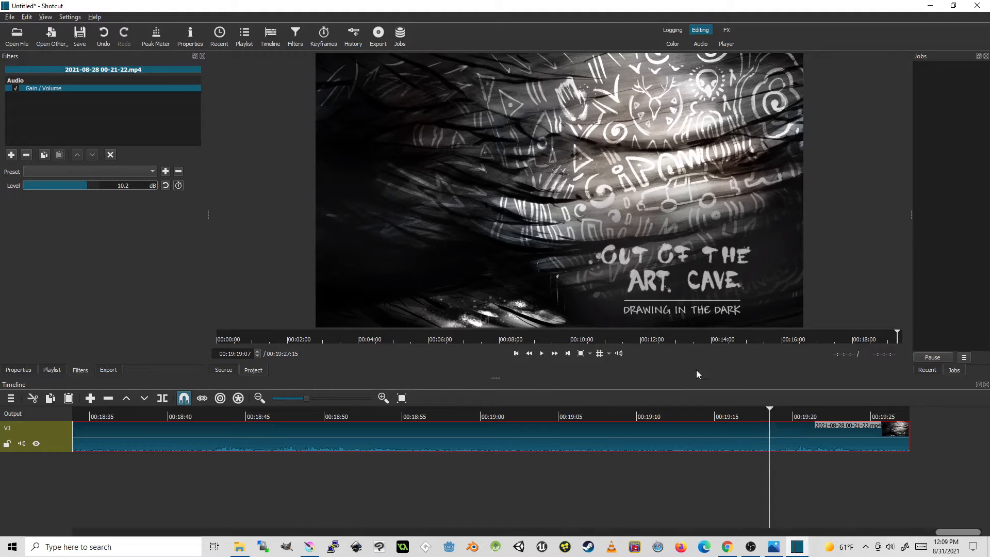
left_click(540, 355)
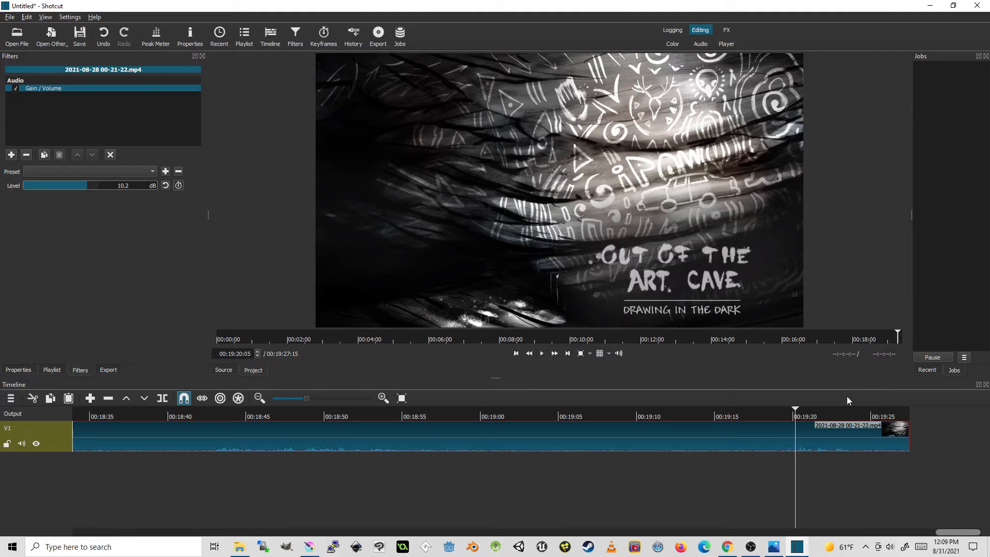
left_click(785, 415)
left_click(542, 355)
left_click(541, 355)
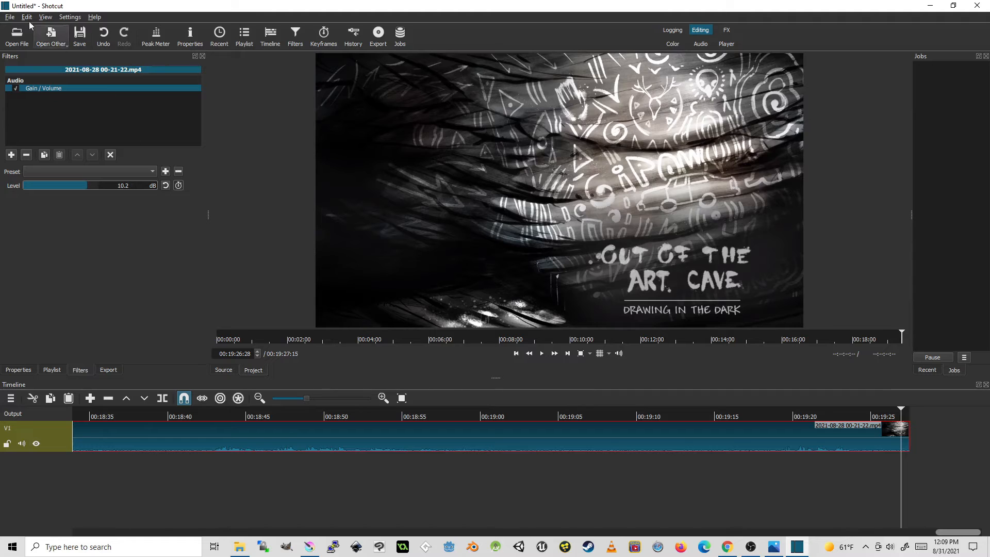
Add a Fade Out Video filter to the last V1 segment and play the ending to preview it
left_click(11, 155)
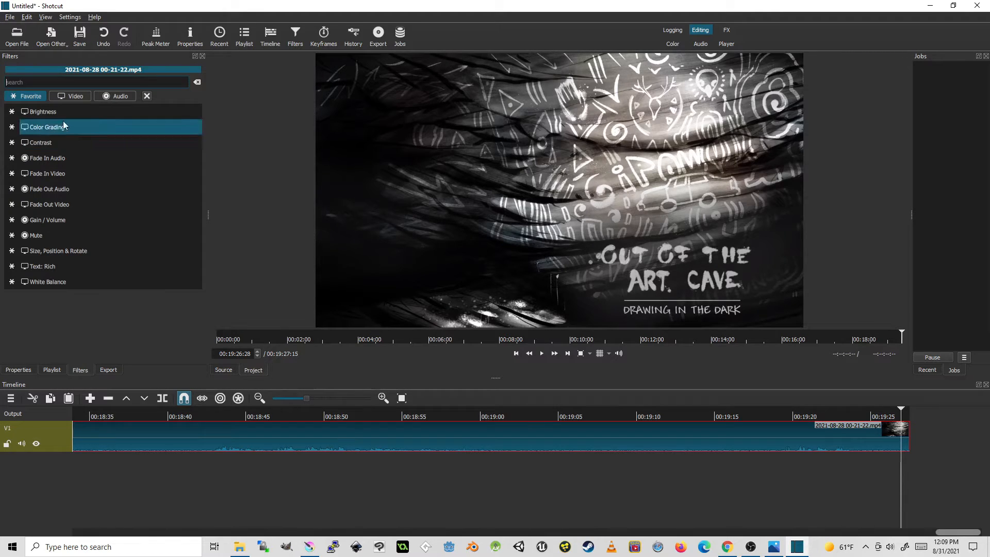
left_click(67, 206)
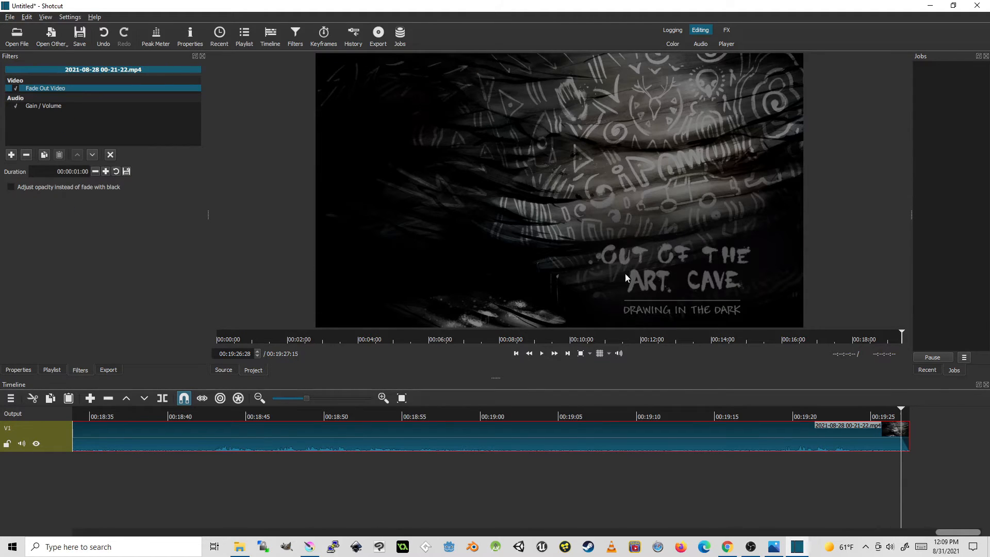
left_click(868, 415)
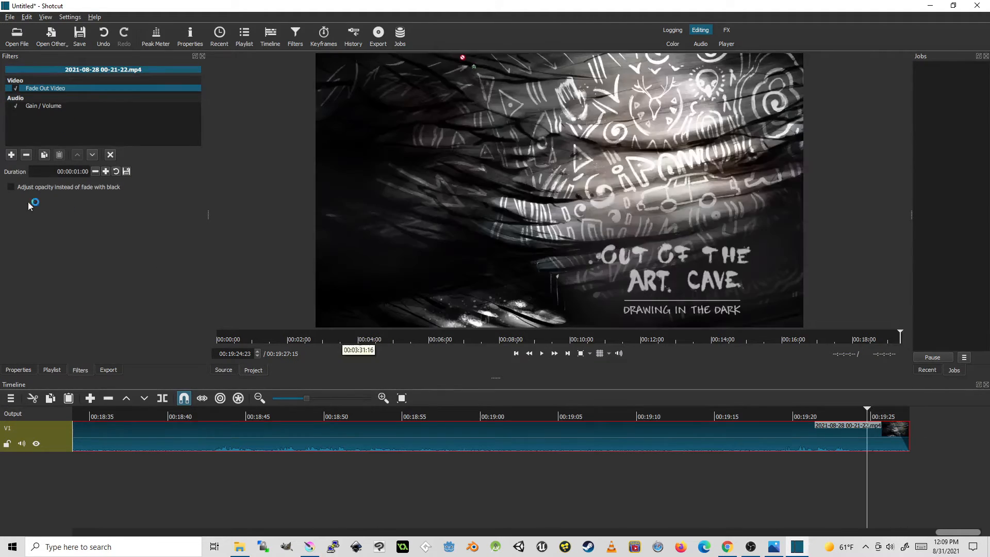
left_click(547, 353)
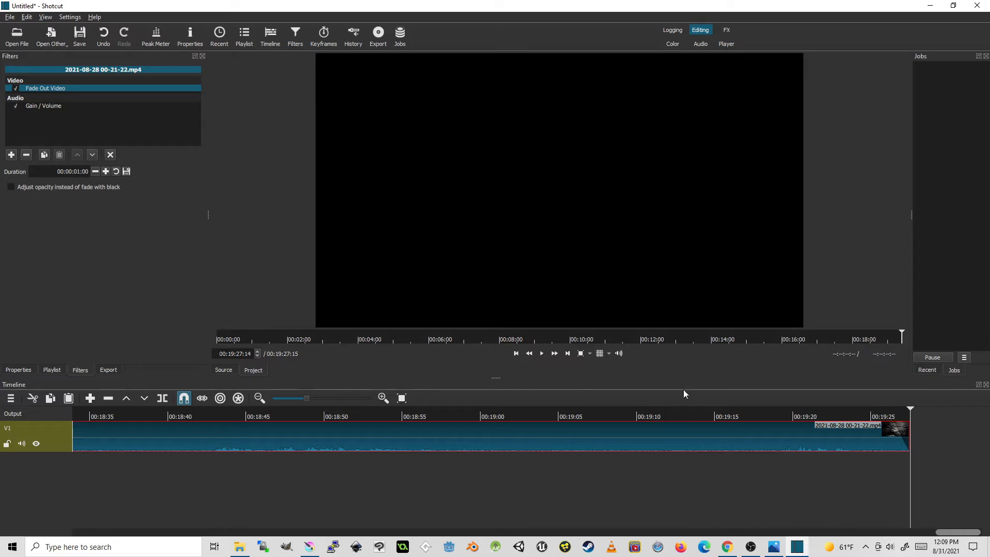
Set the Fade Out Video duration to 00:00:02:00 and preview the longer fade
left_click(66, 171)
left_click(66, 172)
key("BackSpace")
type("2")
left_click(856, 414)
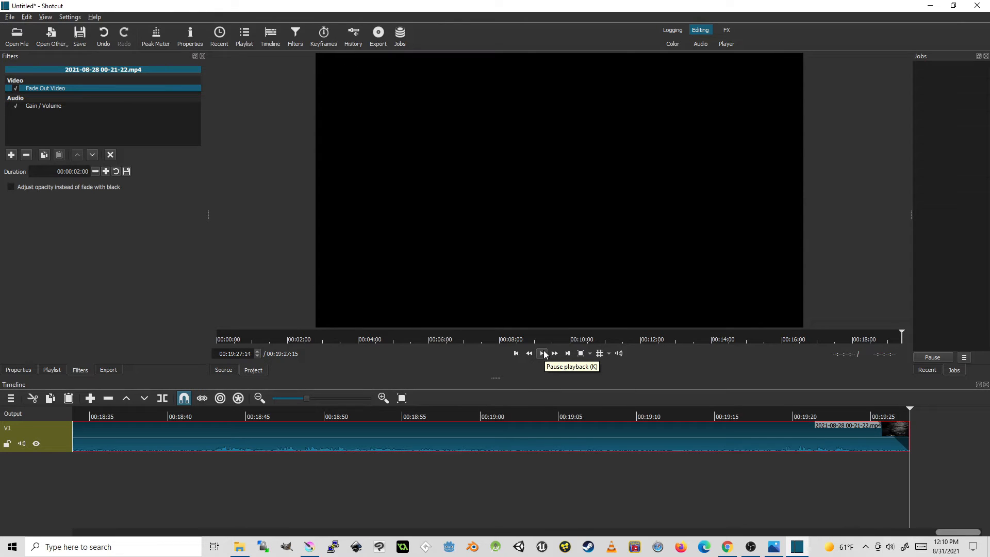
Replay the ending from around 00:19:20 to check the timing before the fade, and return the playhead to 00:19:20:01
left_click(791, 413)
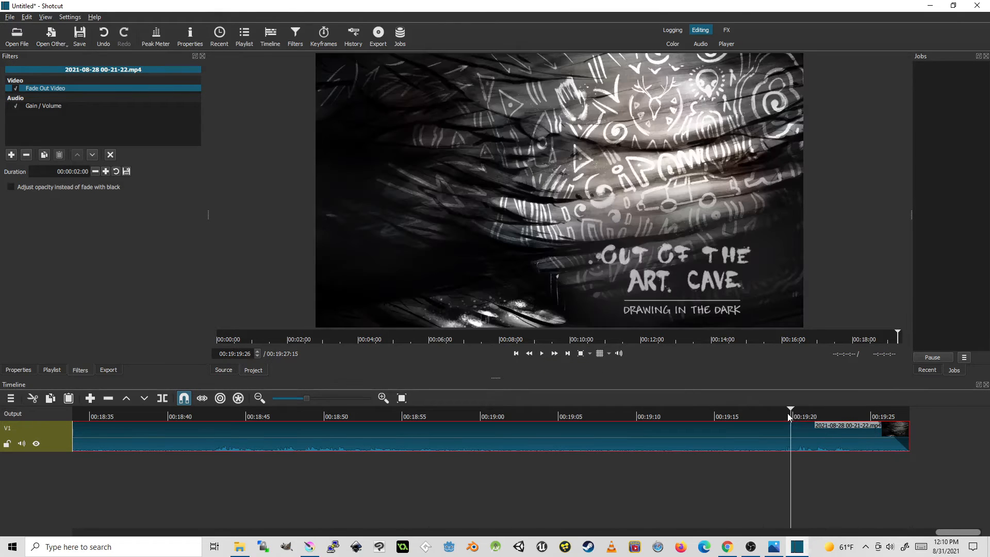
left_click(784, 412)
left_click(766, 414)
left_click(792, 419)
left_click(543, 354)
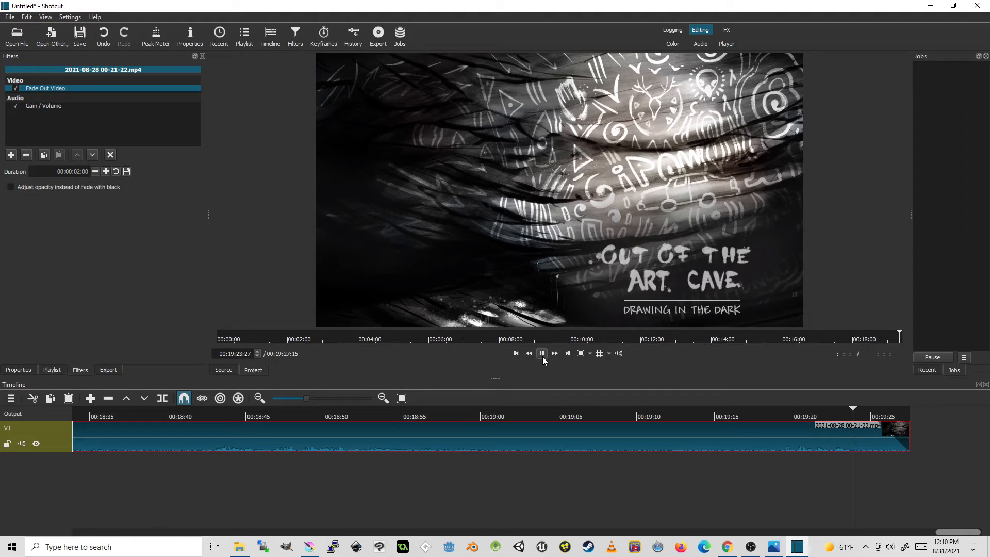
left_click(873, 398)
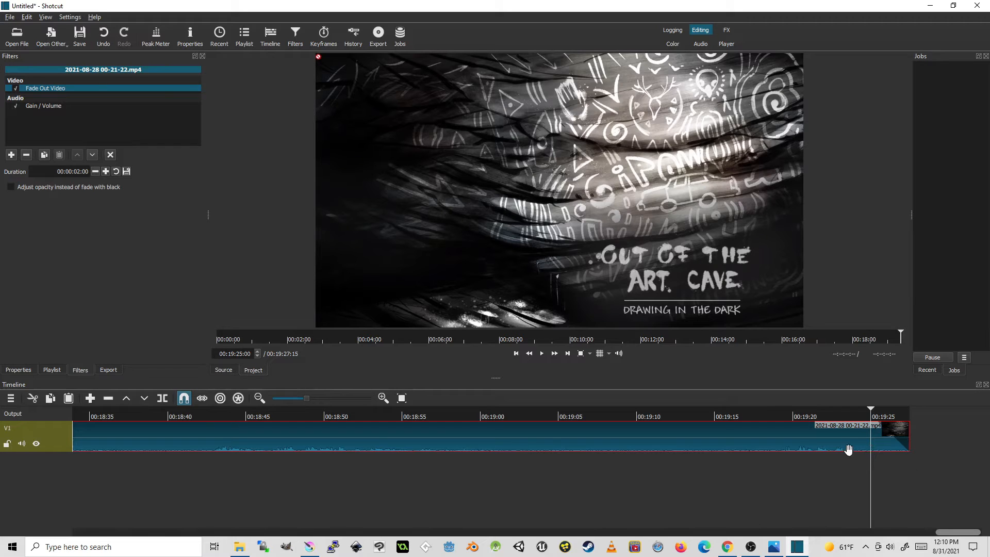
left_click_drag(870, 409, 793, 419)
left_click(46, 371)
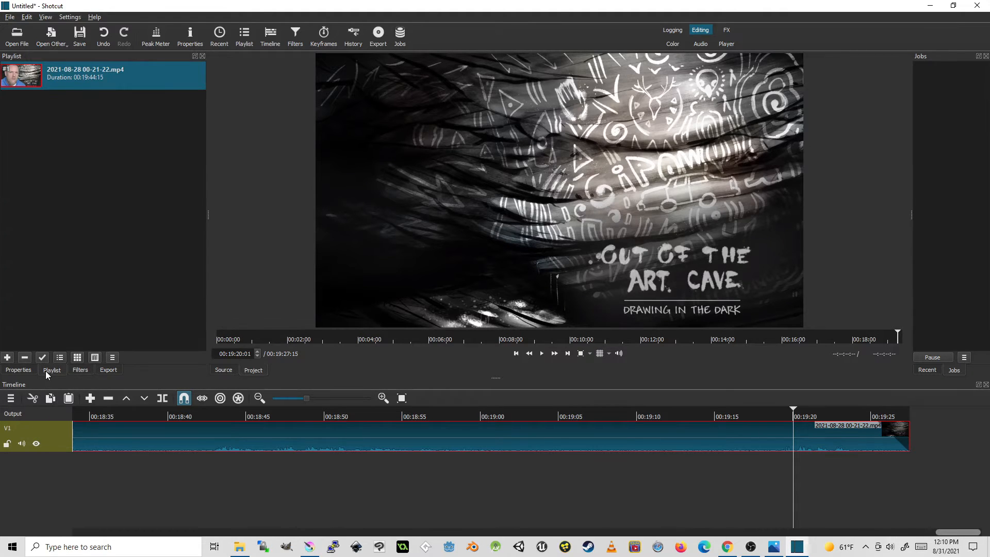
left_click(7, 357)
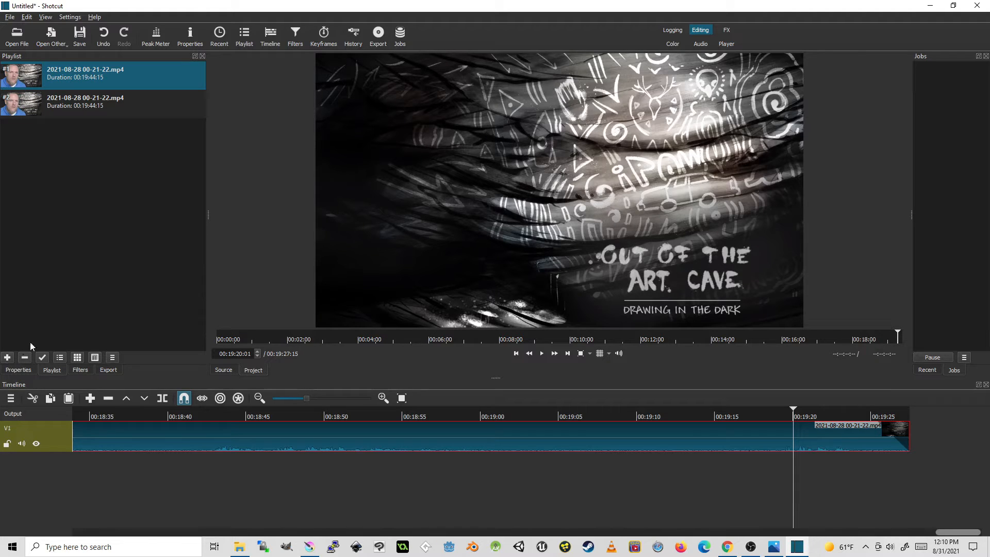
left_click(24, 358)
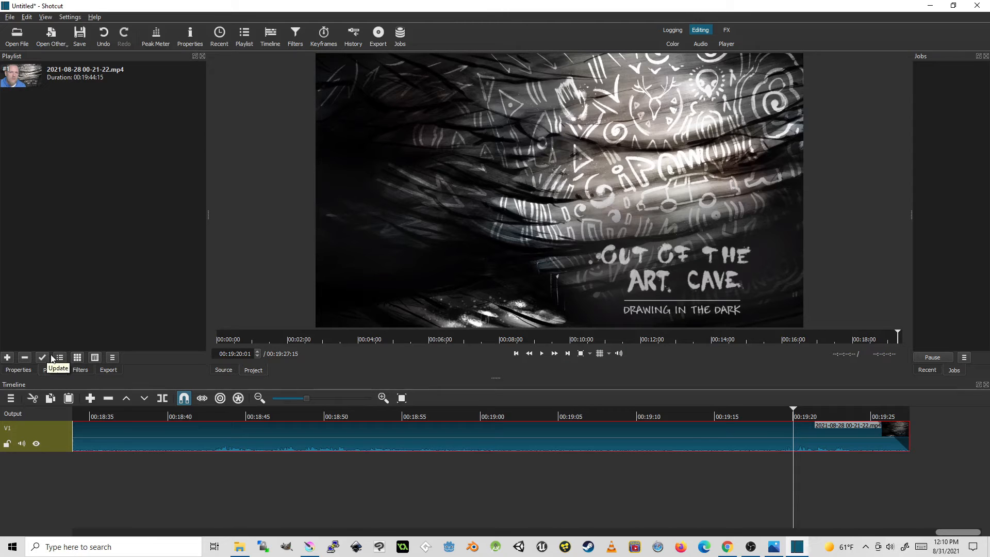
left_click(10, 18)
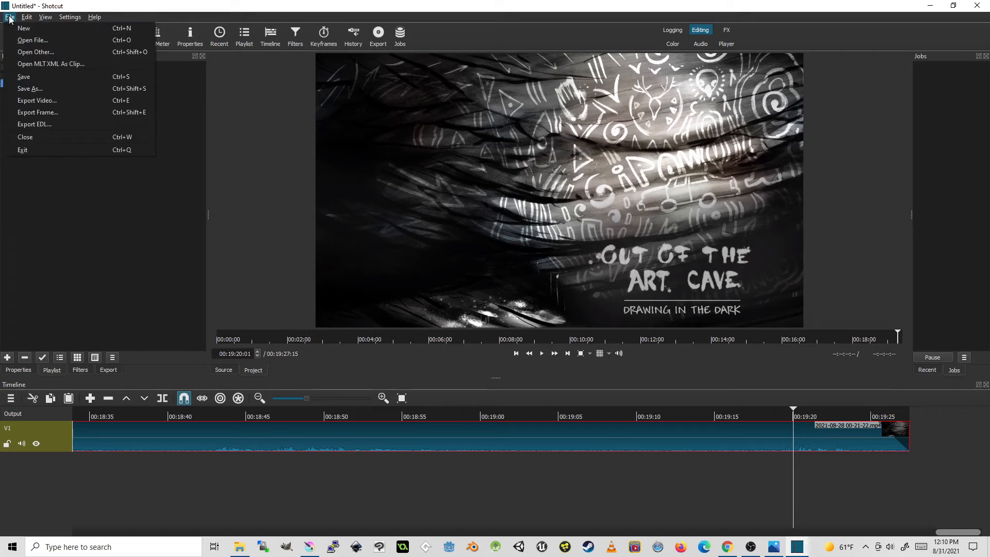
mouse_move(33, 18)
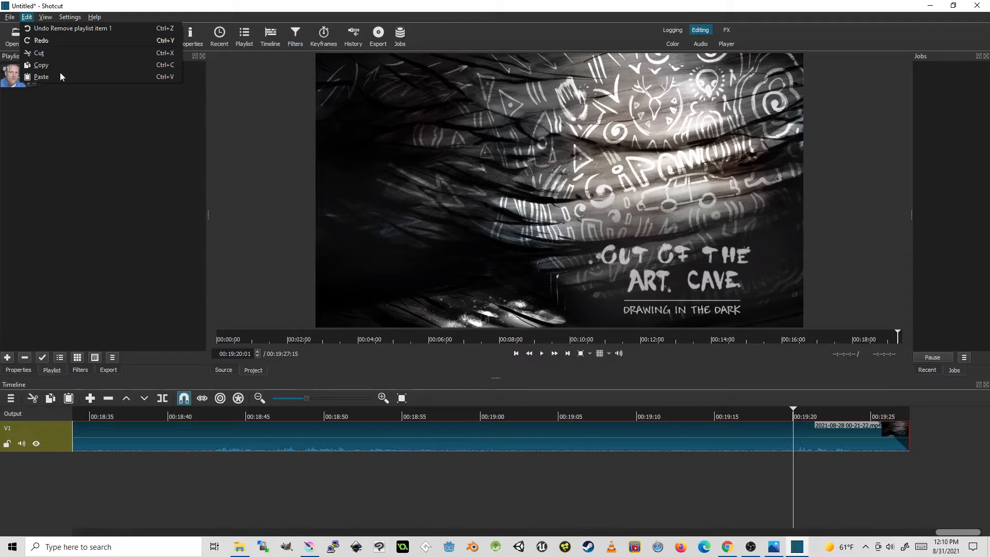
left_click(136, 330)
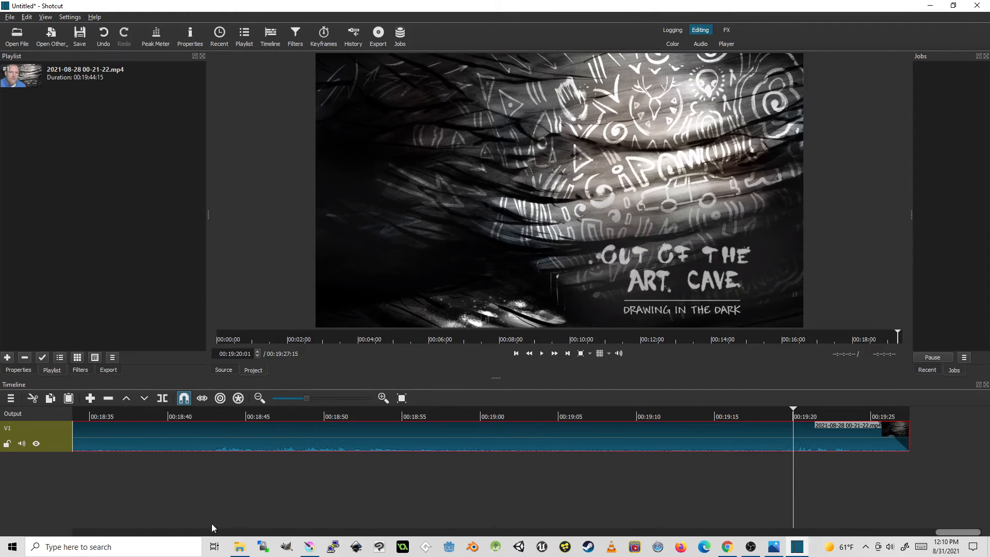
Switch to File Explorer and open the Olright folder inside Music
left_click(239, 549)
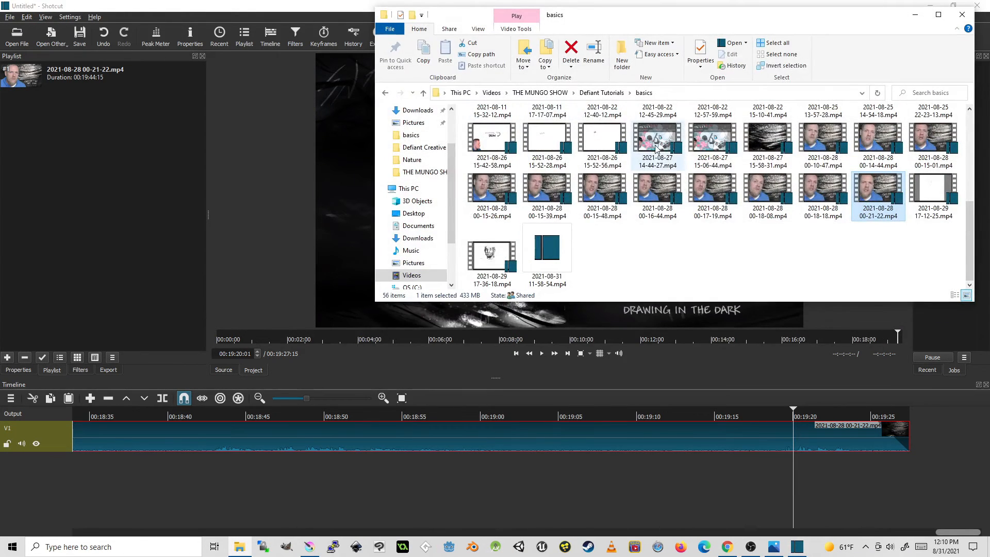
left_click(412, 251)
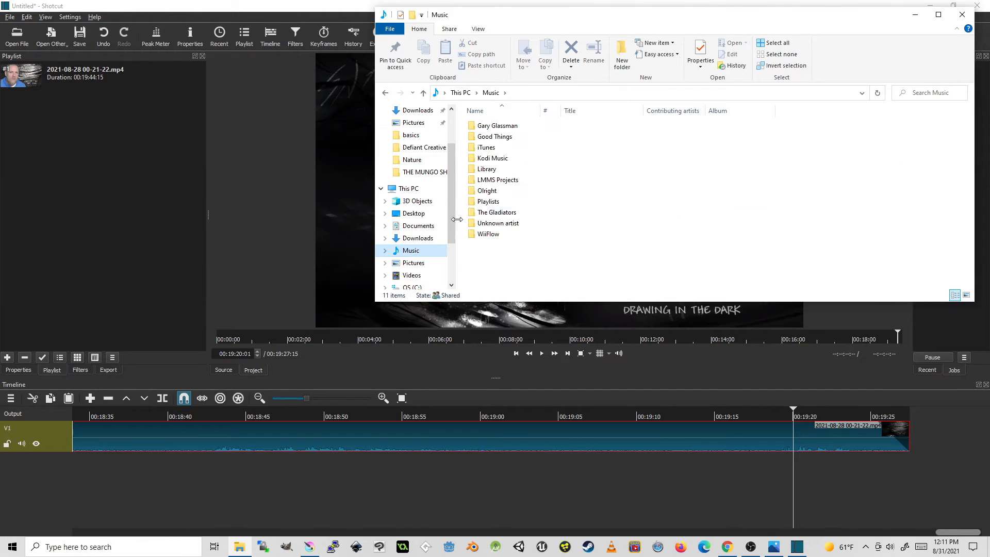
left_click(512, 193)
left_click(488, 192)
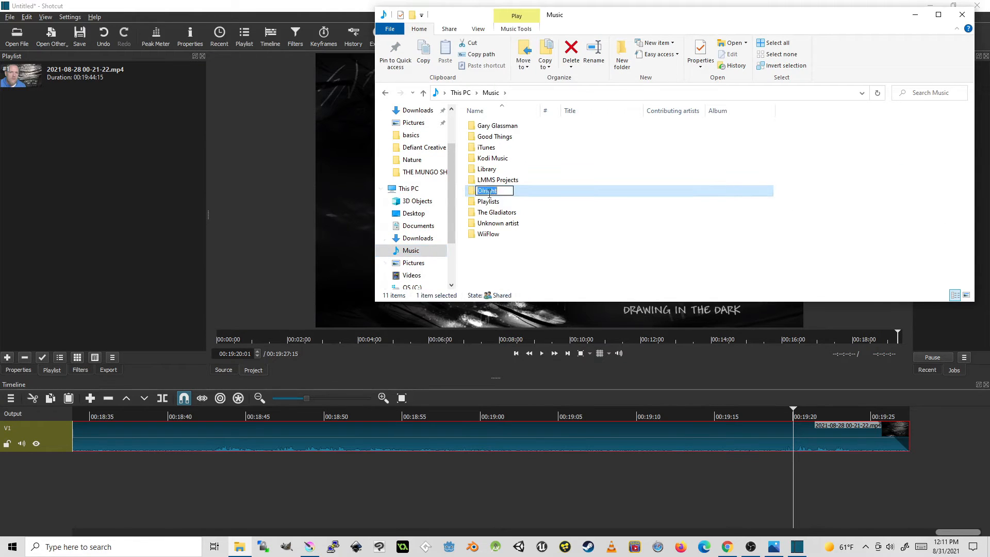
double_click(472, 193)
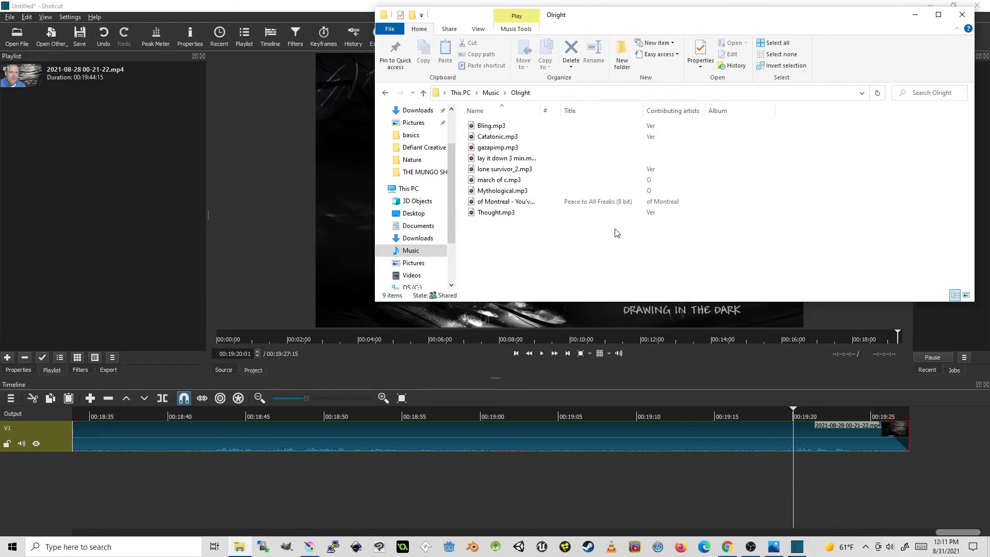
Add Thought.mp3 from the Olright folder to the Shotcut playlist and select it there
left_click(492, 180)
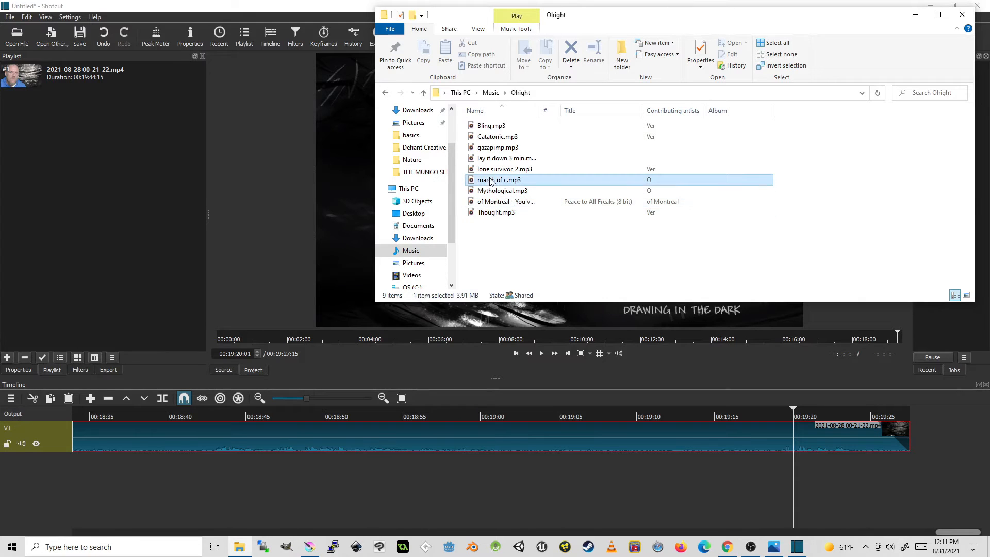
left_click(488, 212)
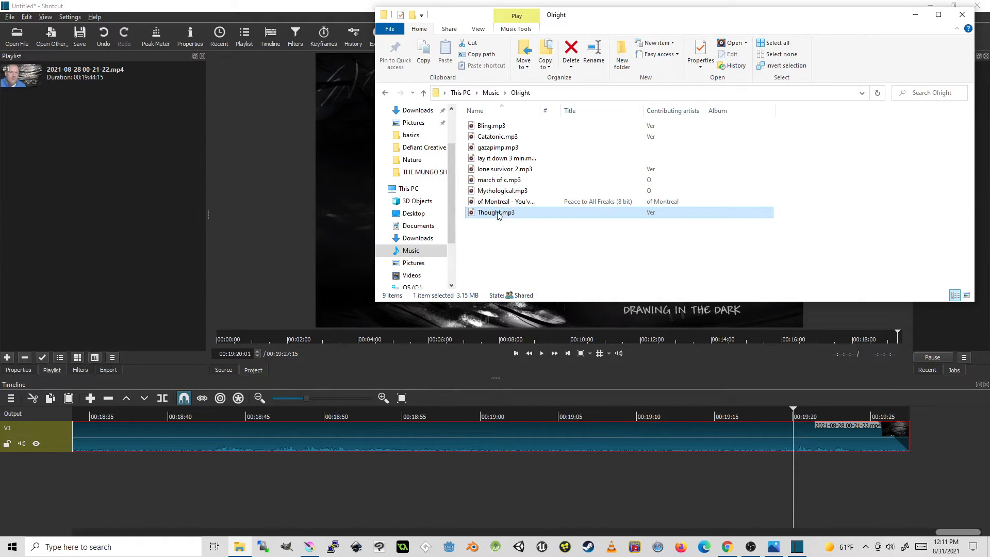
left_click_drag(496, 215, 71, 185)
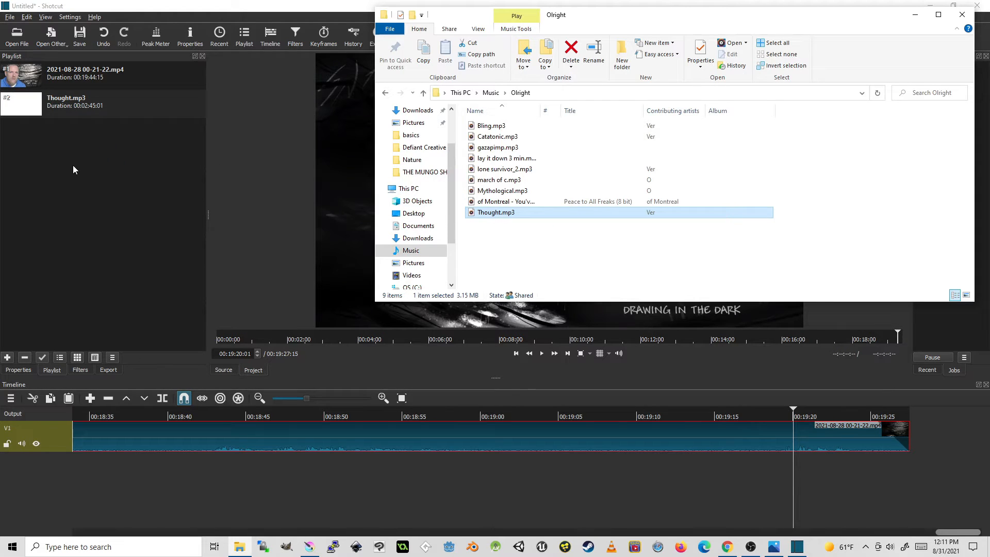
left_click(74, 109)
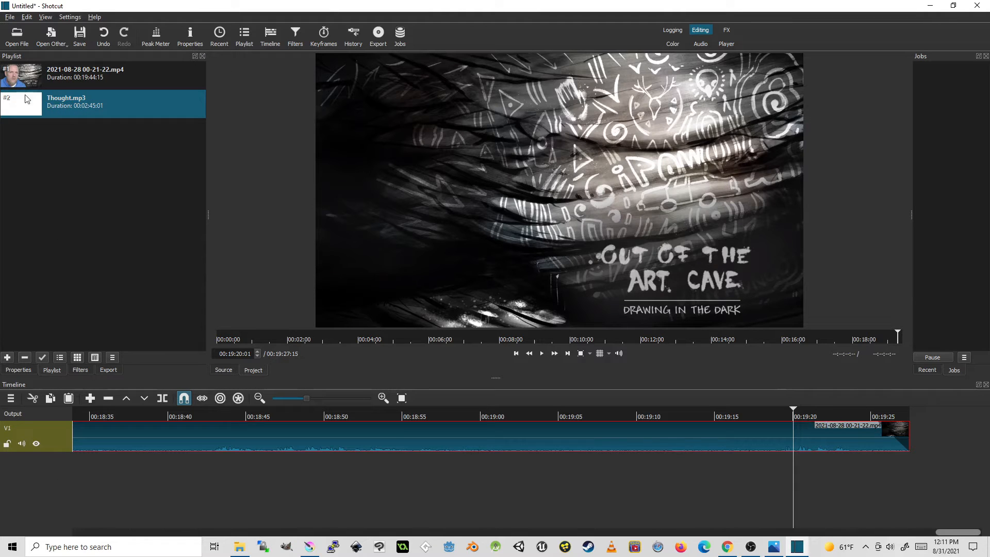
mouse_move(73, 102)
left_mouse_down()
mouse_move(513, 398)
mouse_move(541, 439)
mouse_move(348, 456)
mouse_move(349, 446)
mouse_move(318, 438)
mouse_move(295, 448)
mouse_move(299, 456)
mouse_move(113, 109)
mouse_move(83, 111)
left_mouse_up()
Add an audio track below V1 in the timeline
right_click(63, 465)
mouse_move(76, 463)
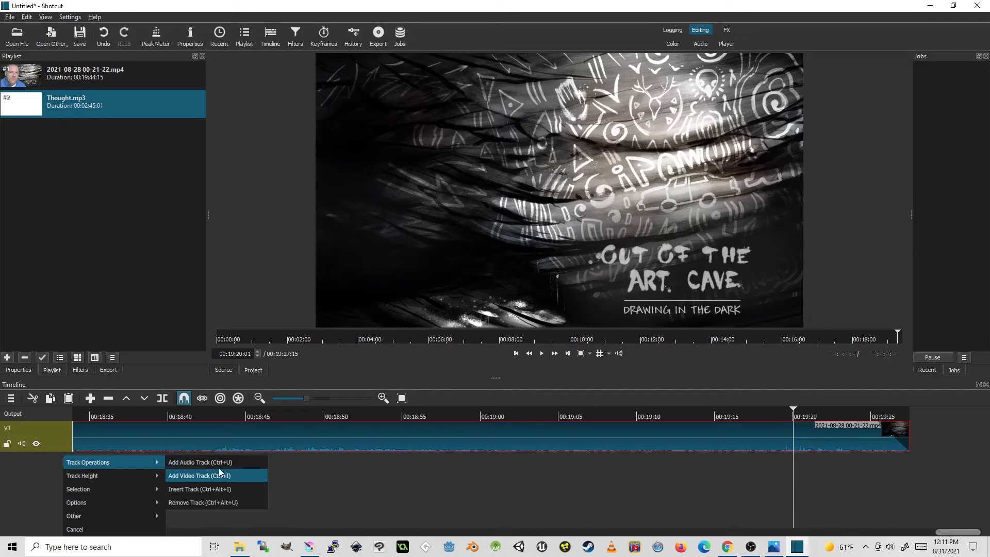
left_click(232, 464)
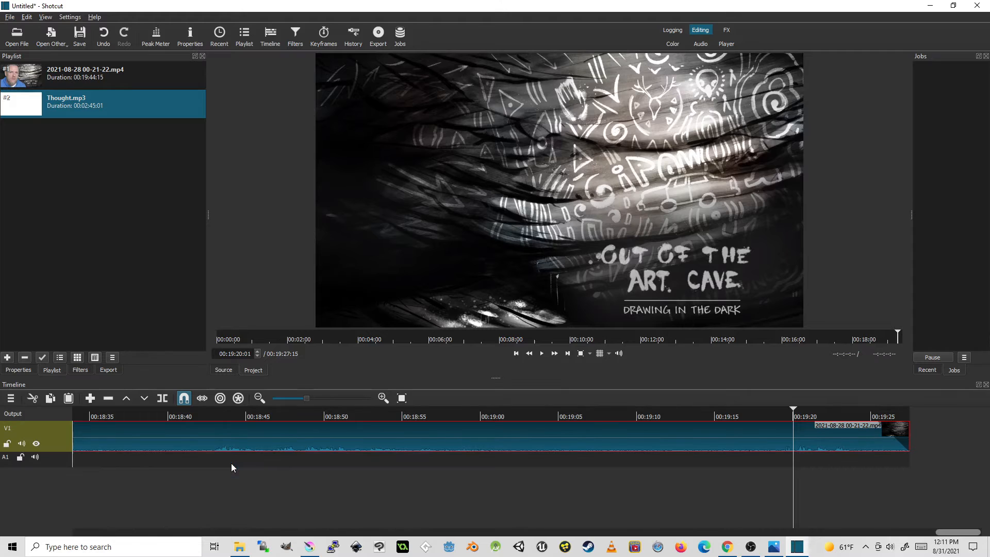
left_click_drag(56, 71, 134, 463)
left_click_drag(227, 448, 228, 458)
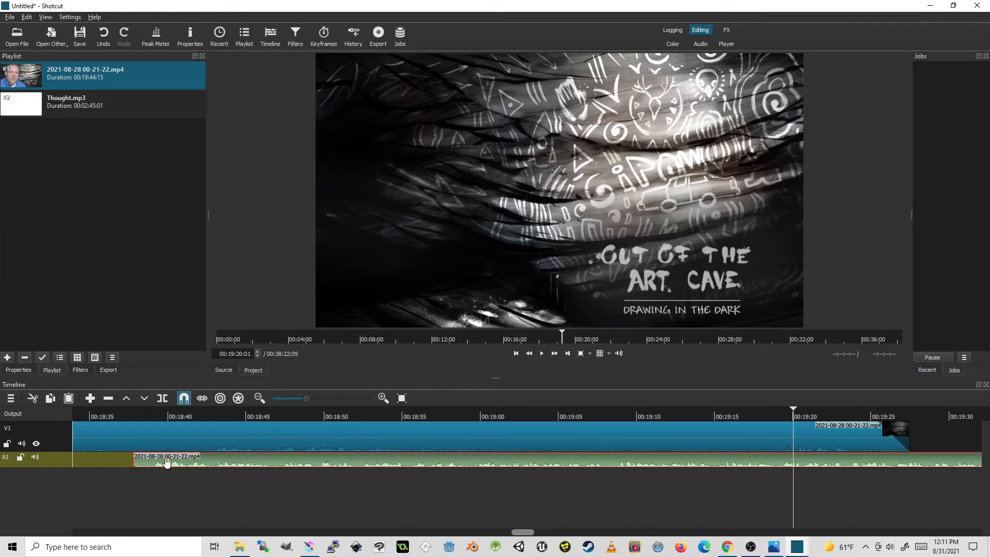
right_click(224, 458)
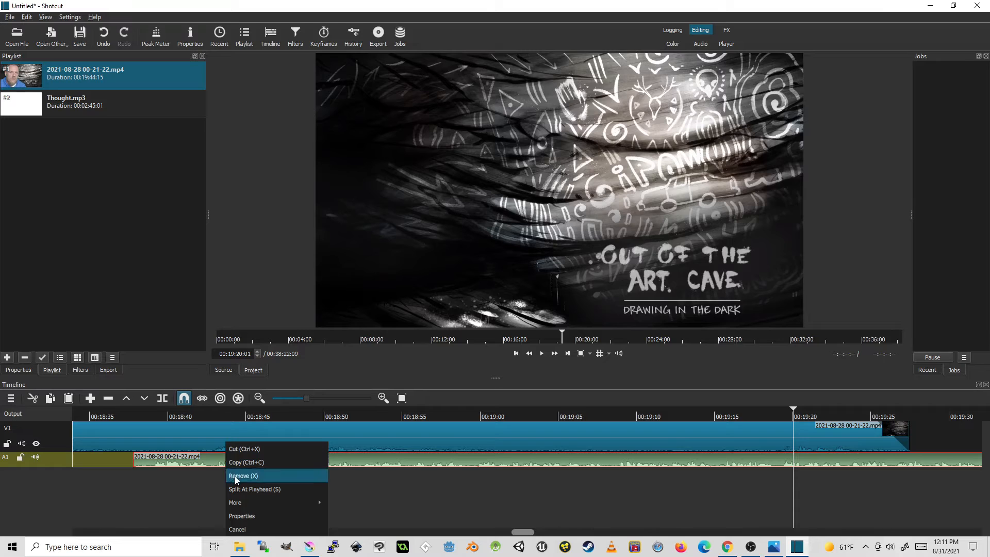
left_click(234, 474)
Place Thought.mp3 on track A1 from about 00:18:41 and play its ending from about 00:21:04
left_click(73, 104)
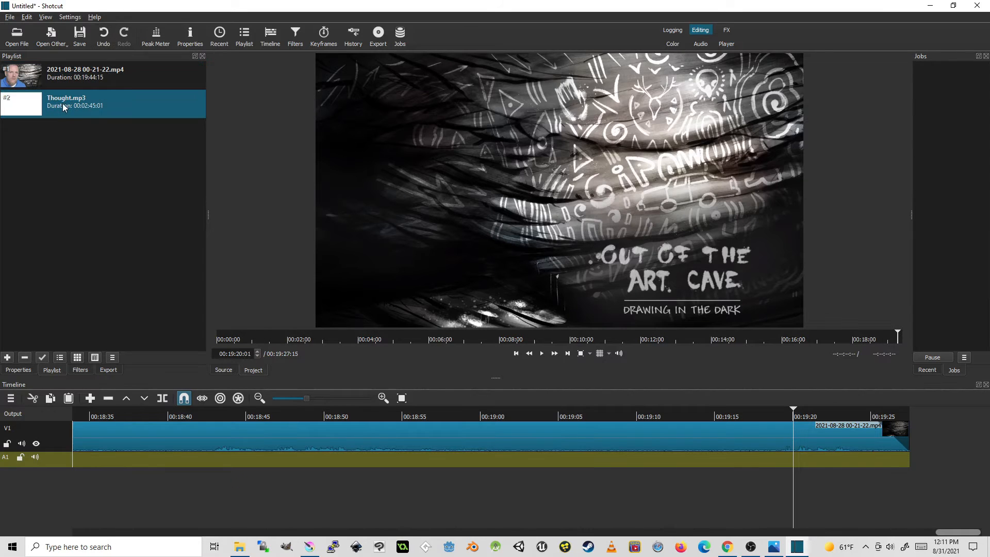
left_click_drag(62, 101, 187, 457)
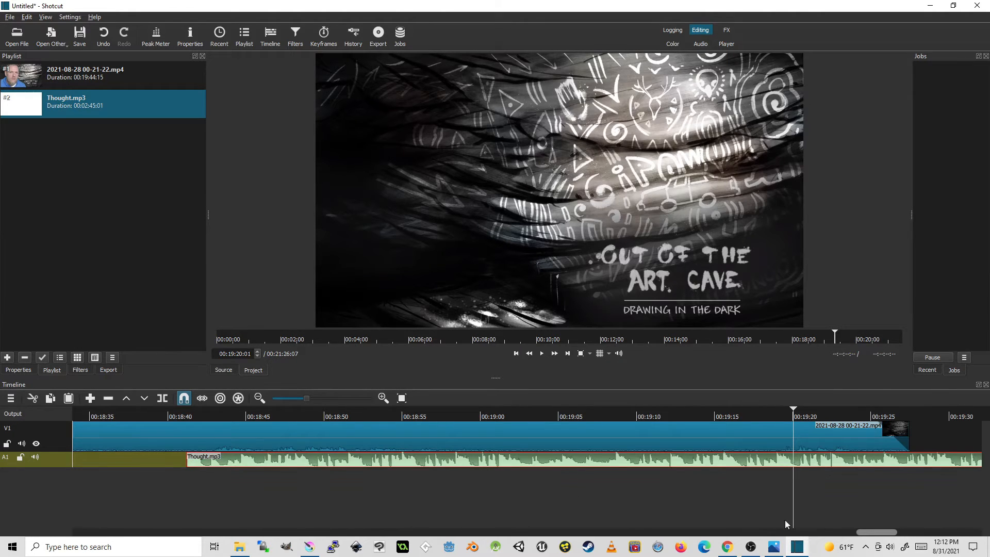
left_click_drag(862, 532, 948, 522)
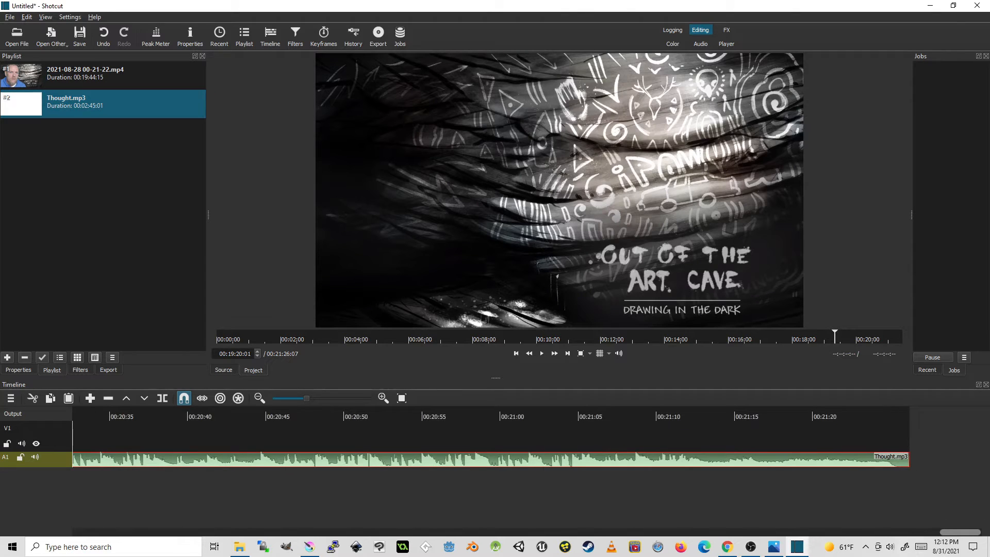
left_click(567, 412)
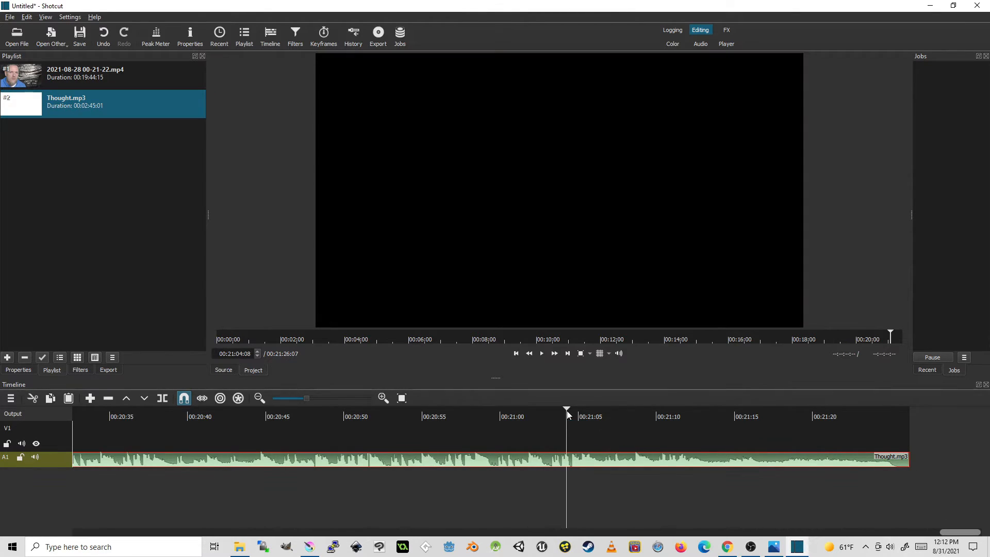
left_click(571, 417)
left_click(544, 353)
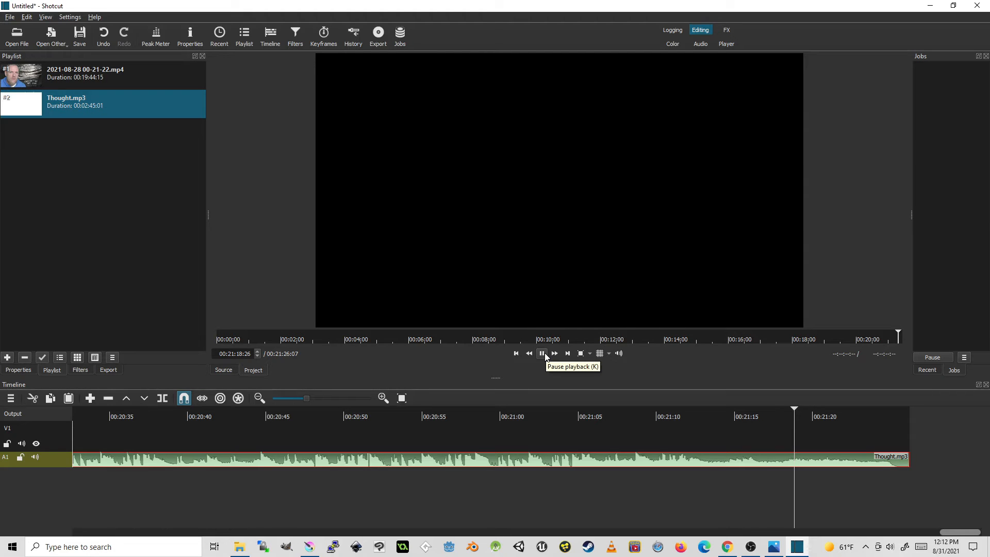
left_click(542, 353)
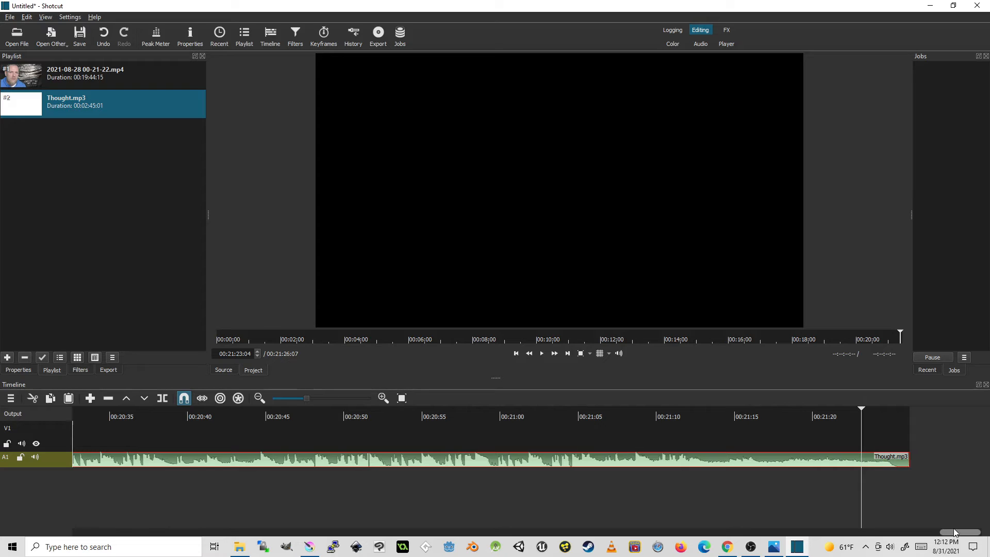
Return to the closing title section on V1 and set the playhead to 00:19:18:25
left_click_drag(957, 533, 887, 533)
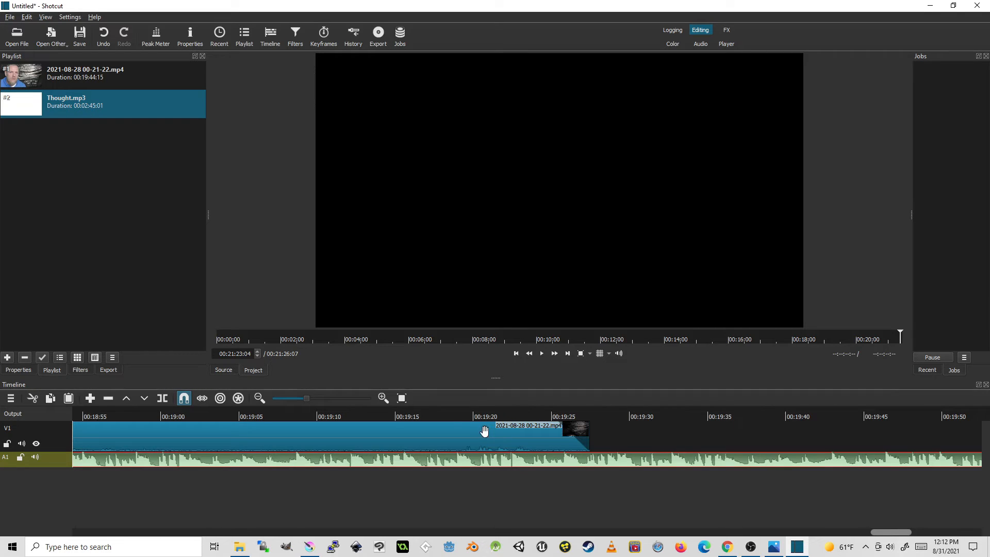
left_click(458, 417)
left_click_drag(458, 417, 432, 412)
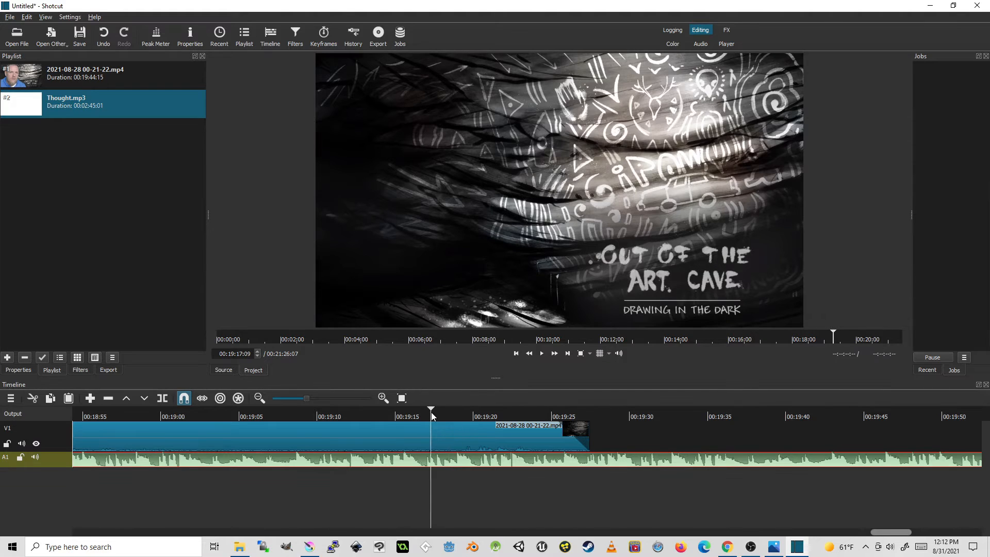
left_click(455, 416)
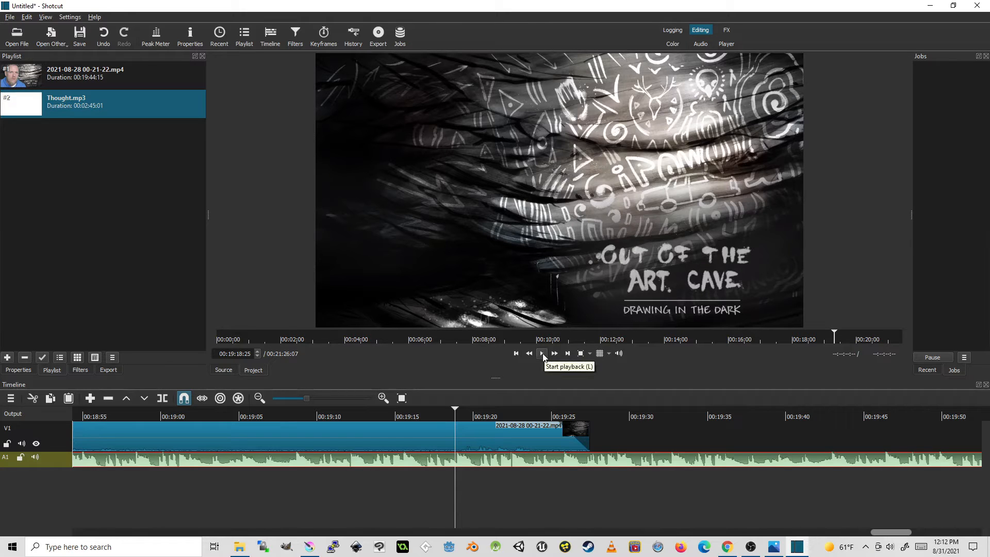
Play the end of the music on A1 from 00:21:04:17 to judge it as closing music
left_click_drag(876, 528, 957, 524)
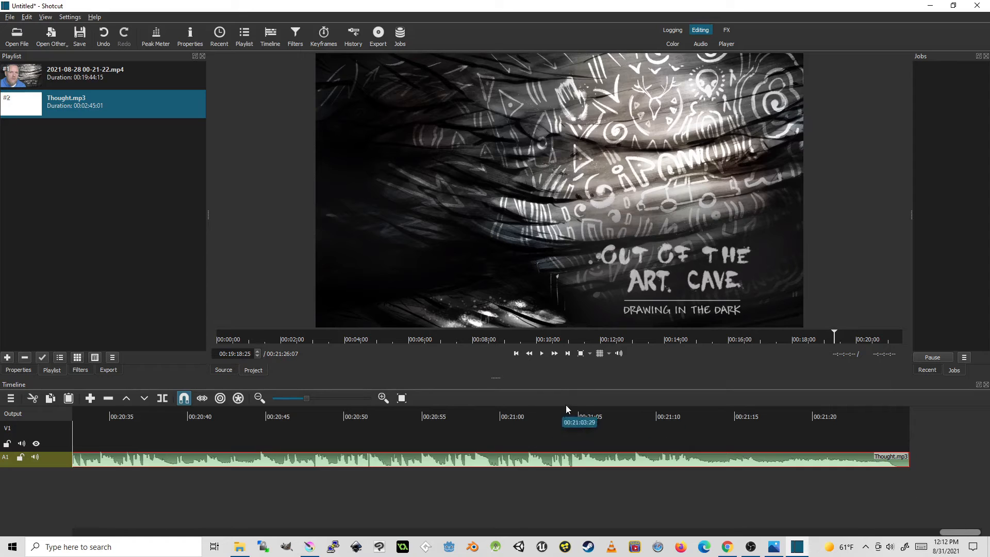
left_click_drag(566, 411, 572, 413)
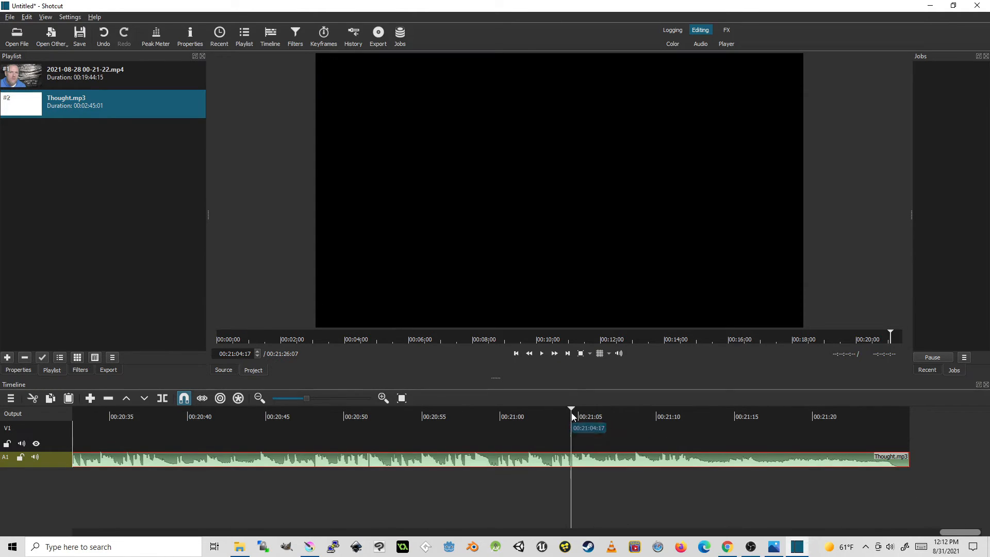
left_click(543, 357)
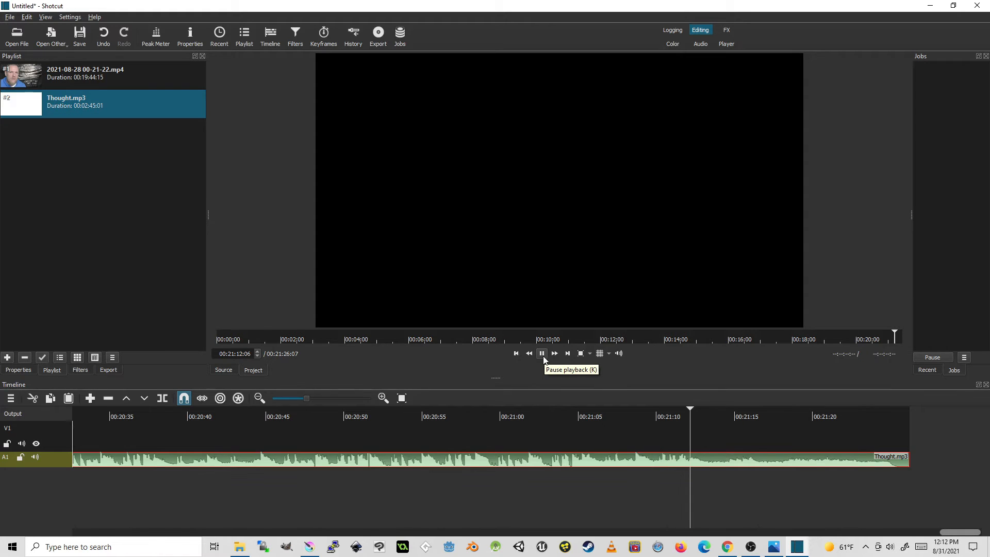
left_click(543, 356)
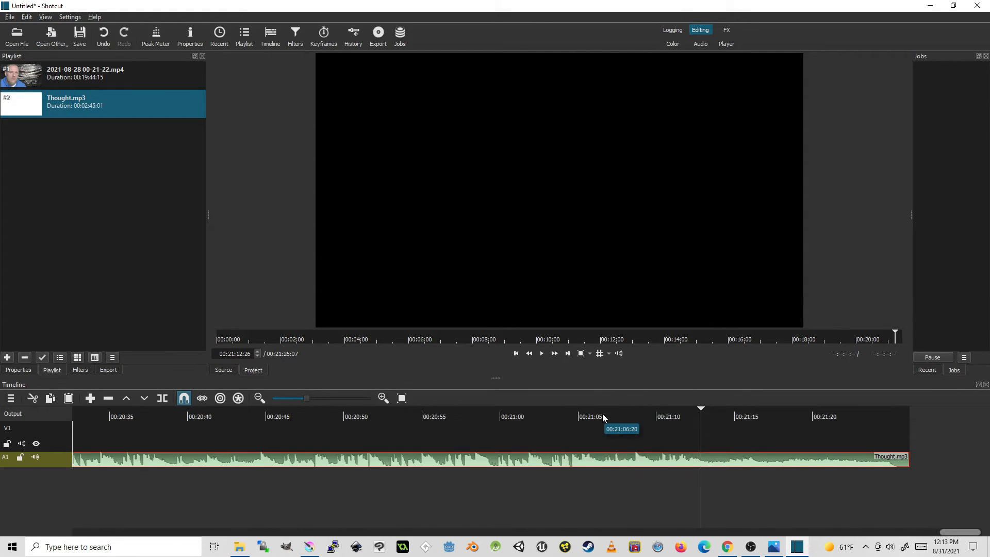
Play short stretches of the music from several points between about 00:20:59 and 00:21:04 to find a clean starting point
left_click(569, 416)
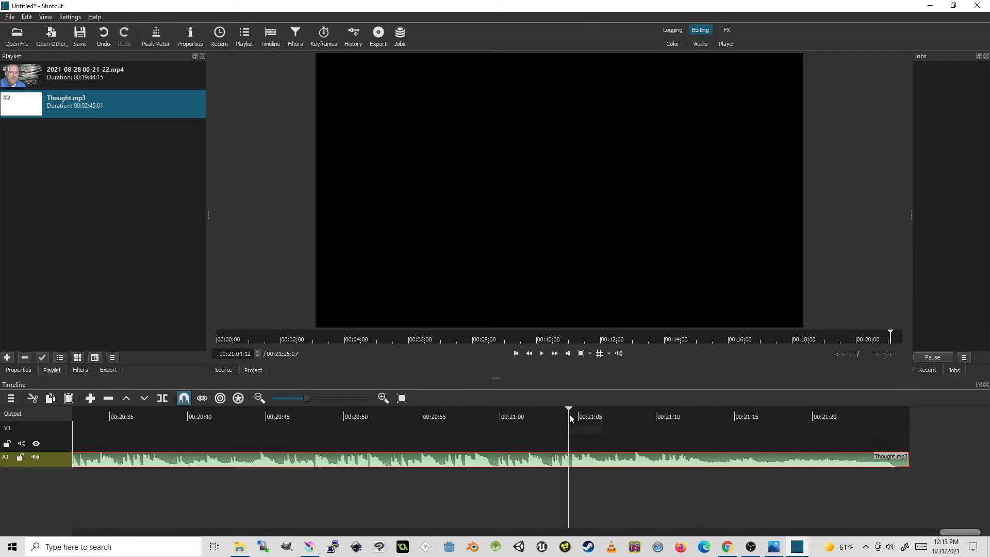
left_click(570, 416)
left_click(549, 413)
left_click(541, 353)
left_click(542, 354)
left_click(504, 415)
left_click(541, 353)
left_click(541, 354)
left_click(491, 414)
left_click(542, 354)
left_click(541, 354)
Split Thought.mp3 on A1 at 00:20:59:24 and delete the part before the split
left_click(494, 414)
left_click(498, 414)
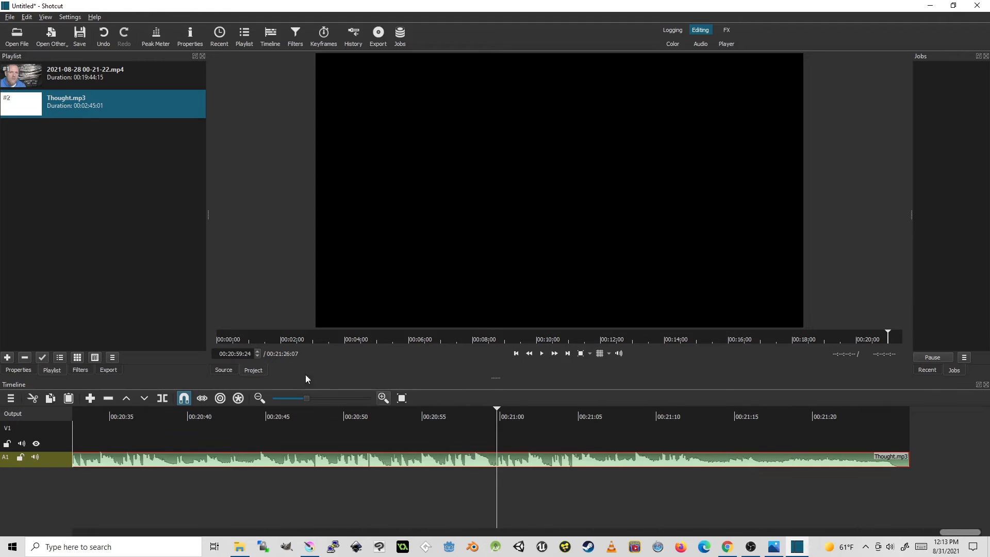
left_click(162, 398)
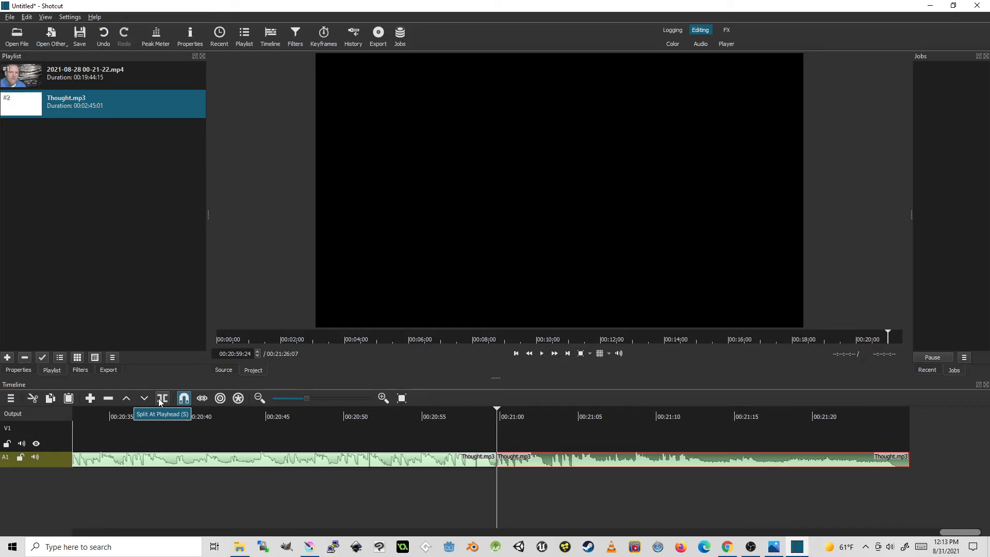
left_click(398, 459)
key("Delete")
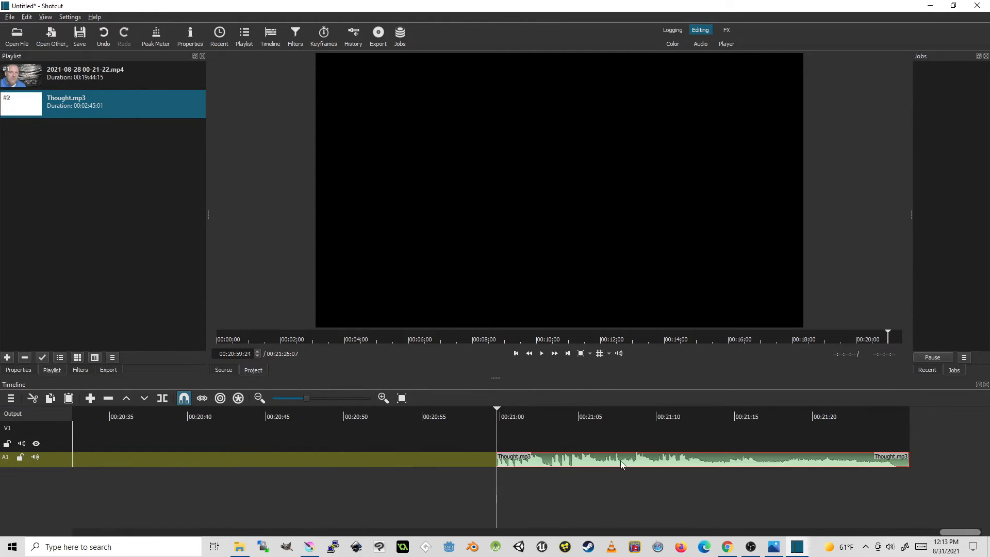
Move the remaining Thought.mp3 segment on A1 to start at about 00:19:19 under the closing title, and preview the ending
left_click_drag(602, 459, 300, 401)
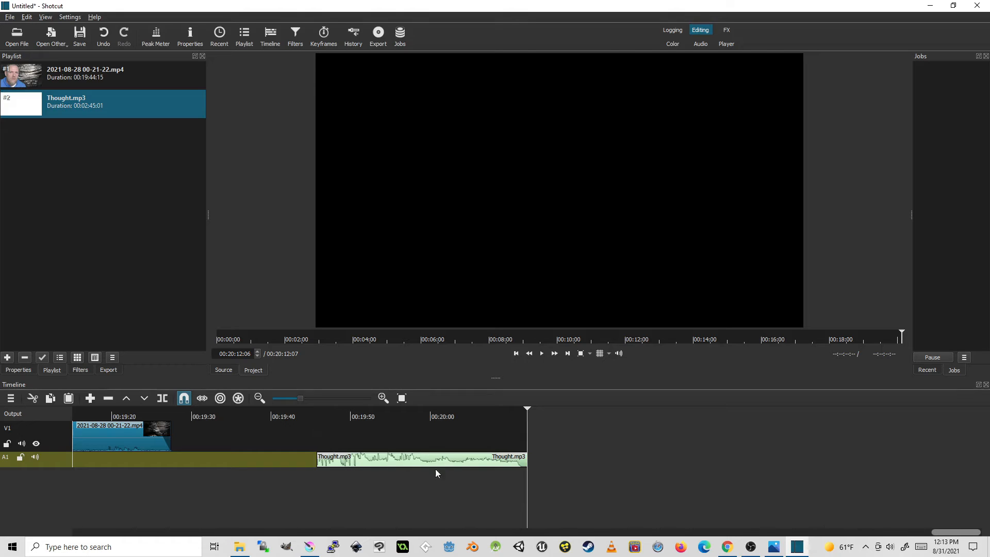
left_click_drag(431, 466, 141, 466)
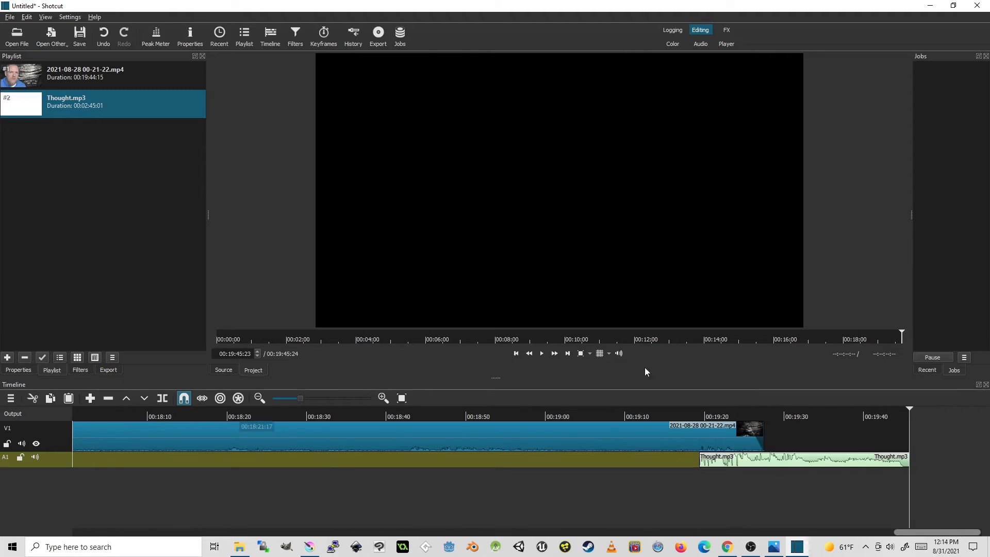
left_click(697, 418)
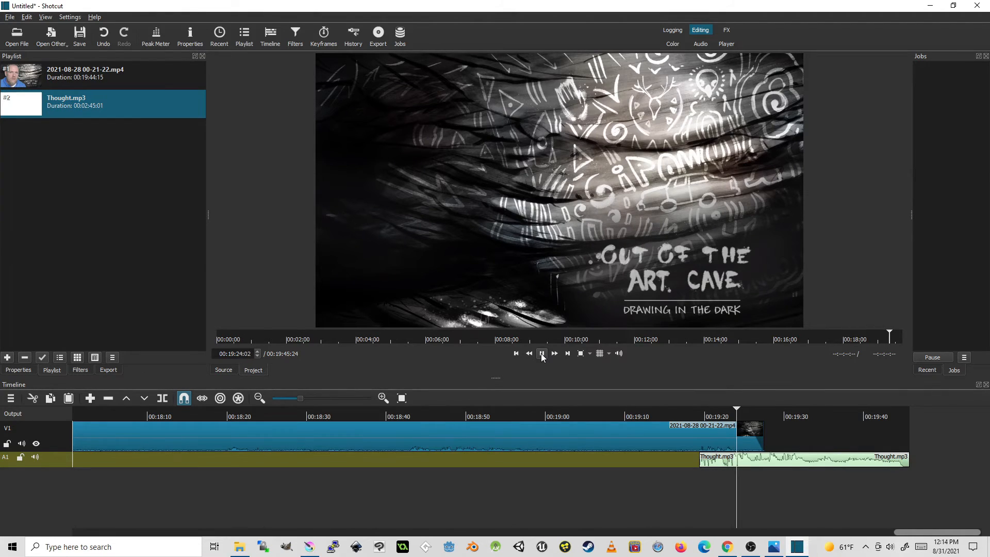
left_click(541, 354)
Move the Thought.mp3 segment to start where the V1 clip ends, and play the closing title from 00:19:18:18
left_click_drag(774, 459, 839, 459)
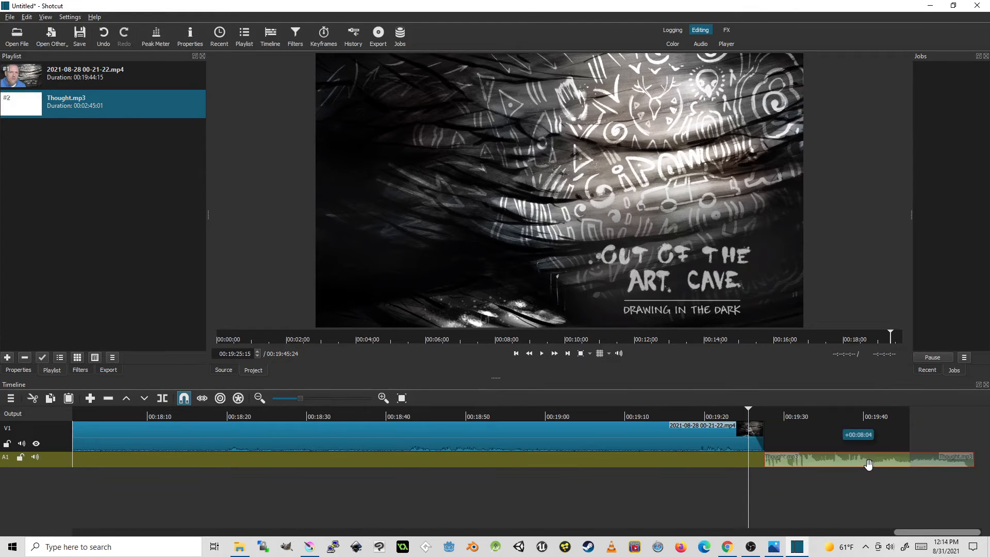
left_click(693, 416)
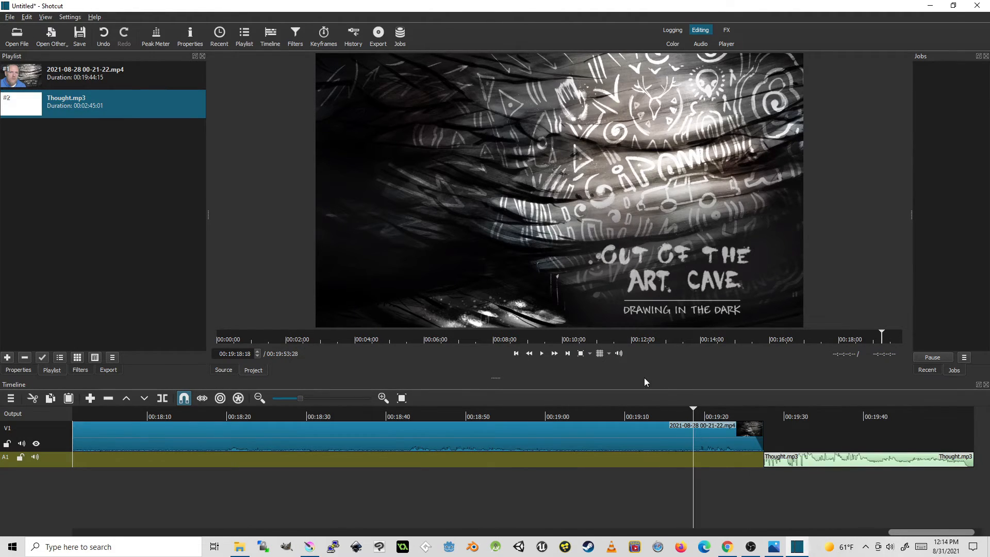
left_click(542, 354)
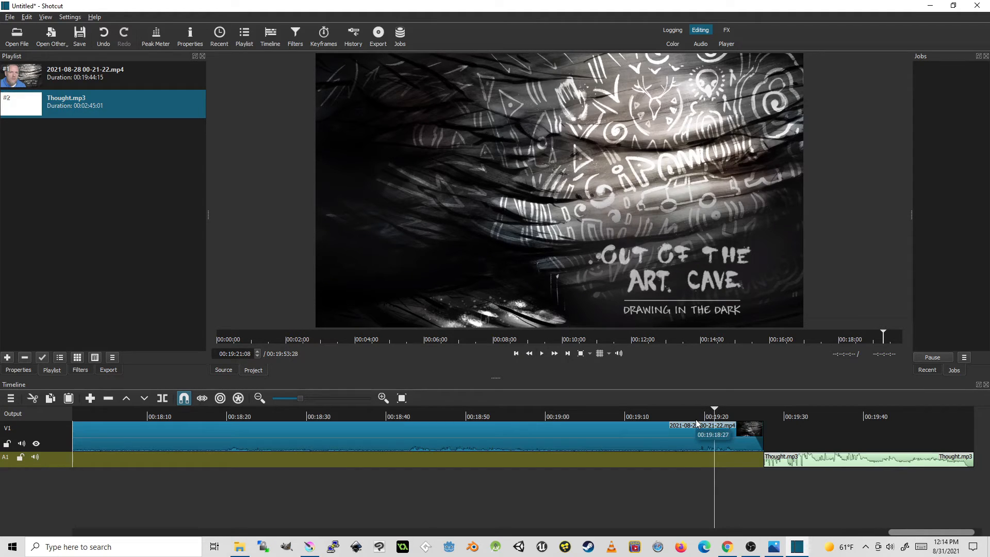
Find where the spoken ending begins before the closing title and split the V1 clip at 00:19:17:22
left_click(693, 414)
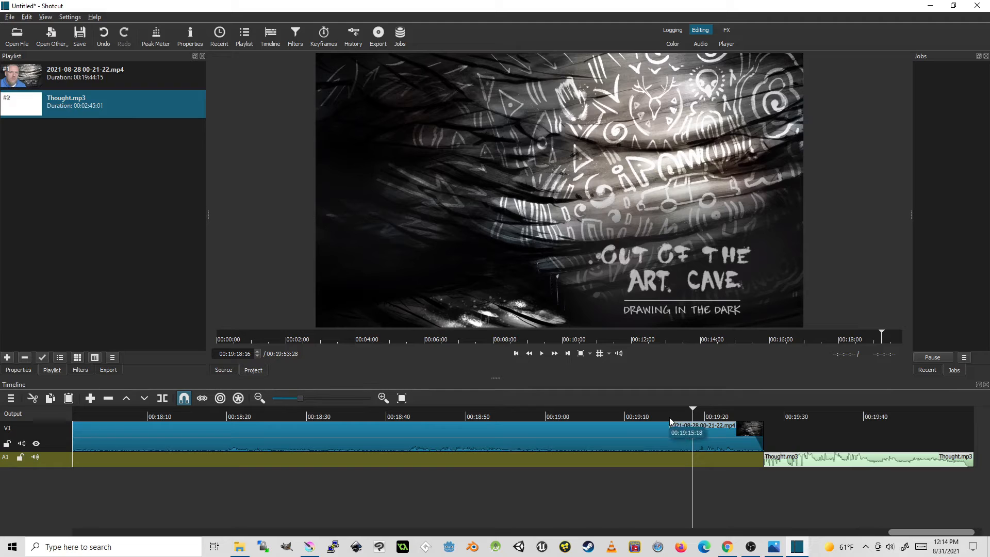
left_click_drag(669, 417, 696, 416)
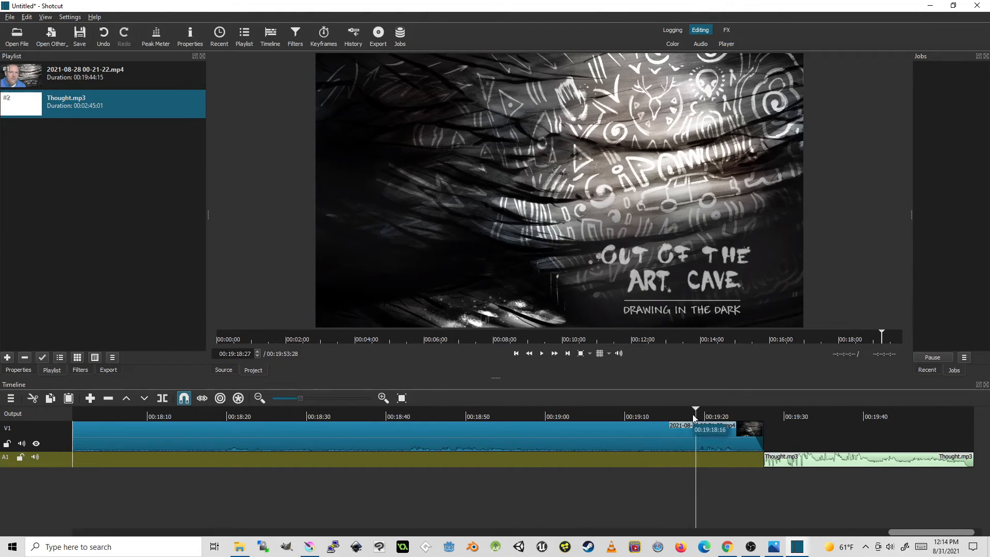
left_click(692, 414)
left_click(690, 415)
left_click(686, 415)
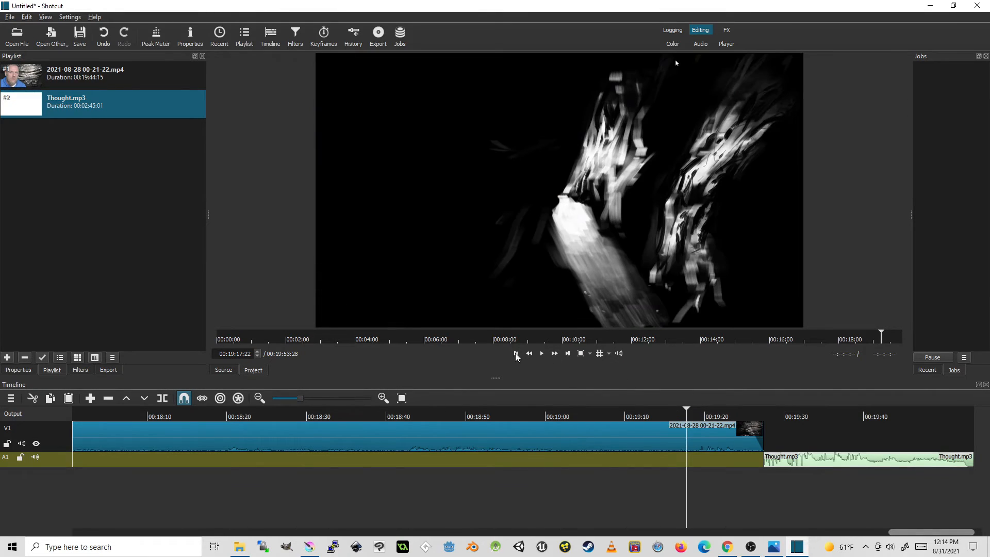
left_click(164, 401)
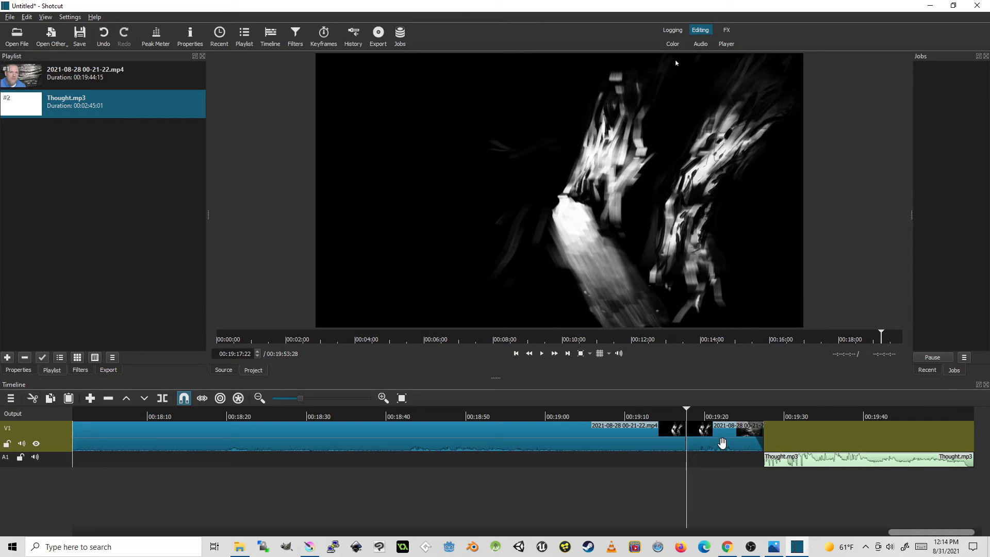
Try the closing V1 segment on A1, return it to V1, and add a second audio track
left_click_drag(722, 442, 726, 456)
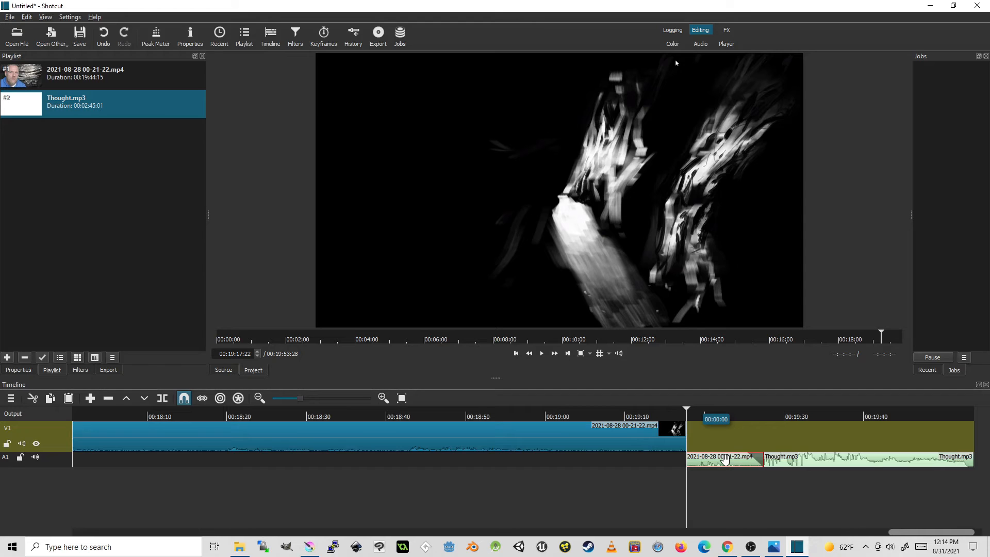
left_click_drag(726, 459, 726, 445)
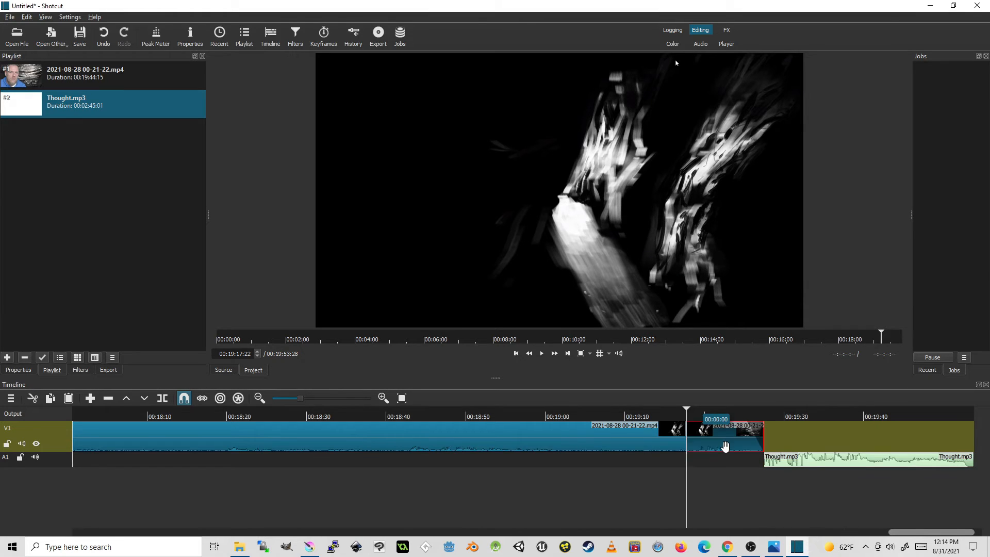
right_click(55, 460)
mouse_move(79, 465)
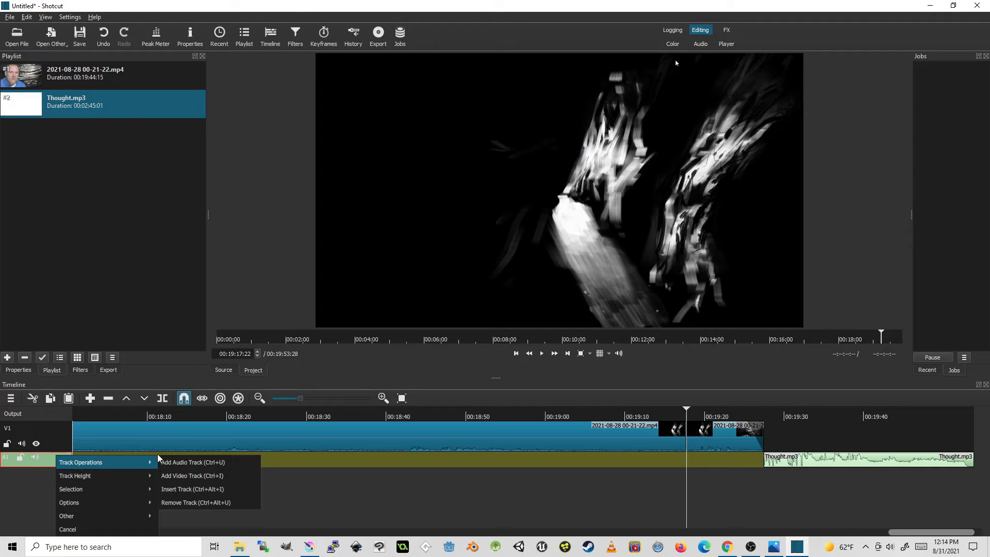
left_click(174, 462)
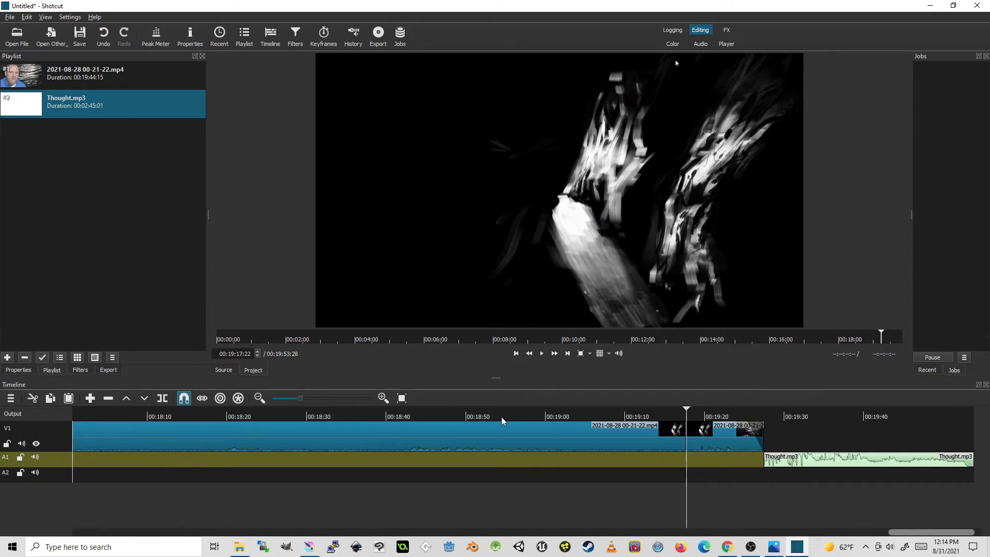
Move the closing V1 segment straight down to A2 and shift Thought.mp3 on A1 to start at 00:19:17:22
left_click_drag(727, 439, 731, 477)
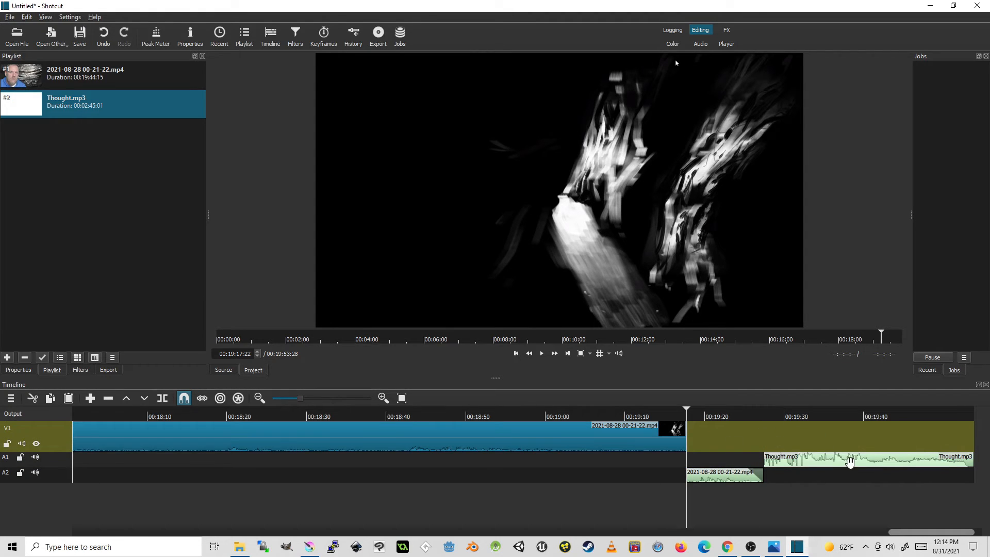
left_click_drag(848, 460, 790, 463)
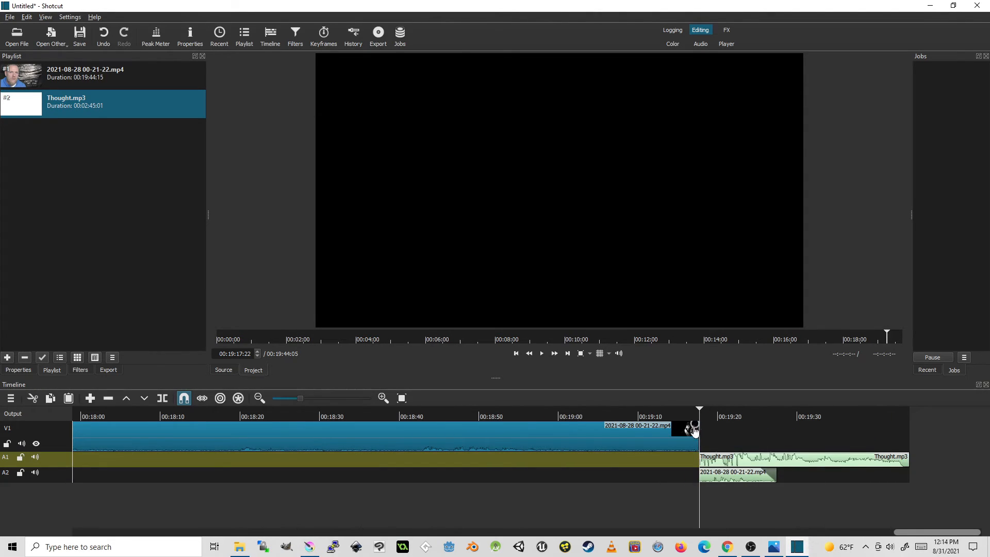
mouse_move(697, 410)
left_mouse_down()
mouse_move(669, 412)
mouse_move(702, 416)
left_mouse_up()
Add out-of-the-art-cave-DRAWING-in-the-dark-2.png from the Defiant Creative - August 2021 folder to the playlist
left_click(242, 550)
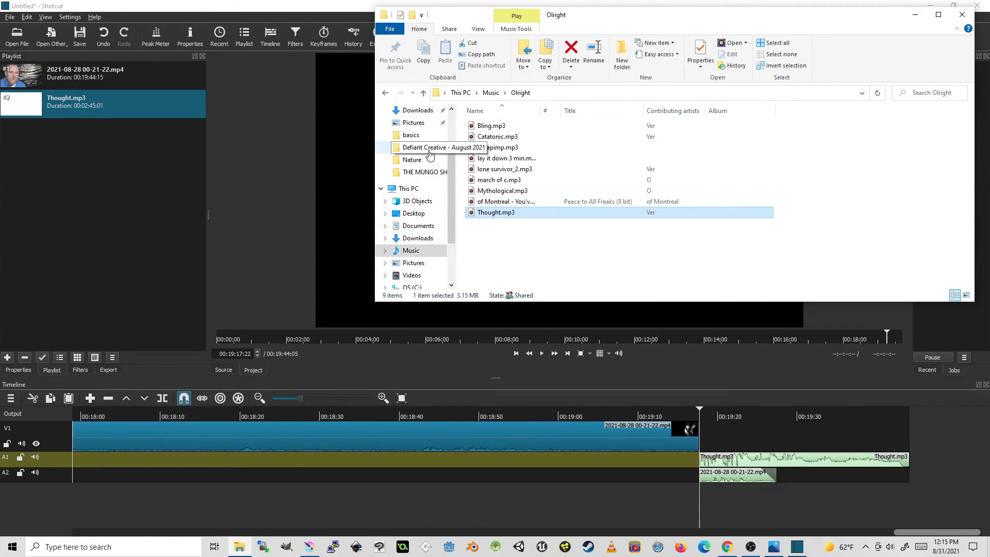
left_click(405, 147)
left_click_drag(971, 139, 978, 192)
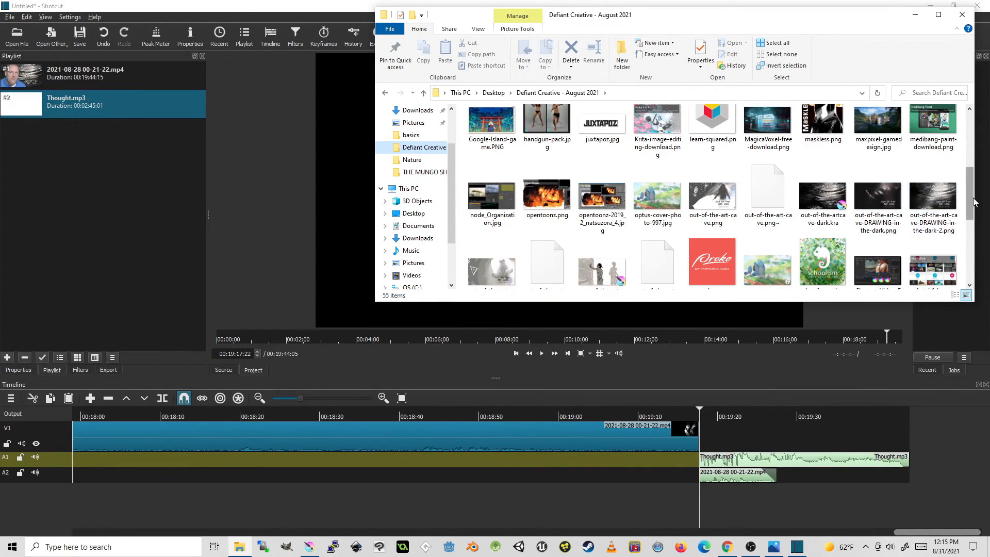
left_click_drag(975, 202, 975, 214)
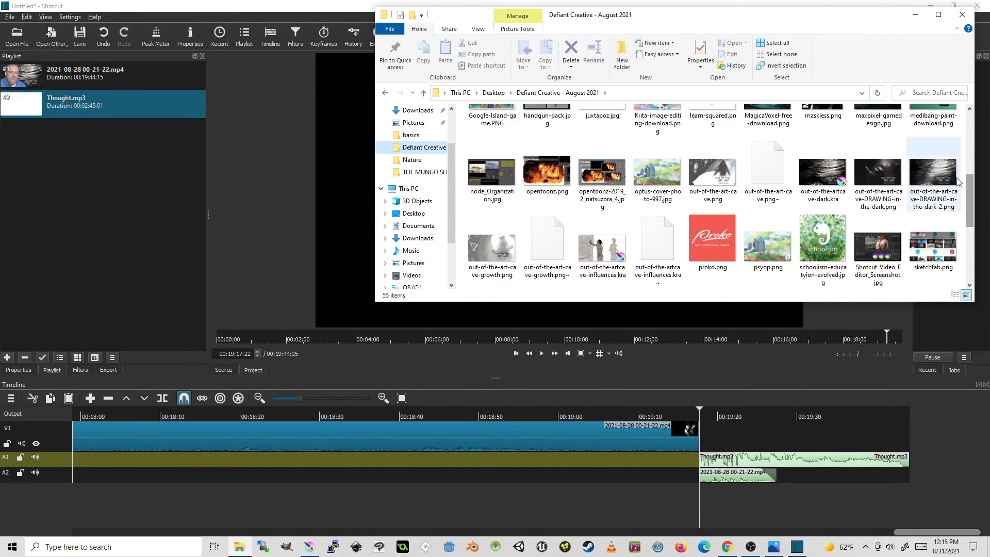
left_click(927, 172)
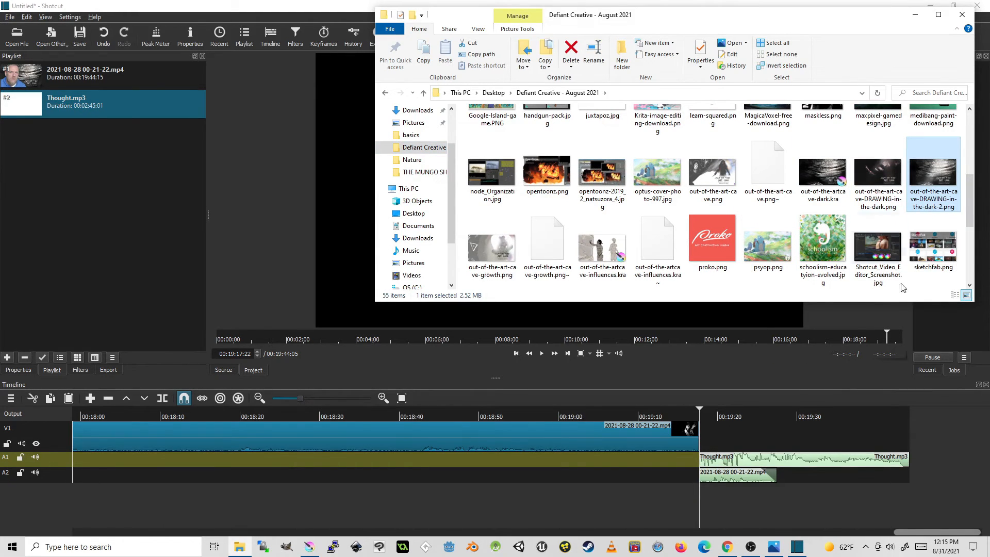
mouse_move(928, 179)
left_mouse_down()
mouse_move(808, 192)
mouse_move(86, 212)
left_mouse_up()
left_click(81, 134)
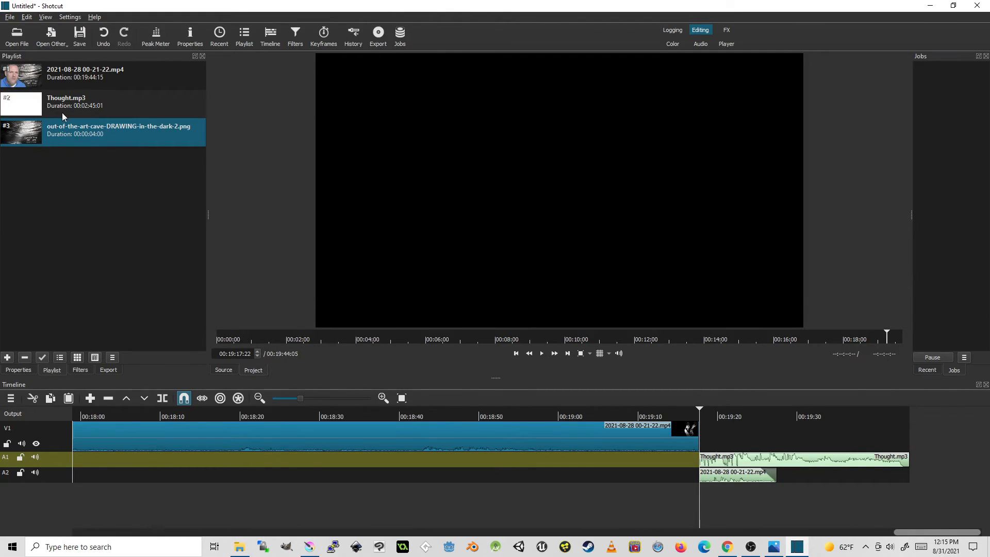
Place the title PNG on V1 directly after the video clip and extend it to the end of Thought.mp3
left_click(117, 74)
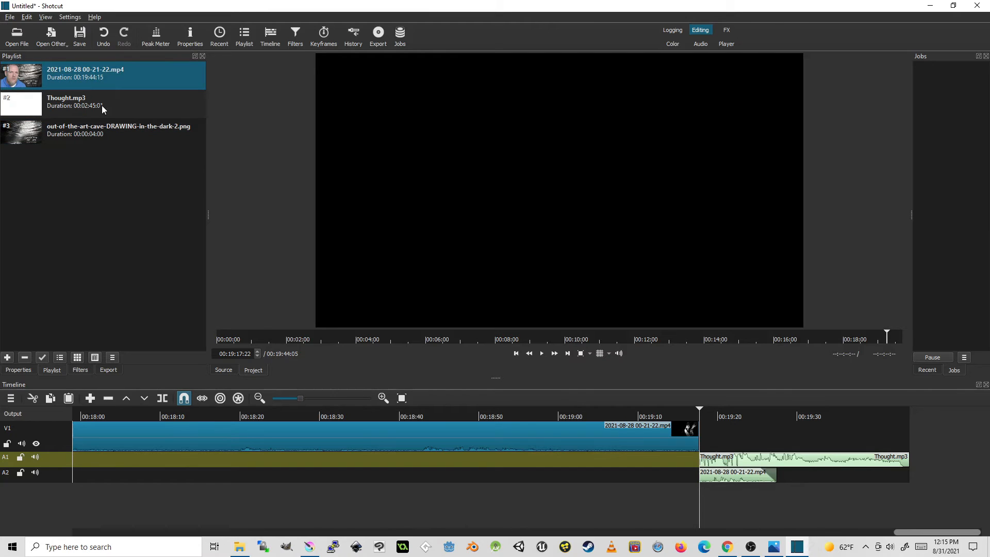
left_click(97, 105)
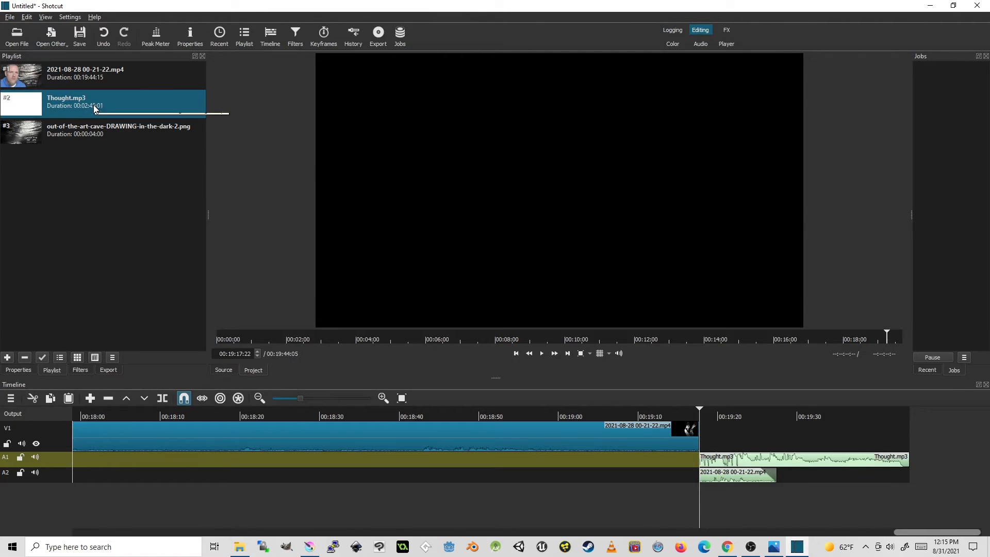
left_click(92, 133)
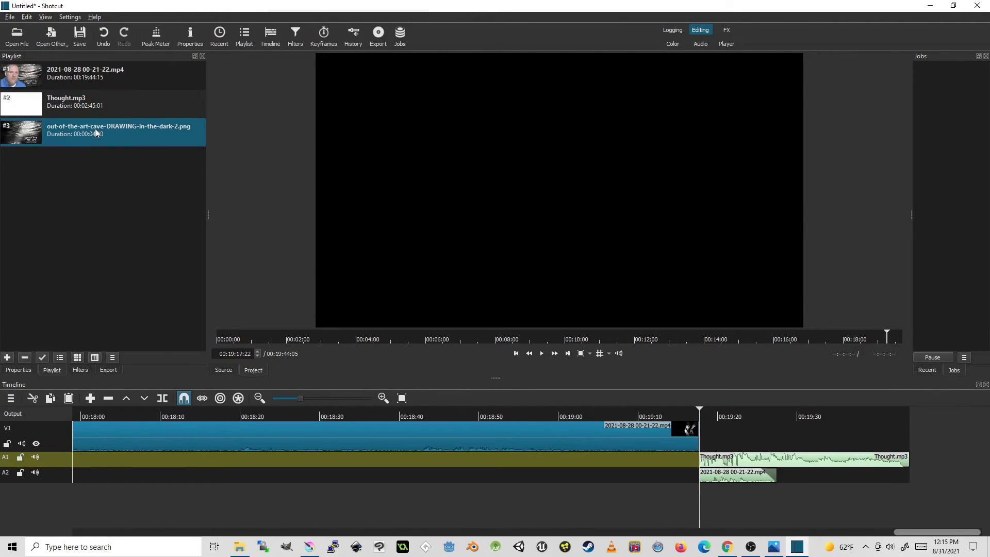
mouse_move(79, 133)
left_mouse_down()
mouse_move(747, 362)
mouse_move(781, 428)
mouse_move(797, 436)
mouse_move(708, 437)
mouse_move(881, 433)
left_mouse_up()
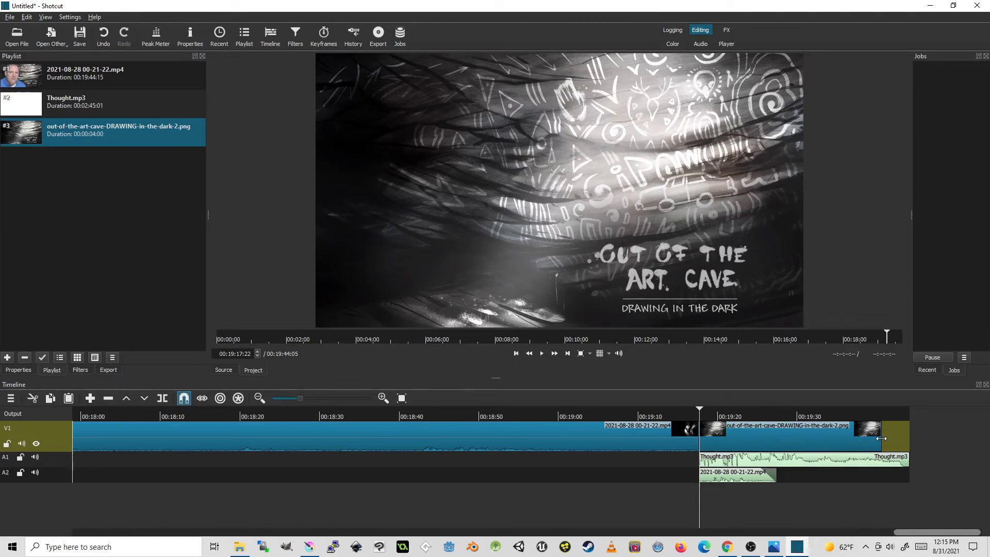
left_click_drag(883, 438, 915, 435)
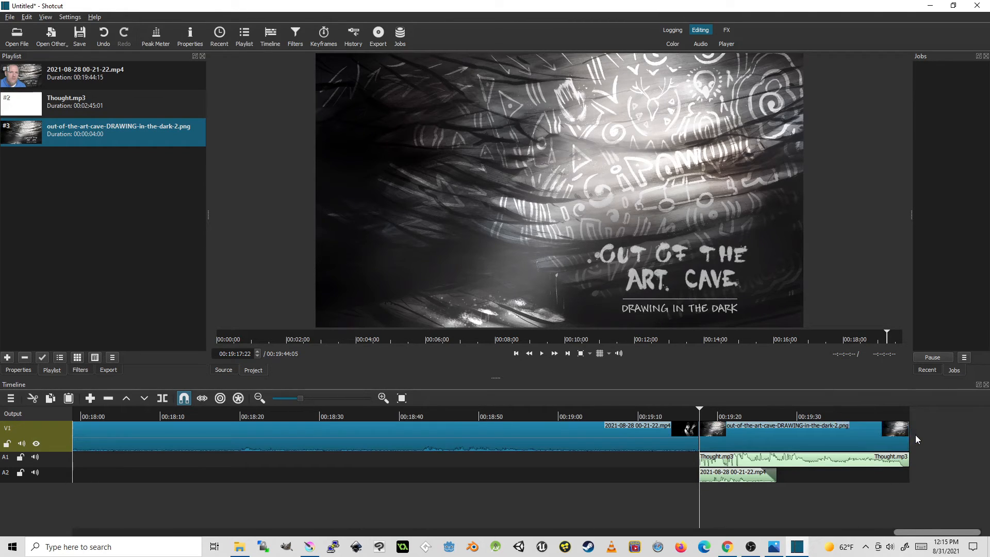
Play the ending from 00:19:16:07 to check how the closing speech and music sound together
left_click(688, 407)
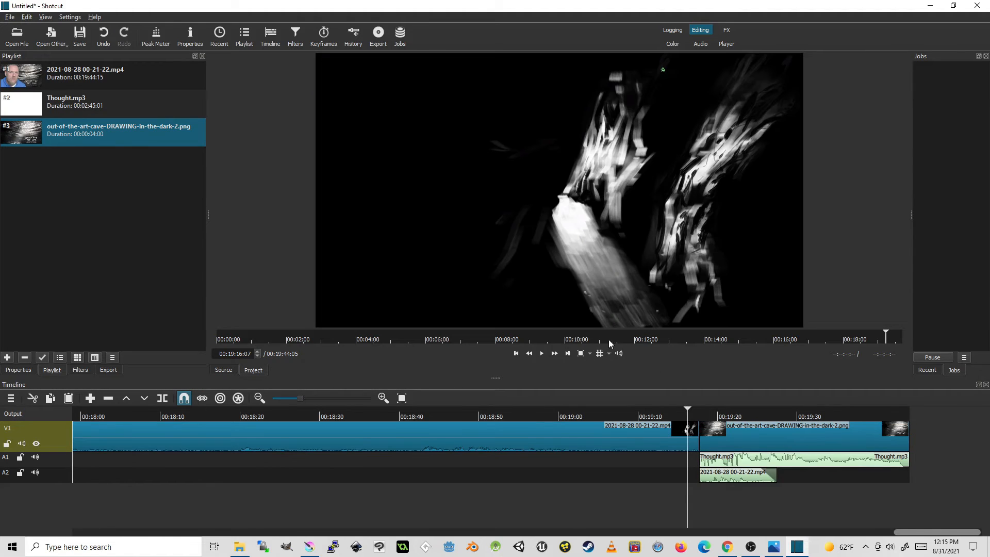
left_click(542, 354)
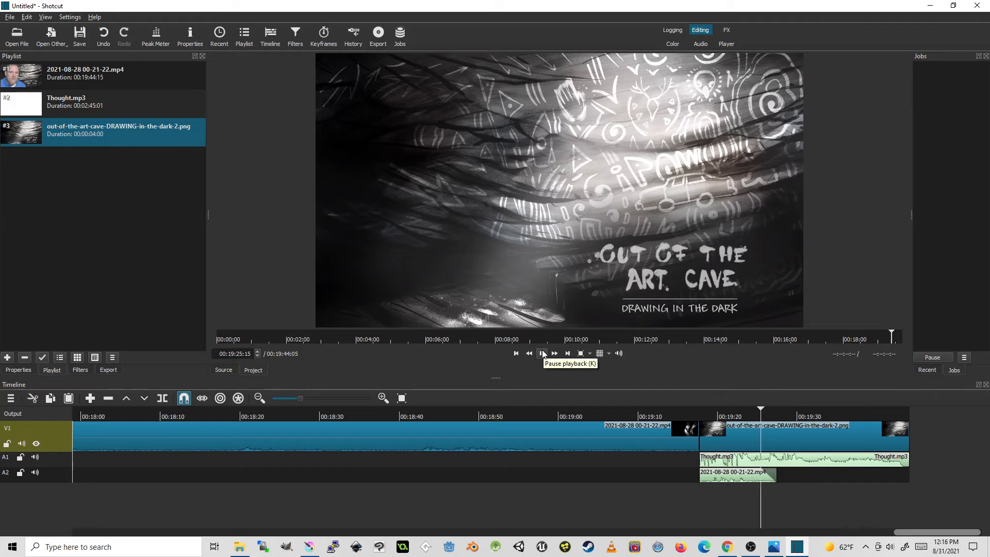
left_click(543, 354)
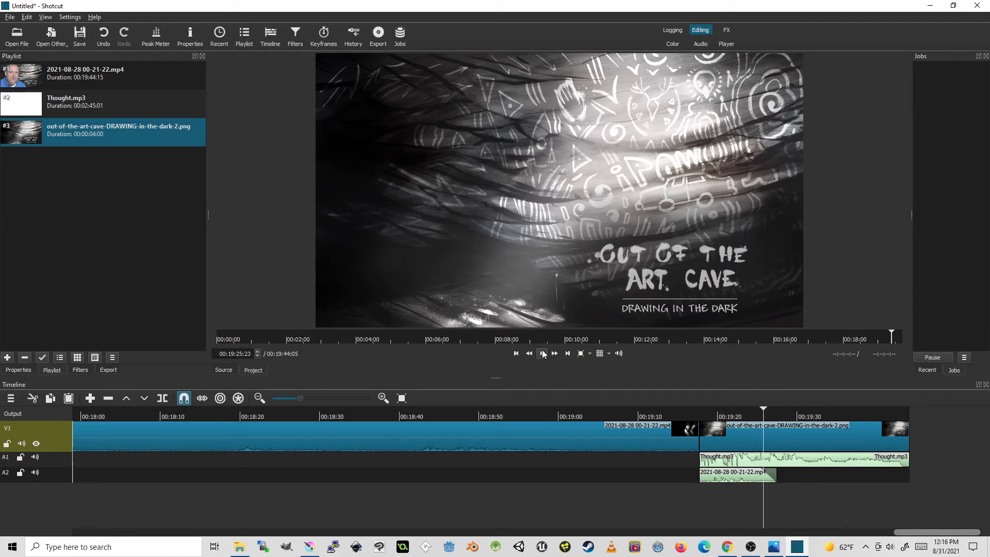
left_click(730, 476)
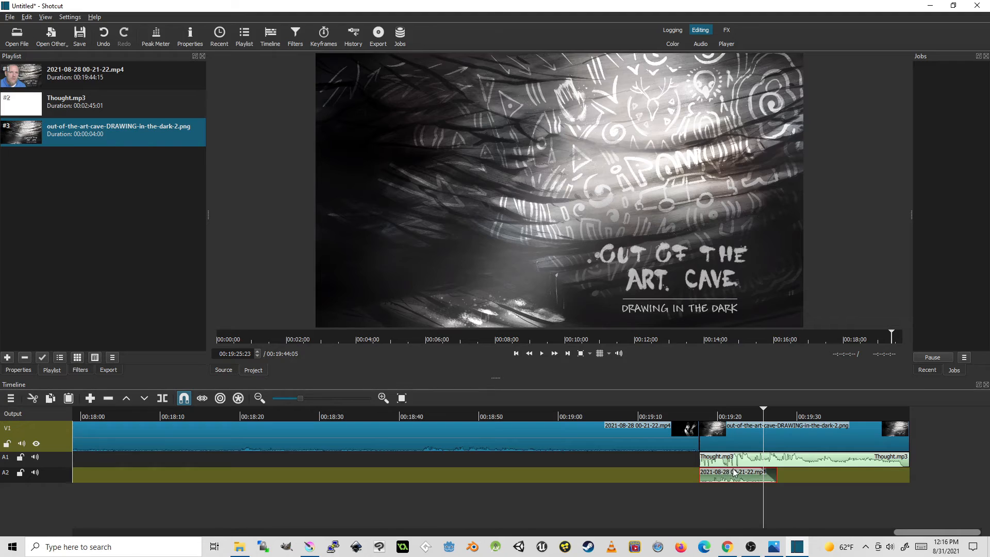
Add a Gain / Volume filter to the Thought.mp3 segment on A1, with the playhead at its start, 00:19:17:22
left_click(776, 457)
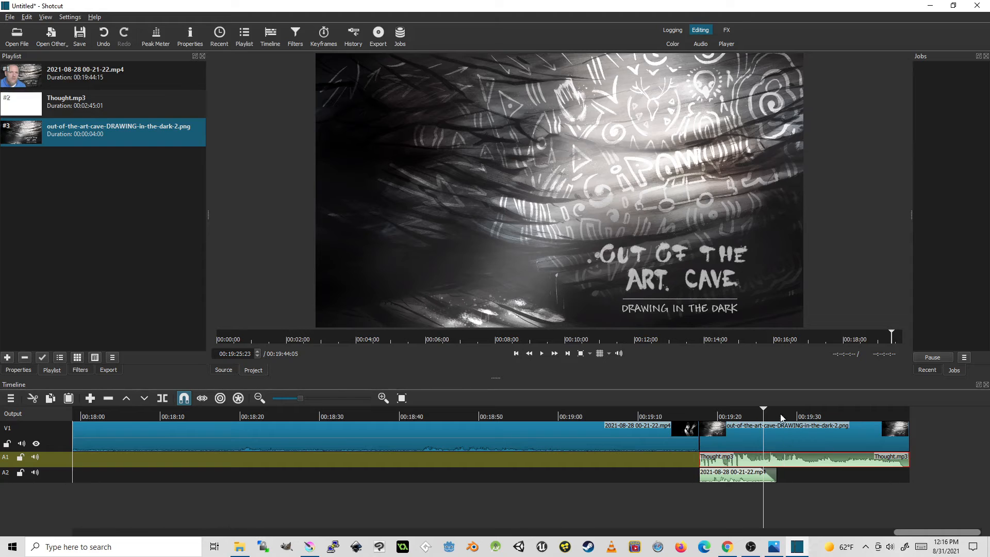
left_click(699, 411)
left_click(80, 369)
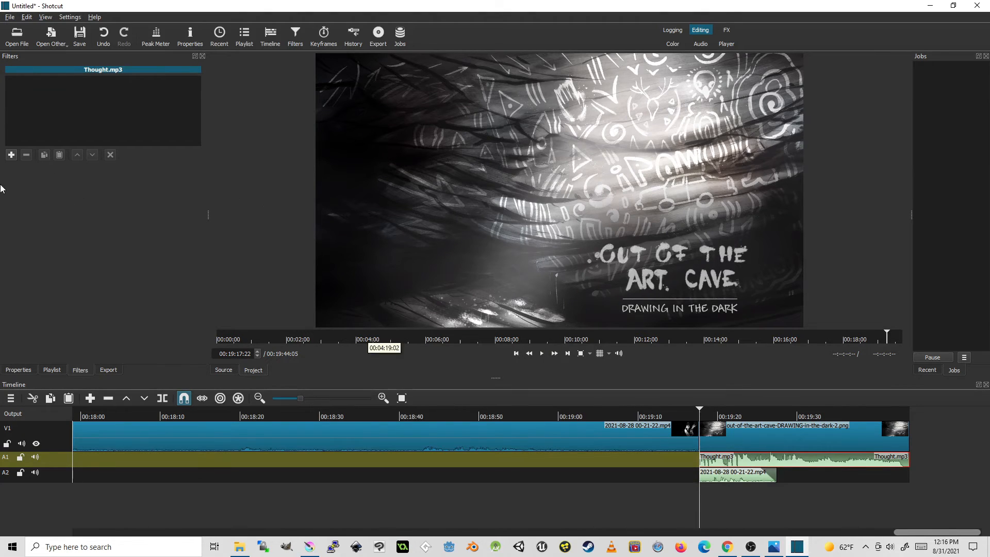
left_click(11, 155)
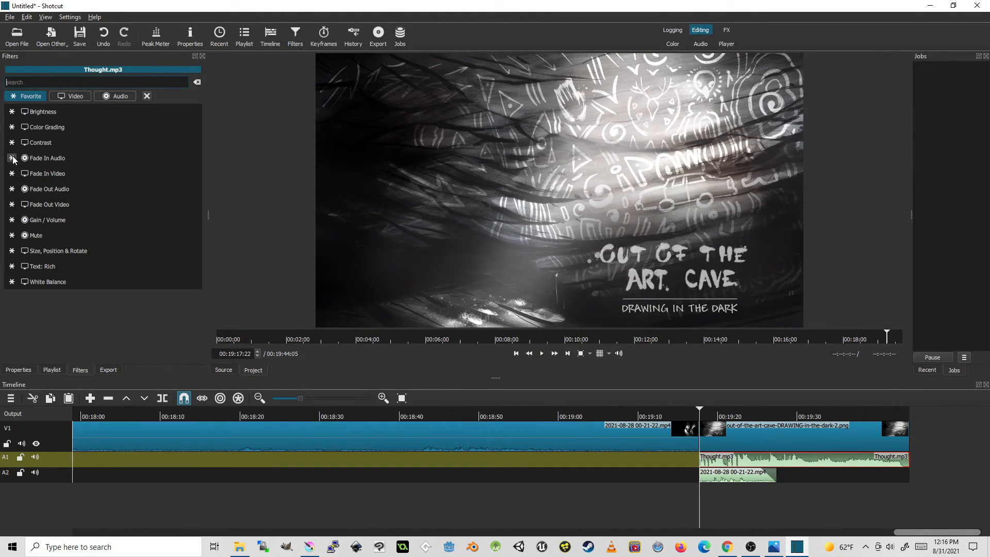
left_click(54, 215)
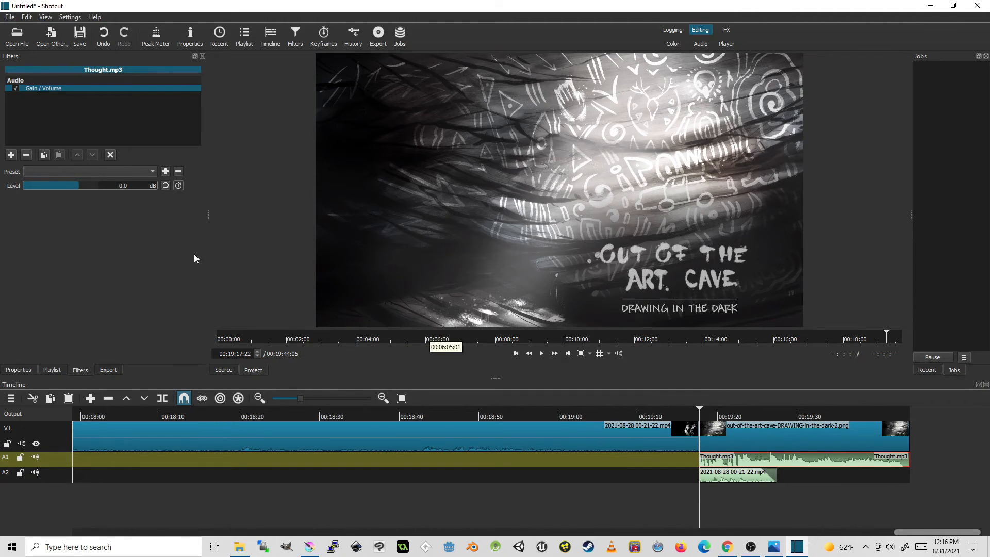
Lower the music's Gain / Volume level to -70.0 dB and enable keyframes for the level
left_click(42, 185)
left_click_drag(40, 186, 14, 181)
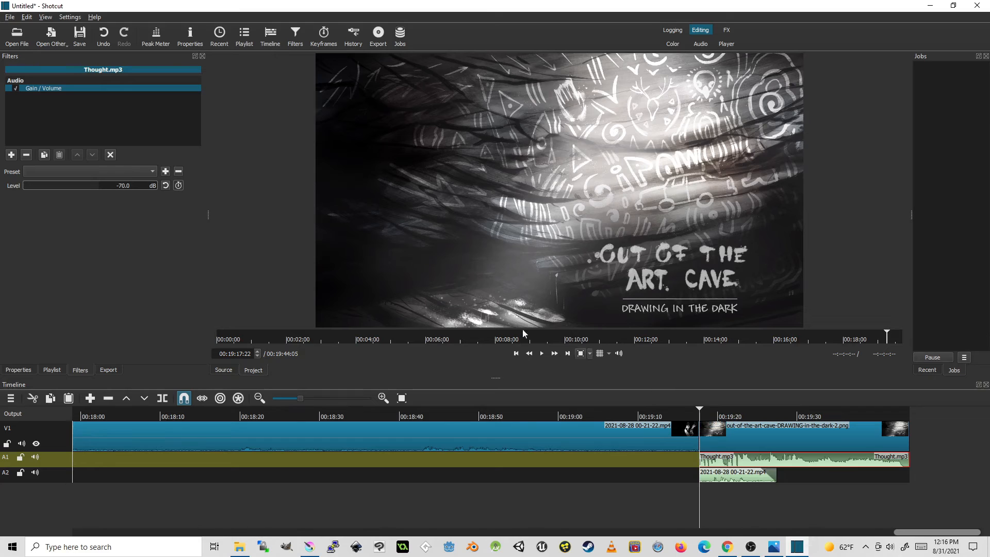
left_click(178, 186)
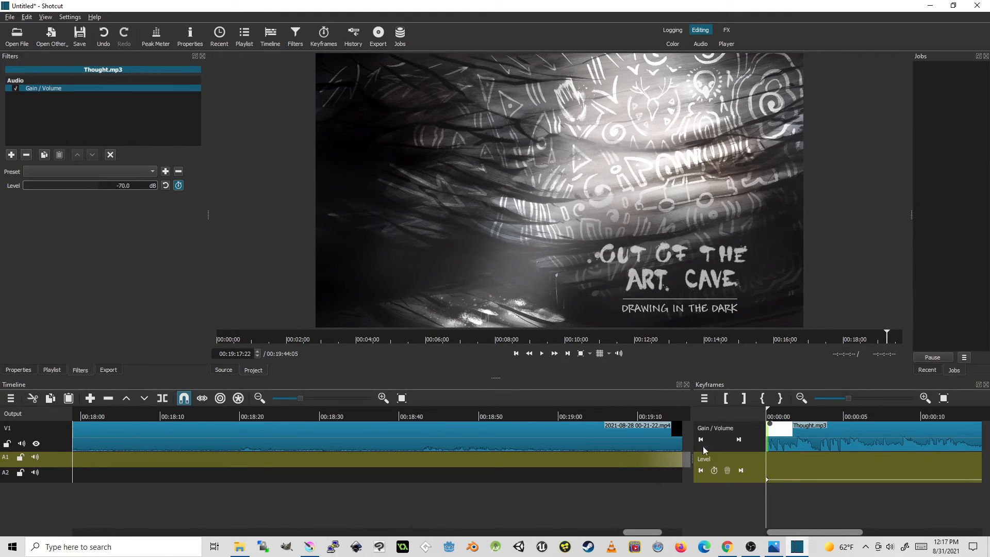
Replace the level keyframing with a first simple keyframe at 00:19:19:08 and return to the start of Thought.mp3
left_click_drag(643, 532, 661, 528)
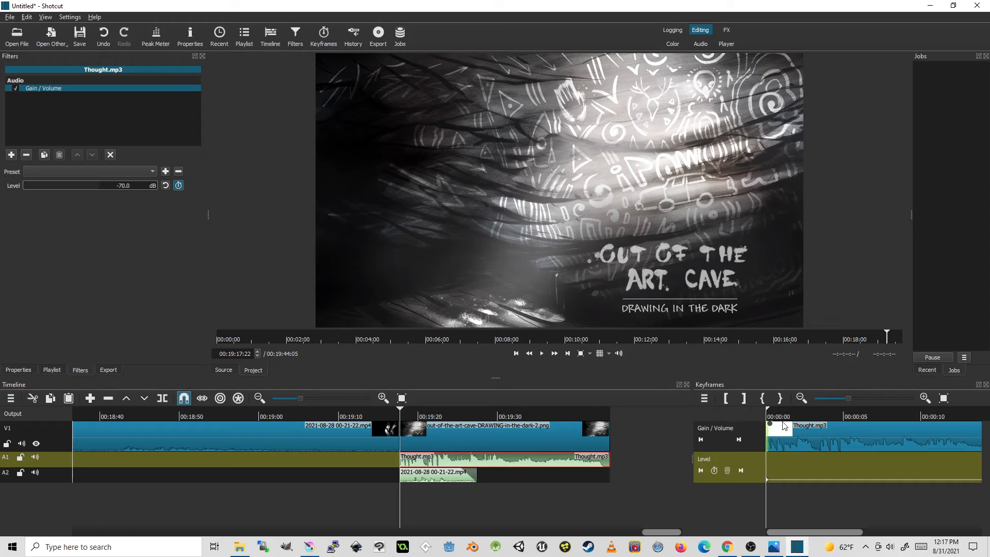
left_click(542, 354)
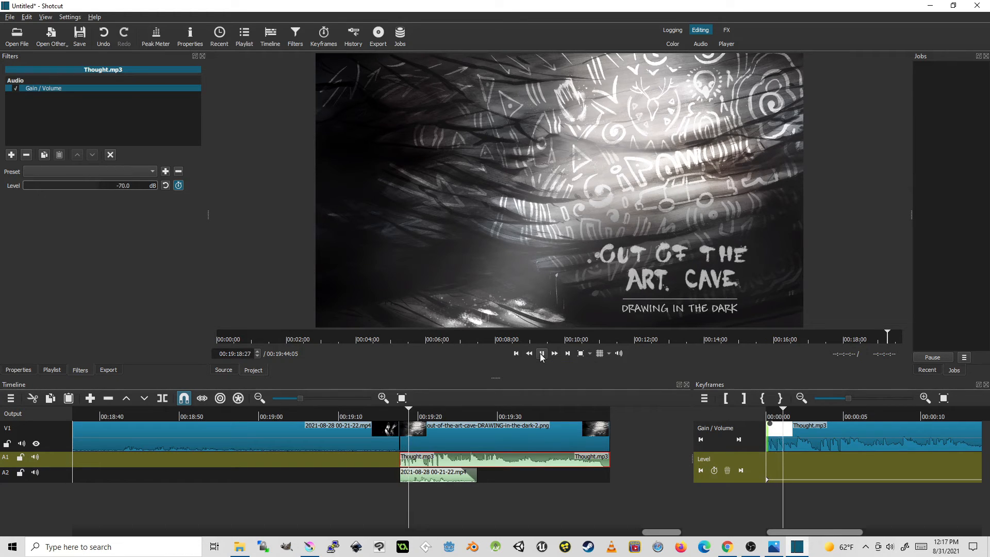
left_click(542, 355)
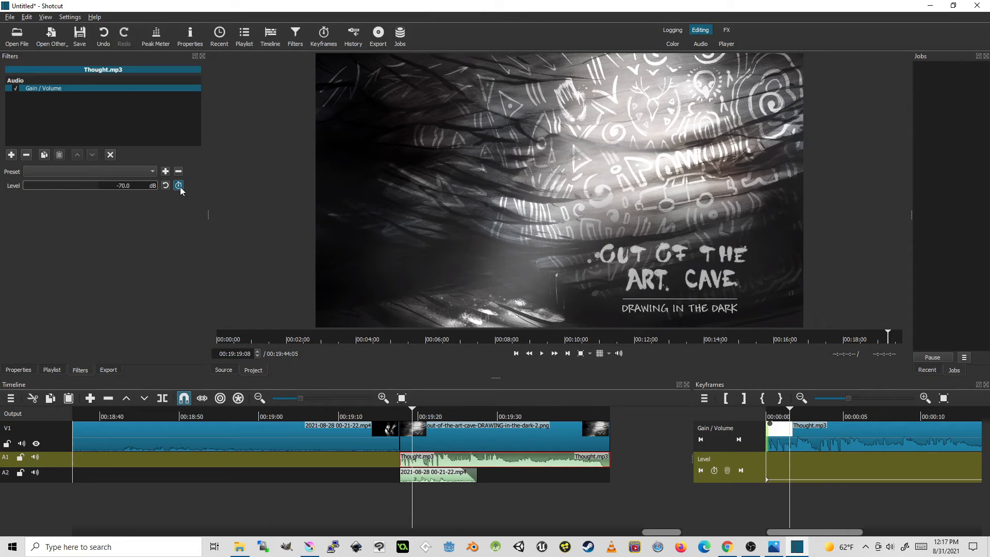
left_click(762, 398)
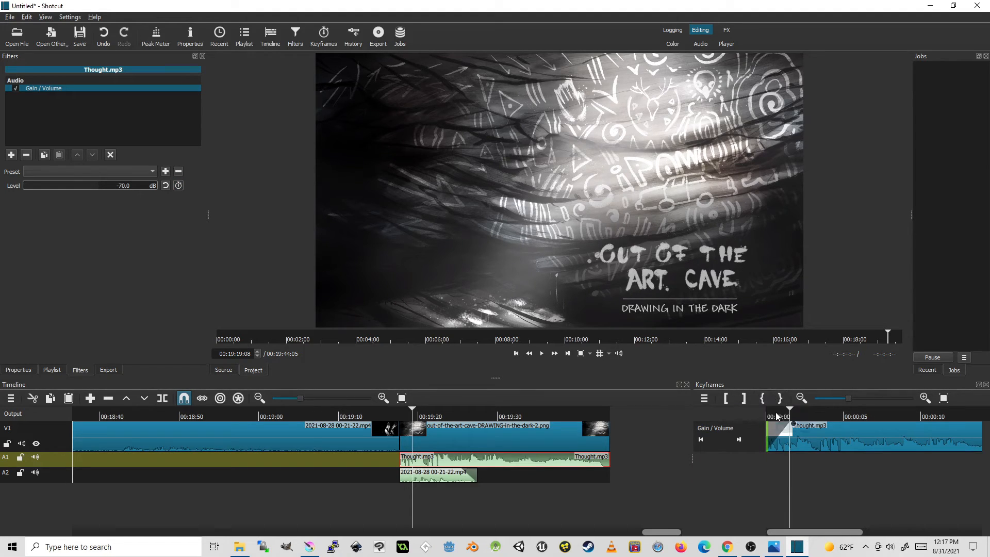
left_click(766, 412)
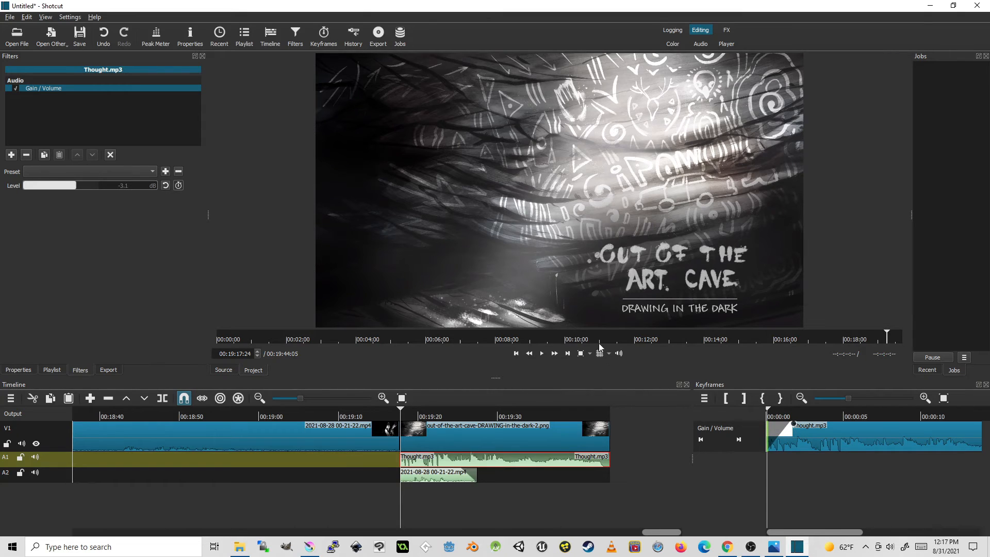
Play the start of Thought.mp3 from 00:19:17:22 to check the fade-in and compare its level at the start and first keyframe
left_click(764, 411)
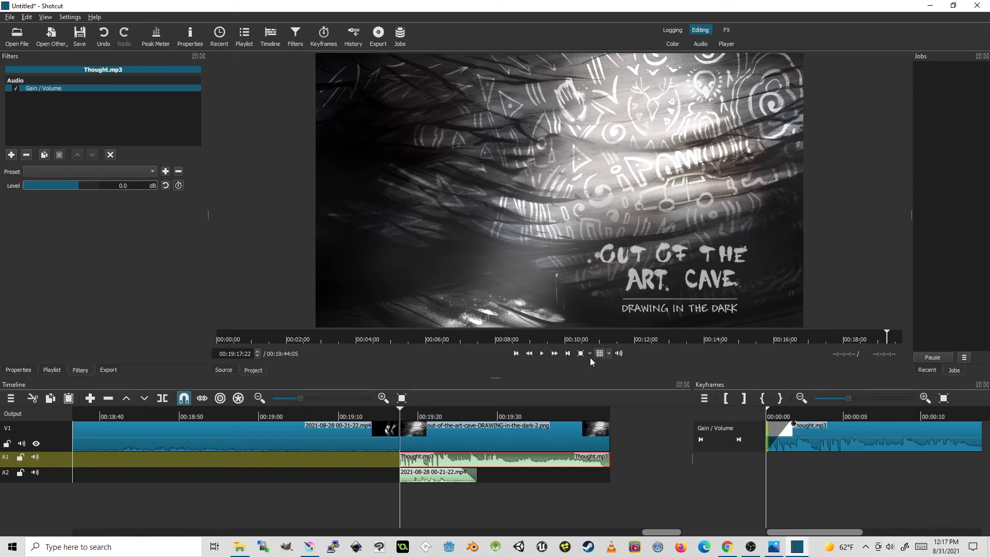
left_click(542, 354)
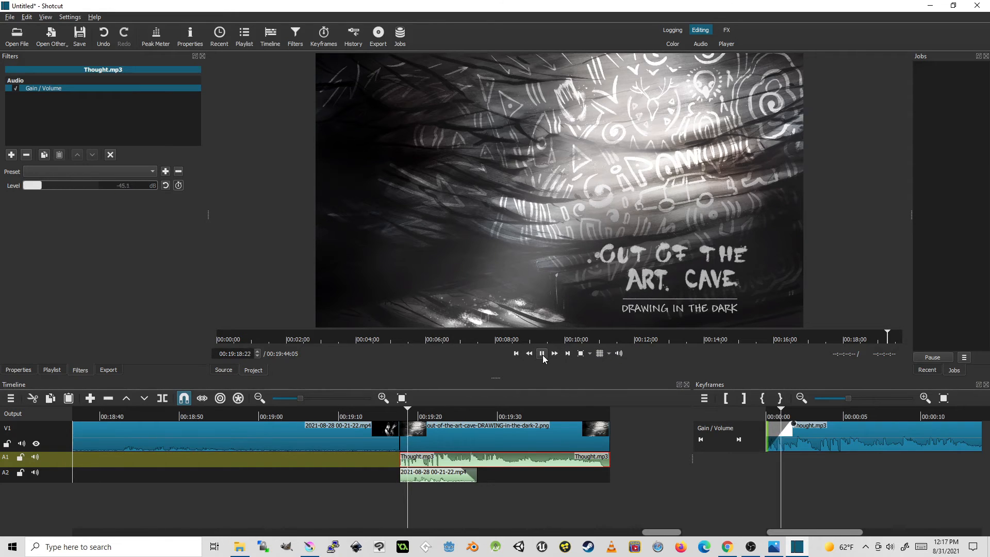
left_click(543, 355)
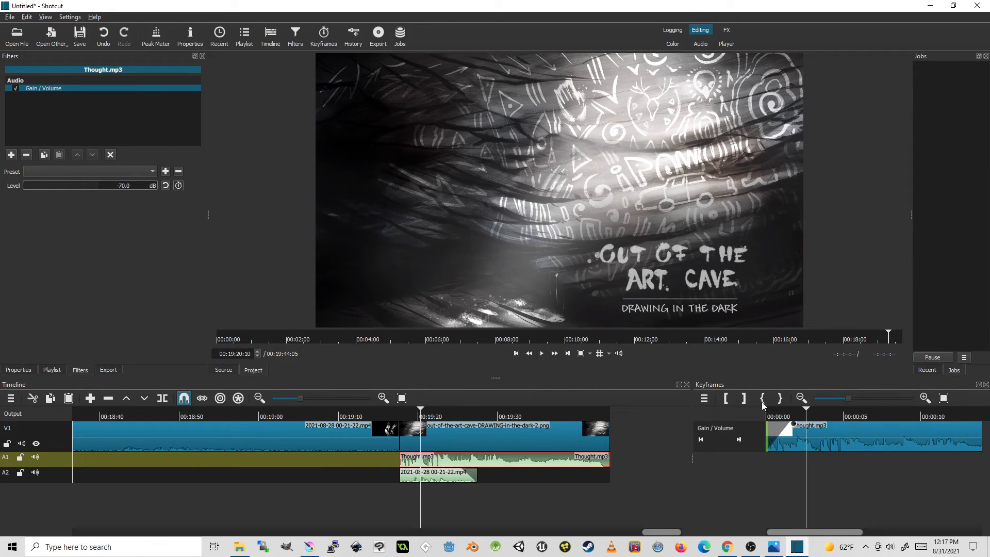
left_click(795, 411)
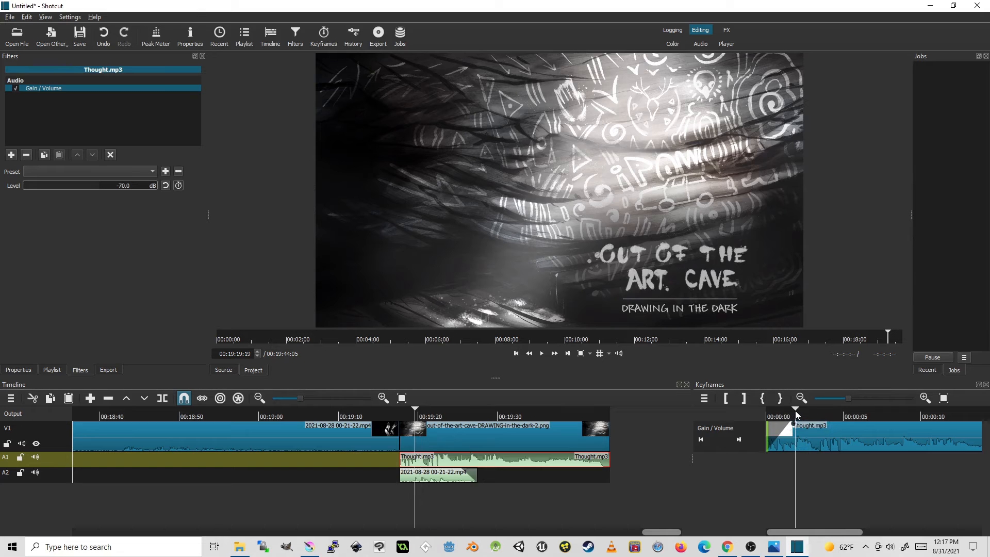
left_click(794, 411)
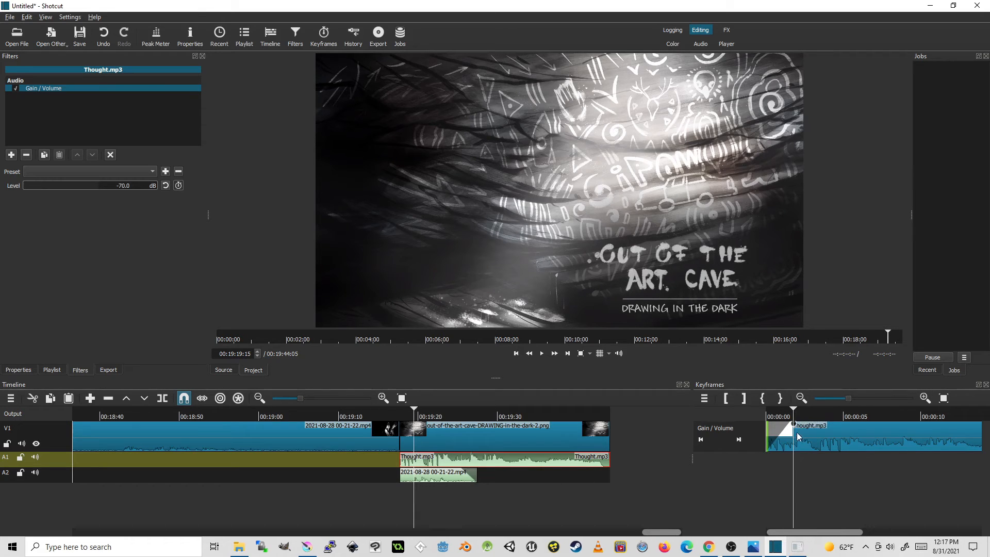
left_click(763, 410)
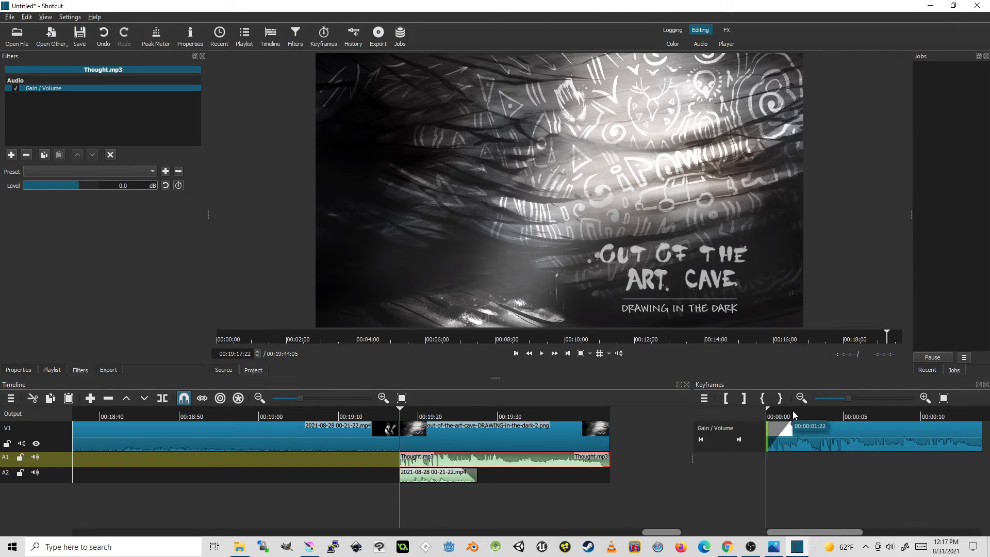
Set the music's Gain / Volume level to -70.0 dB at its start and 10.8 dB at 00:19:19:15
left_click_drag(793, 412, 754, 412)
left_click_drag(72, 185, 1, 189)
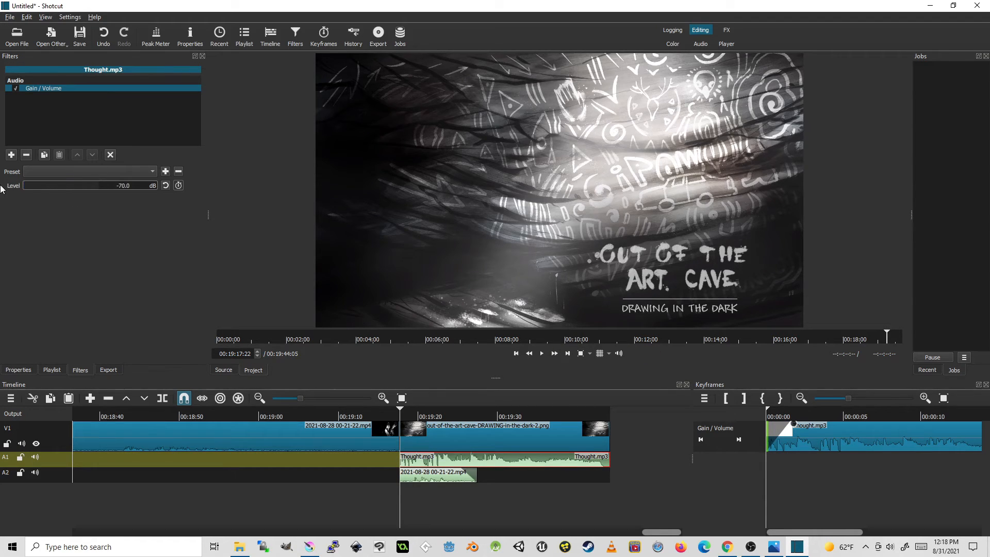
left_click(793, 412)
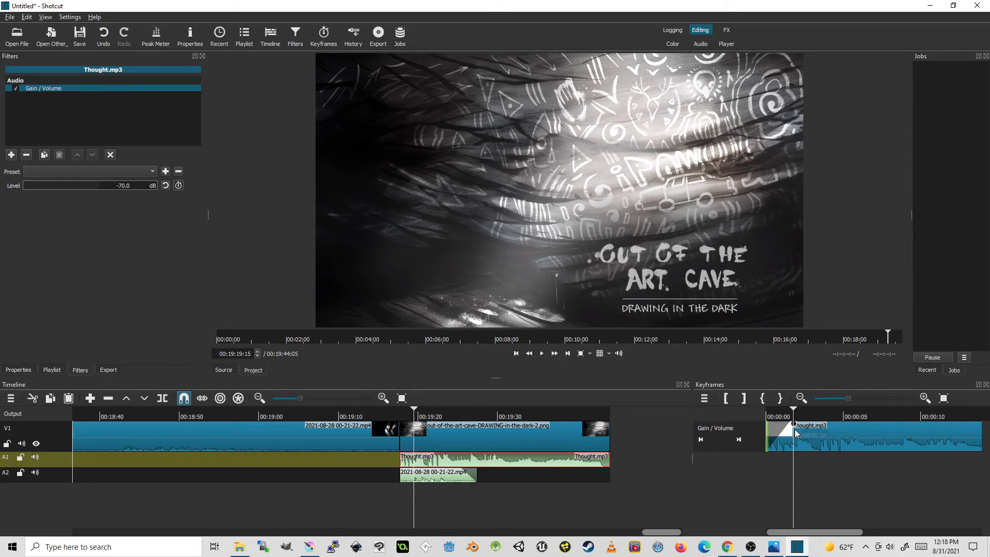
left_click(82, 186)
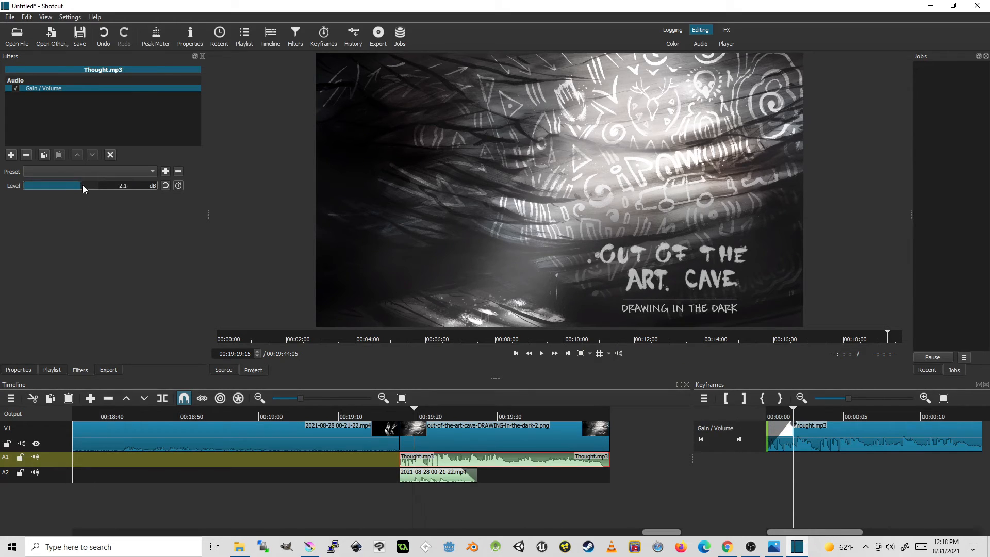
left_click_drag(83, 185, 91, 182)
Lower the music's level after the fade-in to -10.5 dB and play the ending to check it against the speech
left_click_drag(406, 413, 395, 415)
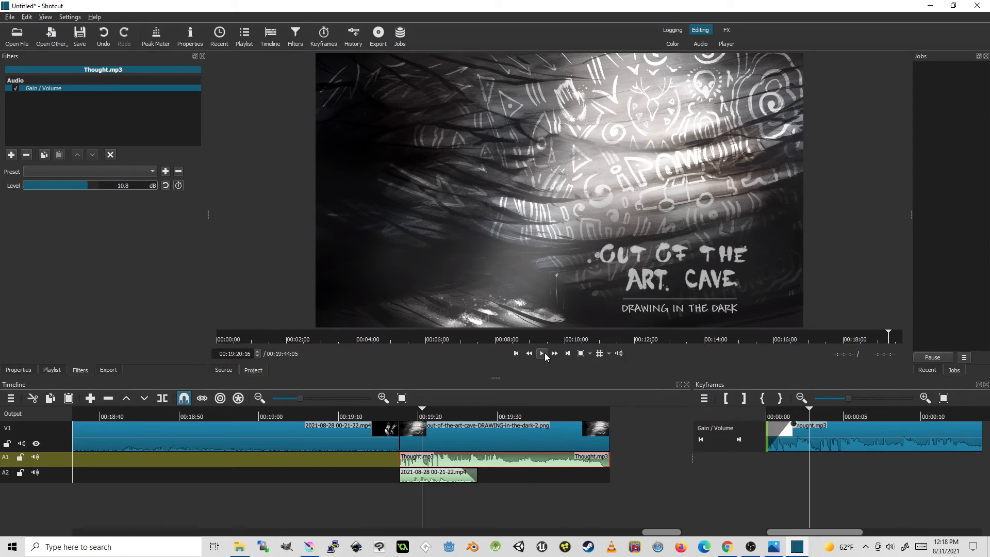
left_click(544, 352)
mouse_move(71, 186)
left_mouse_down()
mouse_move(62, 187)
mouse_move(81, 183)
mouse_move(70, 183)
left_mouse_up()
left_click(787, 413)
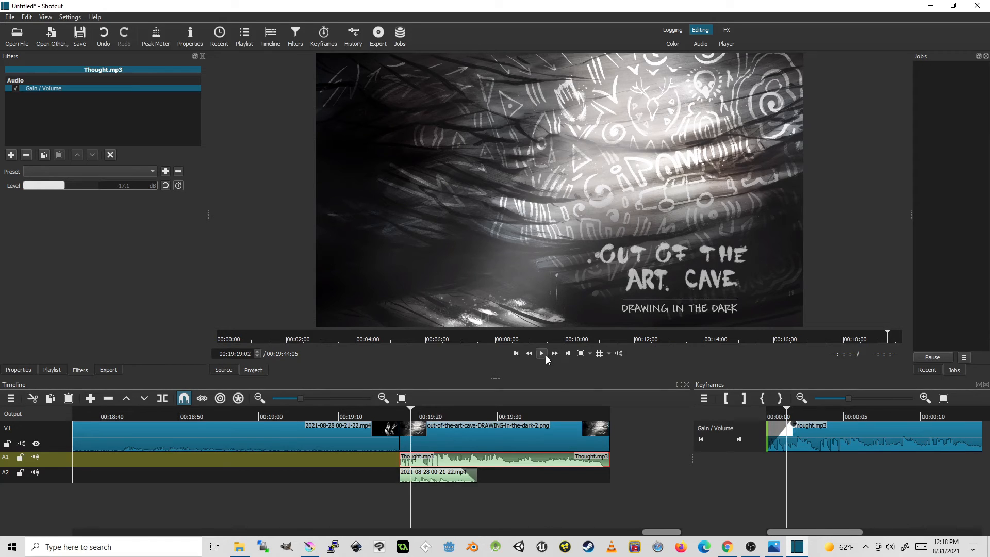
left_click(543, 354)
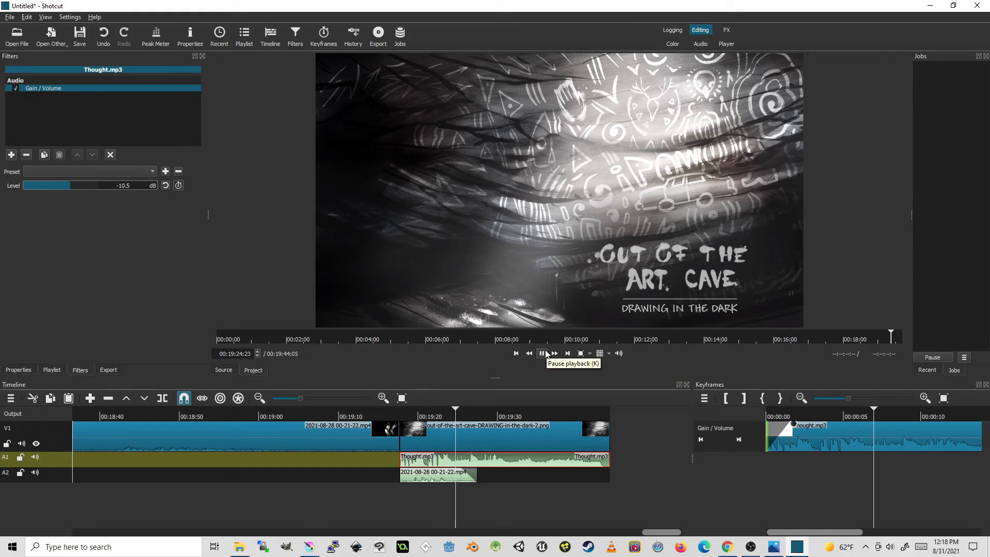
left_click(546, 354)
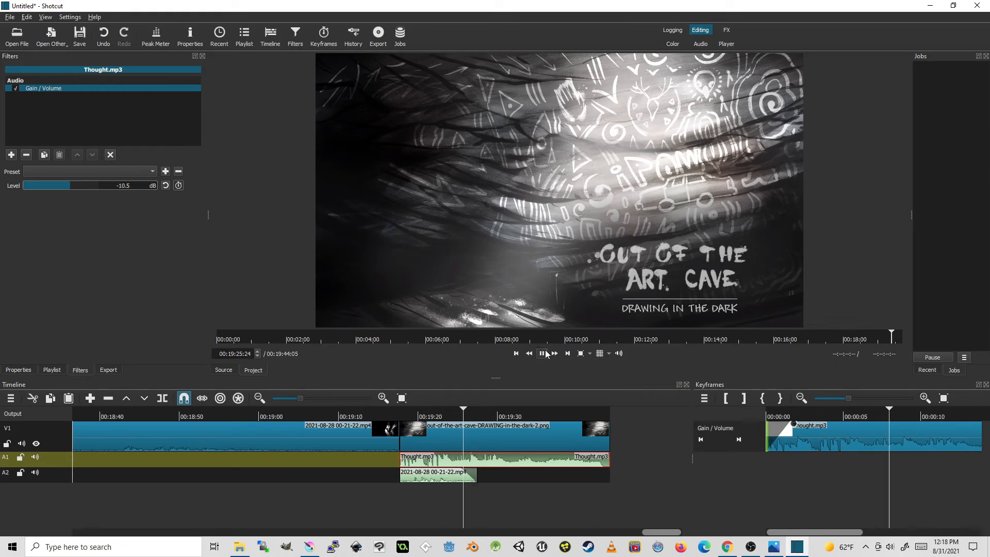
Enable keyframes for the music level at 00:19:24:17 and replace them with a second simple keyframe at 00:19:25:14
left_click(871, 414)
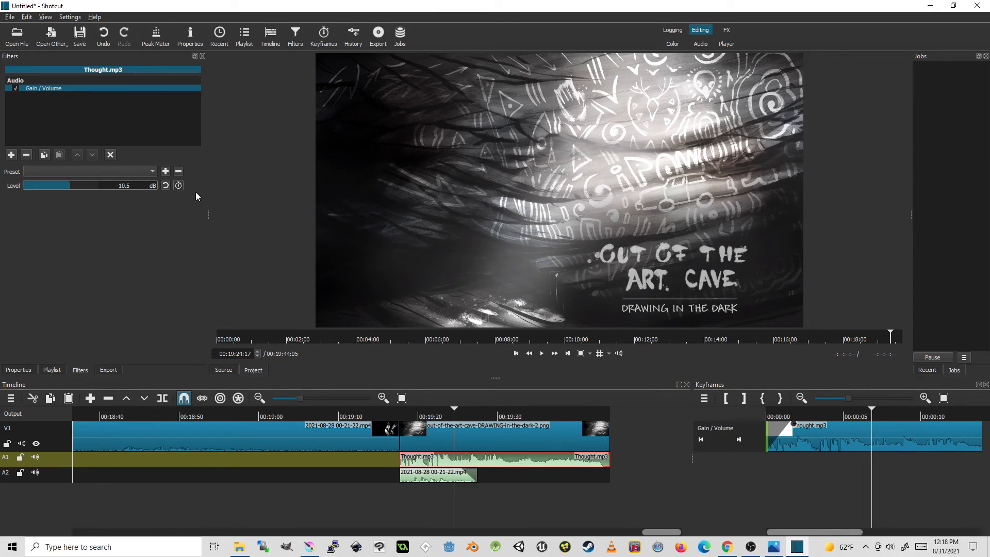
left_click(179, 187)
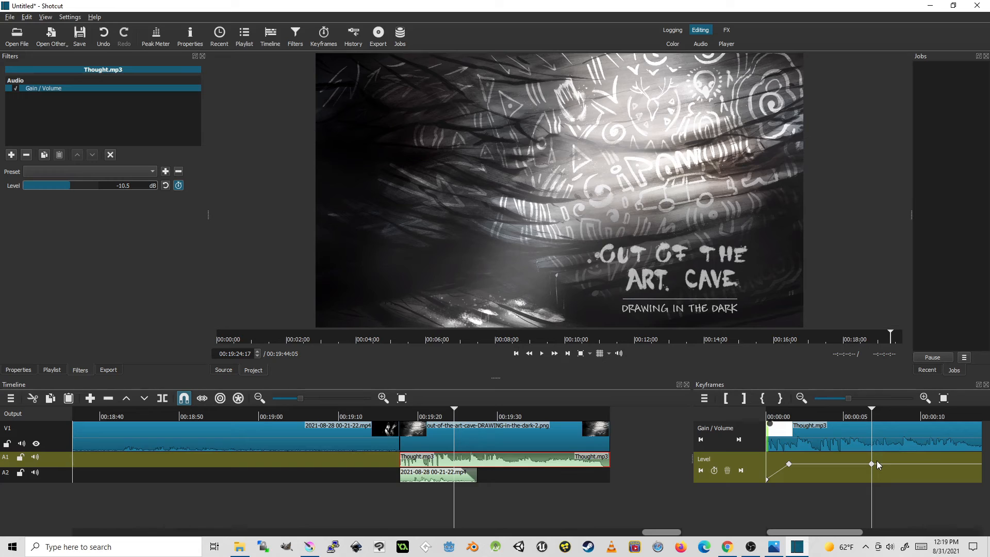
left_click(882, 416)
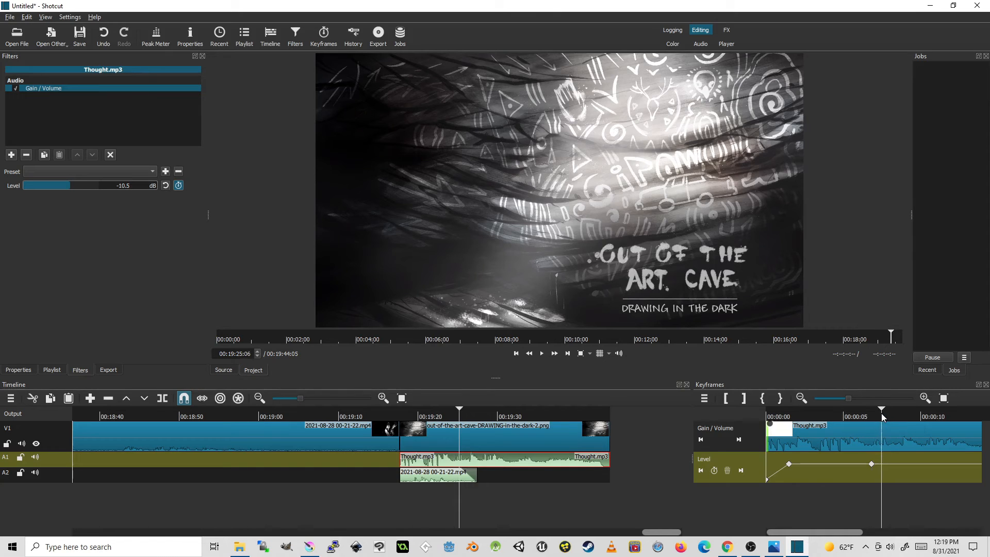
left_click(886, 414)
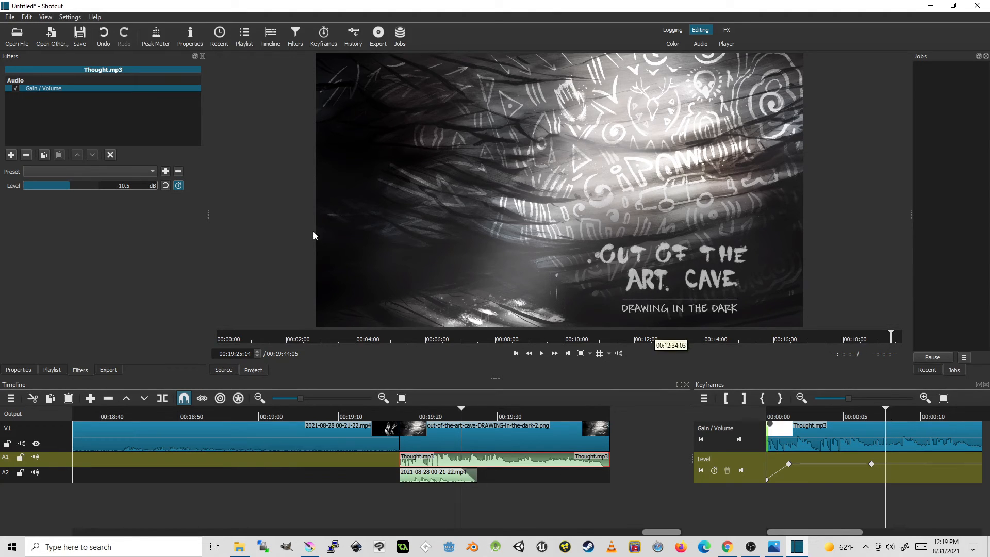
left_click(178, 185)
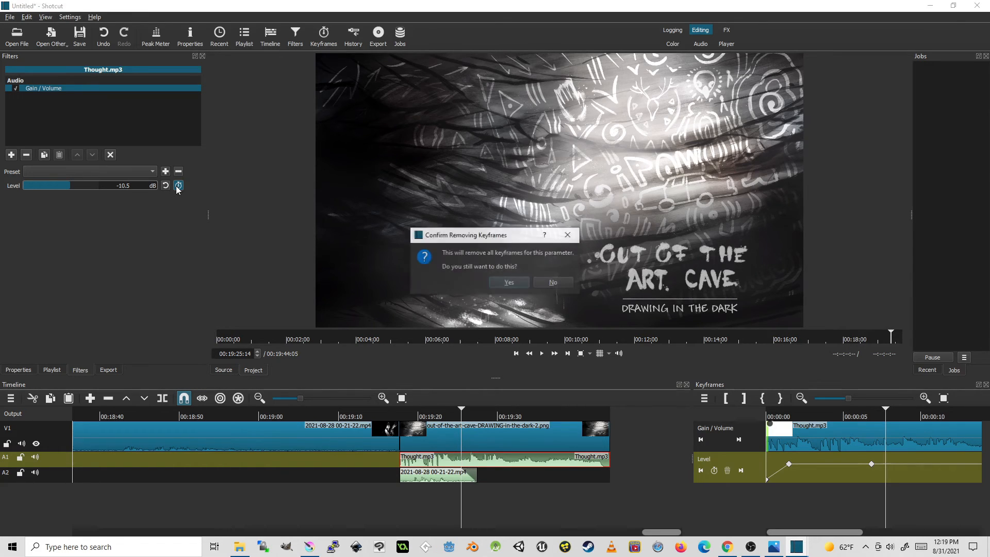
left_click(568, 235)
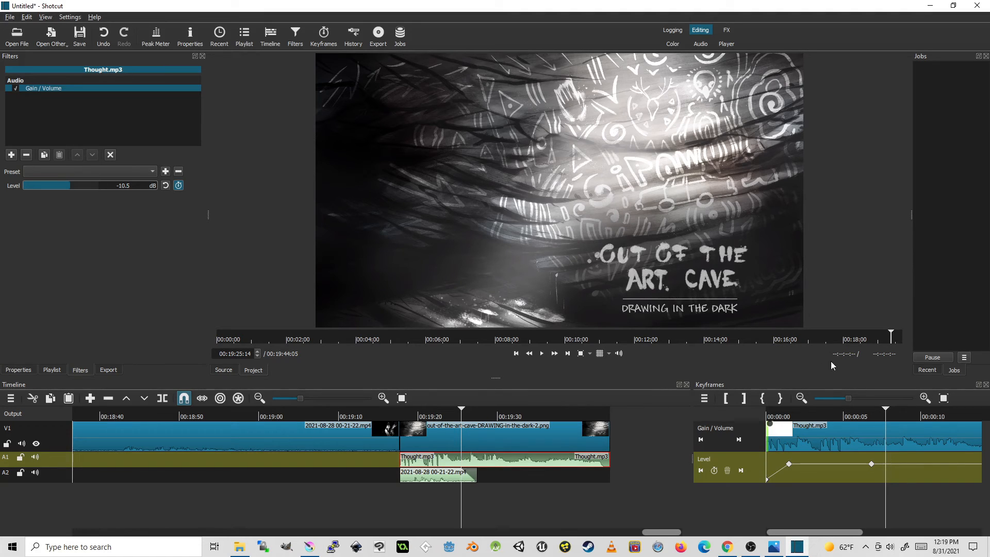
left_click(779, 400)
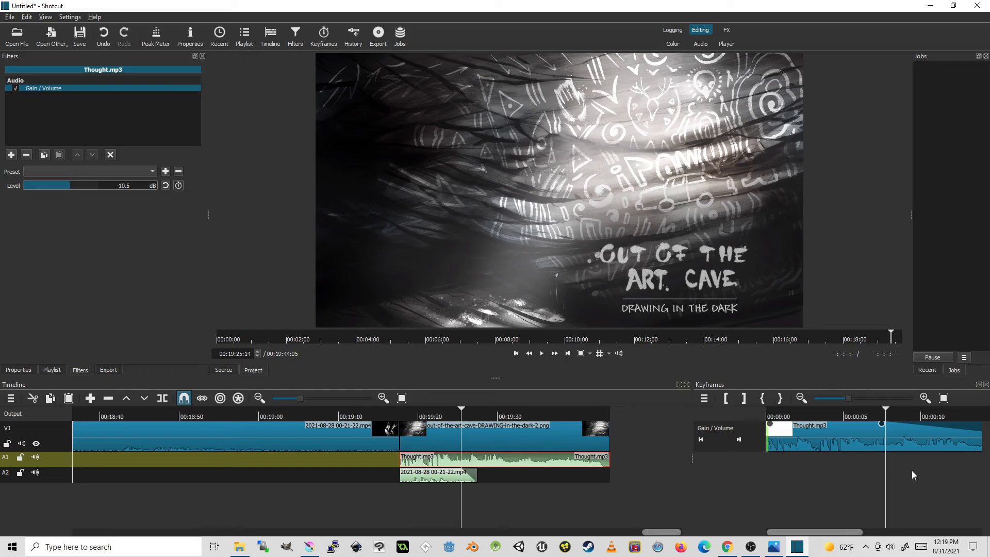
Remove Thought.mp3 from A1, undo the removal and select the clip again
key("Delete")
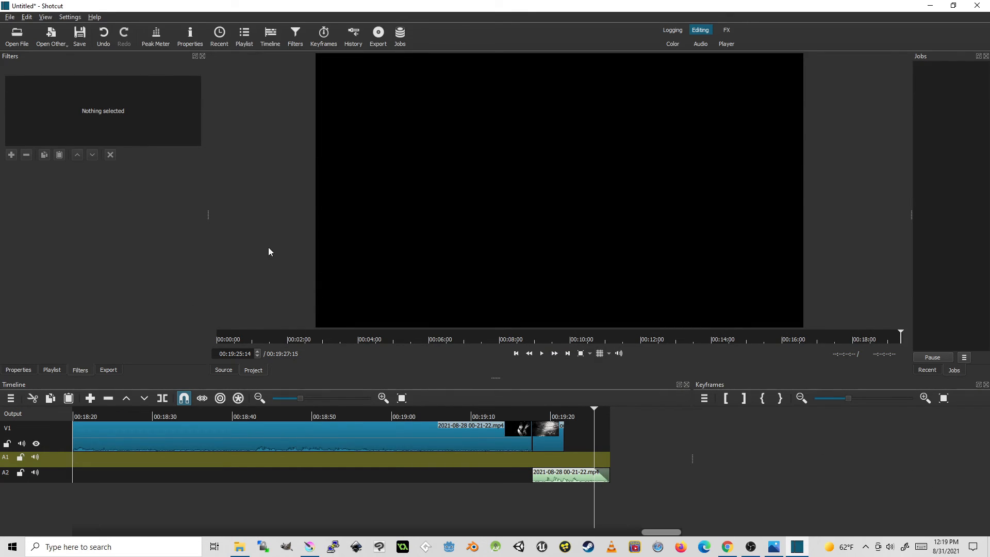
key("ctrl+z")
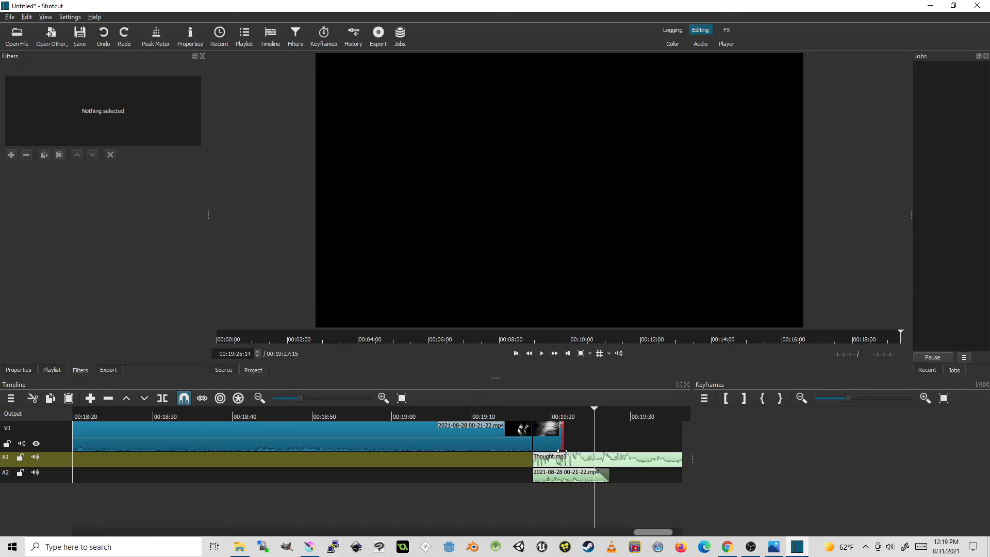
left_click(608, 460)
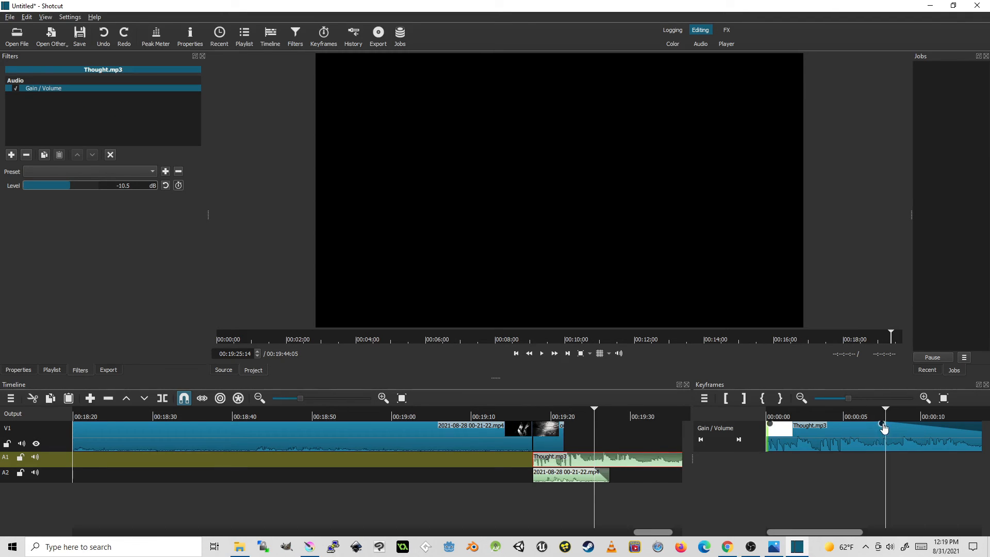
Play the music from 00:19:18:01 and examine the Gain / Volume filter's fade-out through to the clip's end
left_click(866, 412)
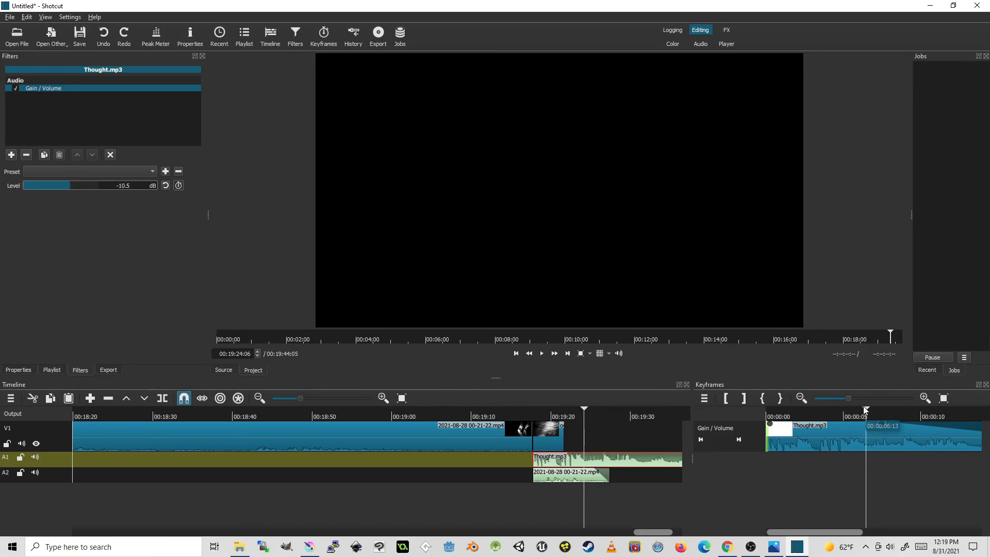
left_click_drag(841, 413, 732, 410)
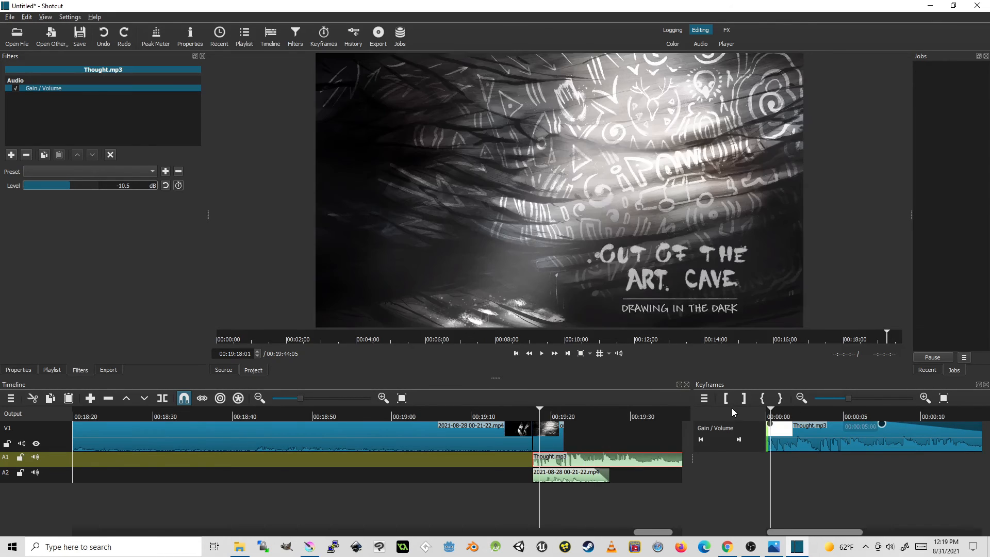
left_click(542, 353)
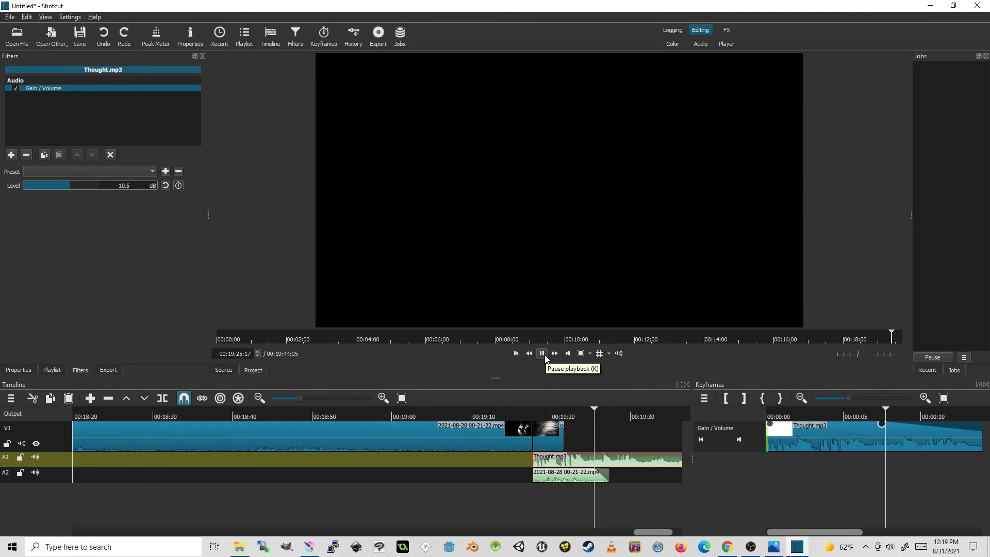
left_click(543, 354)
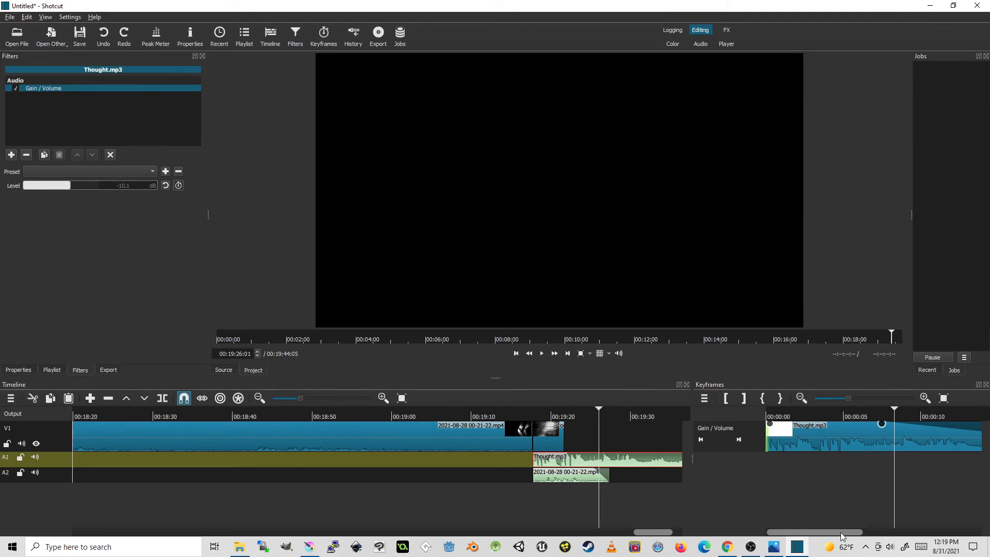
left_click_drag(841, 530, 987, 512)
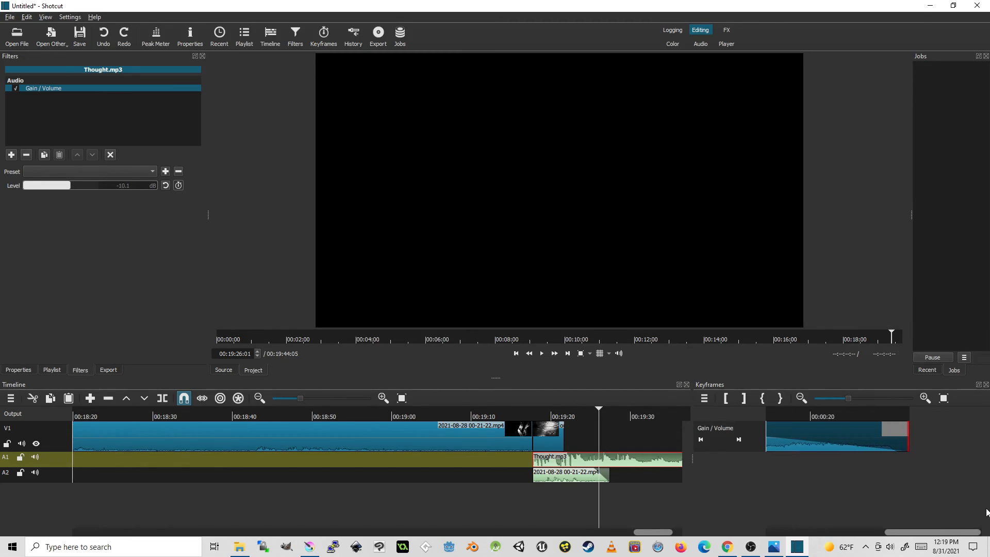
left_click_drag(869, 417, 754, 426)
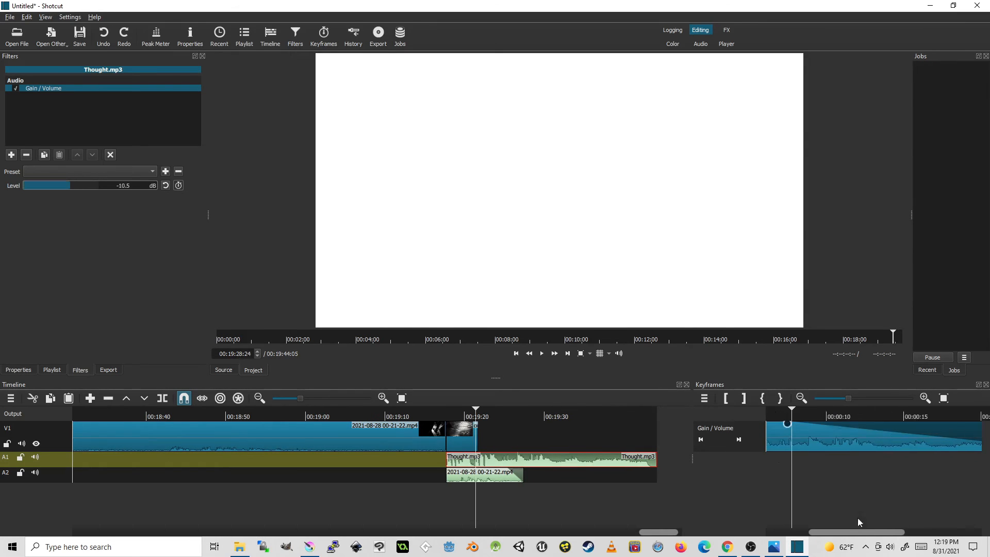
Enable keyframes for the music level at 00:19:25:27 and raise the level there to 0.2 dB
left_click(893, 413)
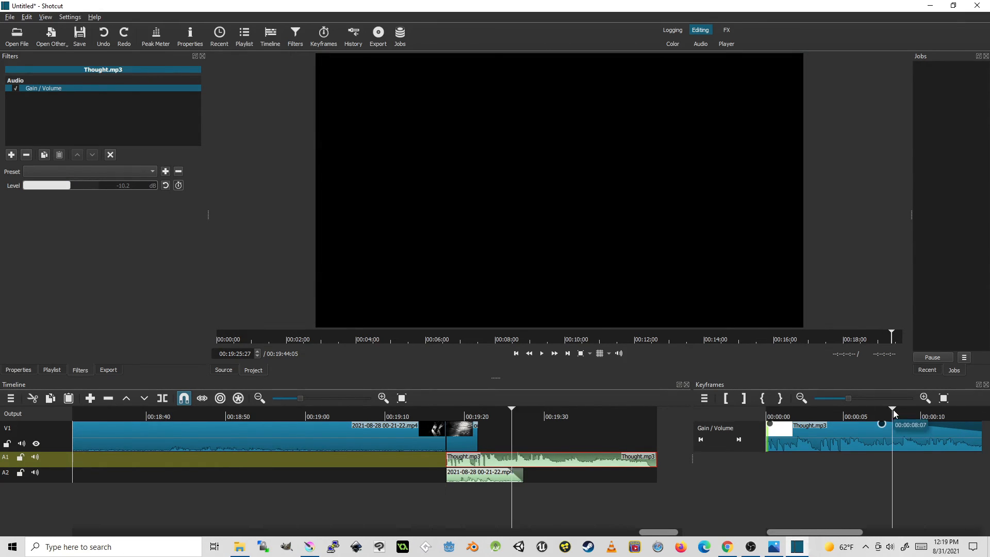
left_click(179, 186)
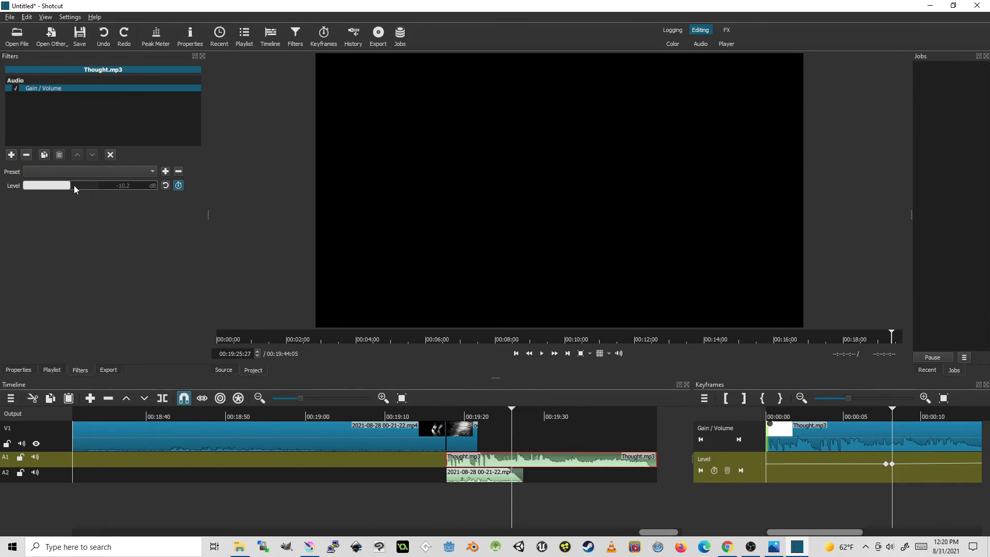
left_click(888, 413)
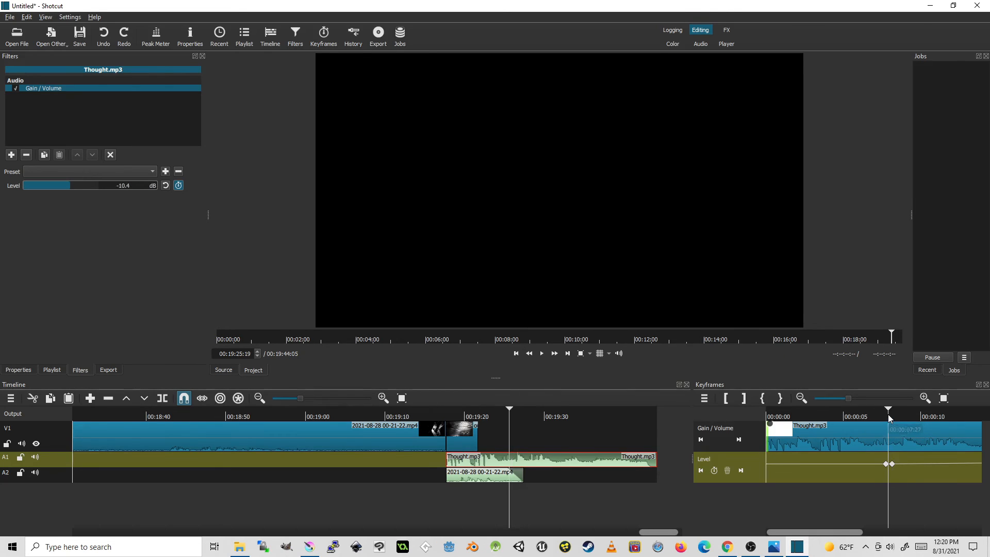
left_click(892, 408)
left_click(893, 409)
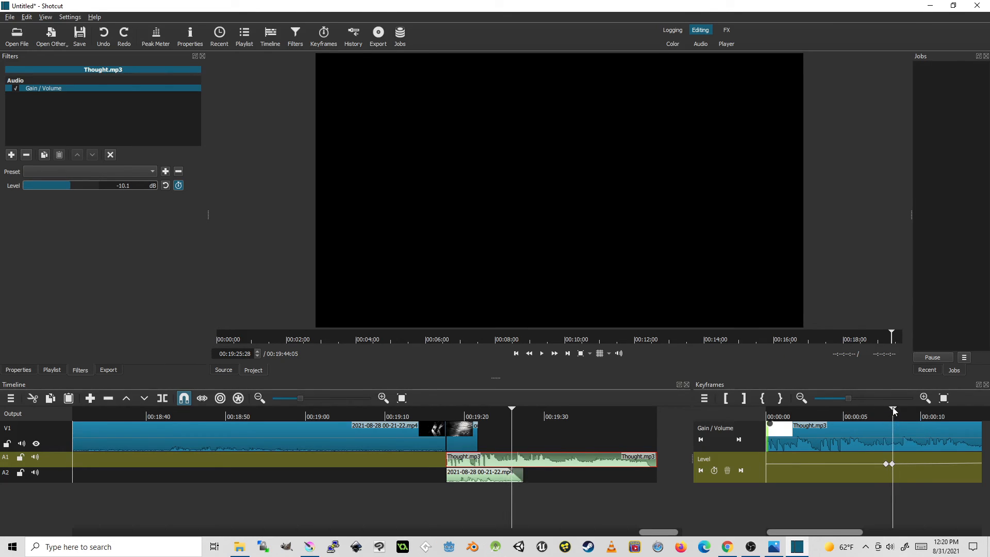
left_click(893, 408)
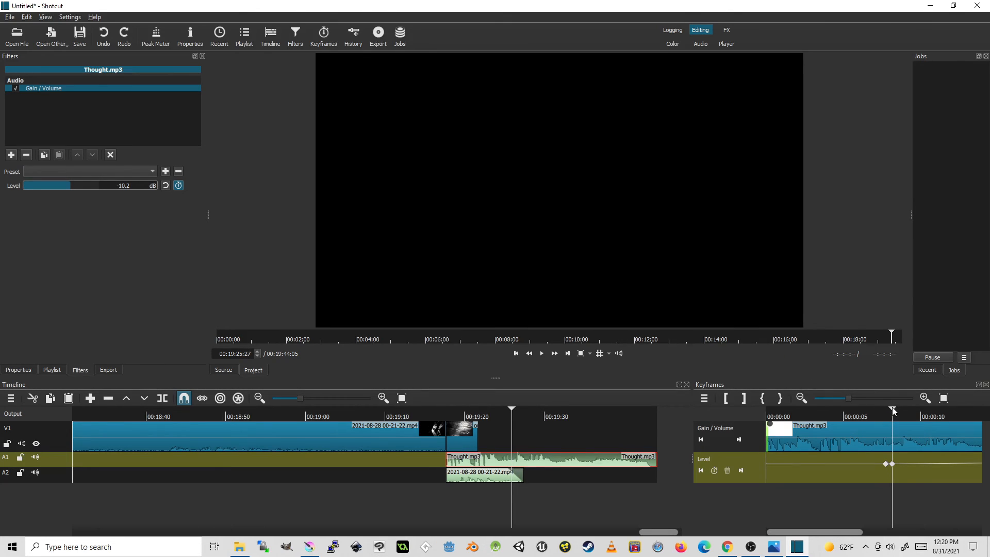
left_click(81, 185)
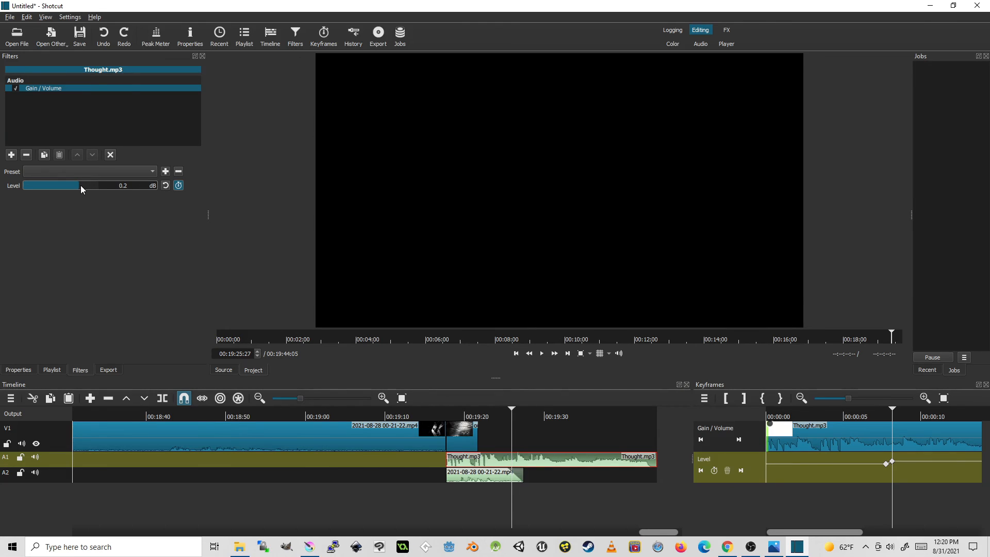
Set the music's Gain / Volume level at the 00:19:25:27 keyframe to 0 dB
left_click_drag(80, 185, 78, 186)
left_click(82, 185)
left_click_drag(133, 187, 111, 187)
type("0")
Play the music across its level keyframes from 00:19:25:04, and again from just before the clip starts, to check the volume change
left_click(880, 416)
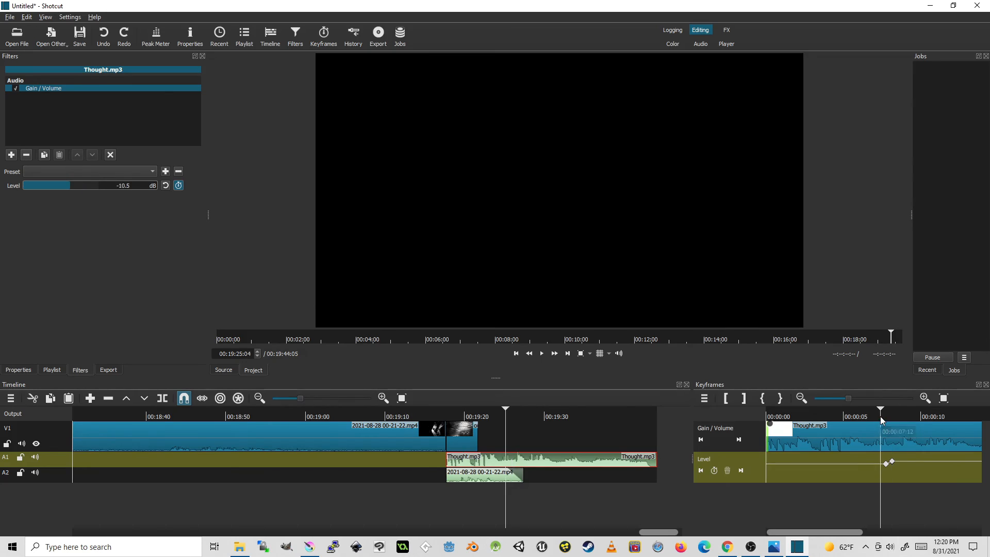
left_click(541, 357)
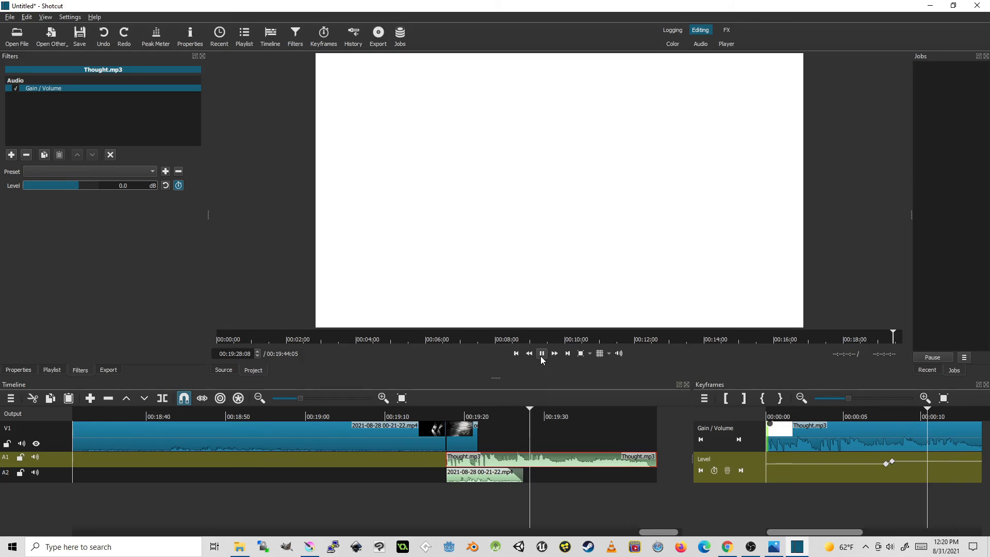
left_click(542, 353)
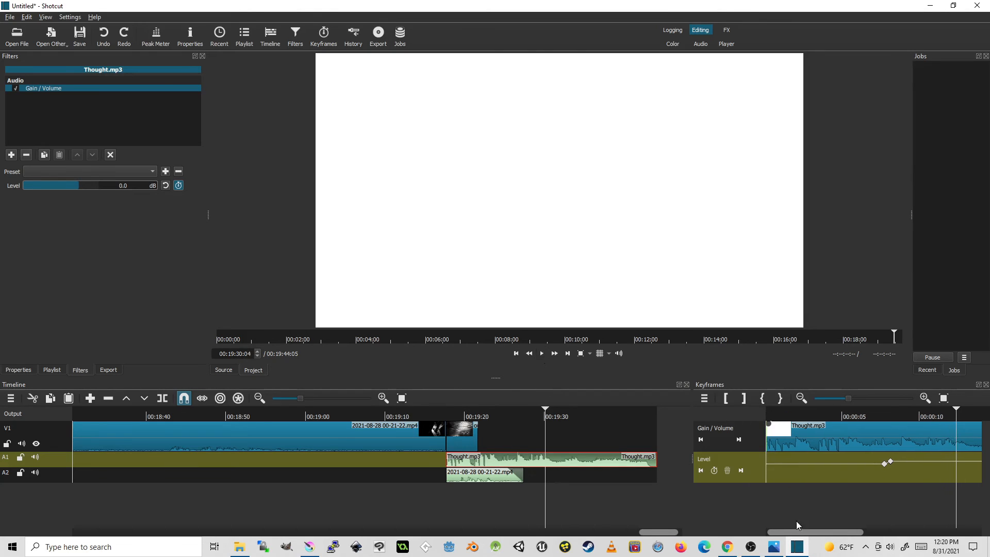
left_click_drag(794, 532, 742, 512)
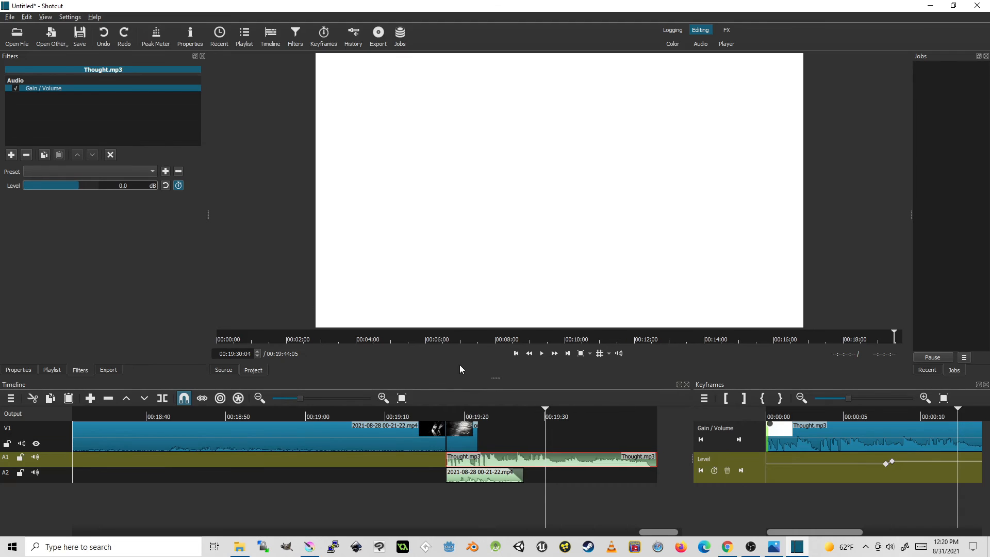
left_click(438, 415)
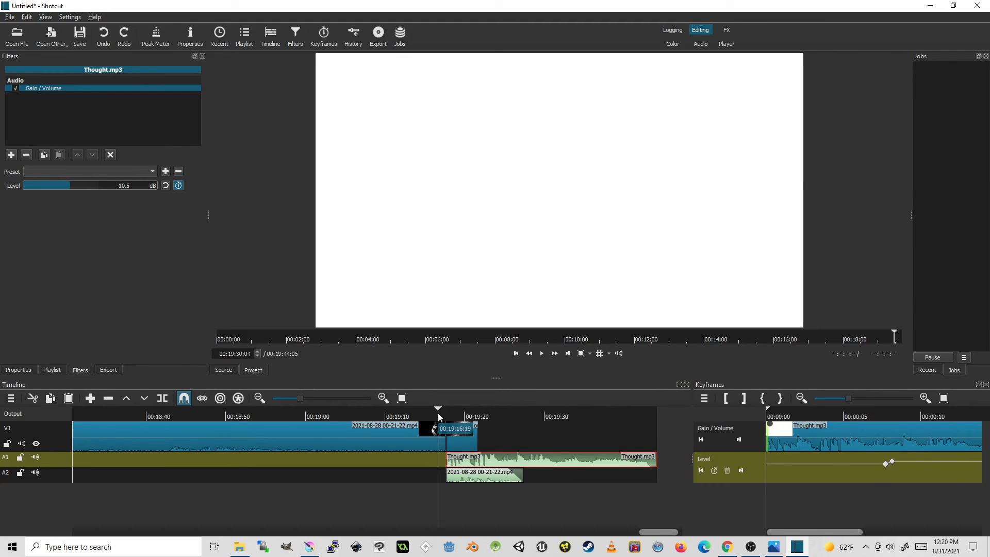
left_click(542, 354)
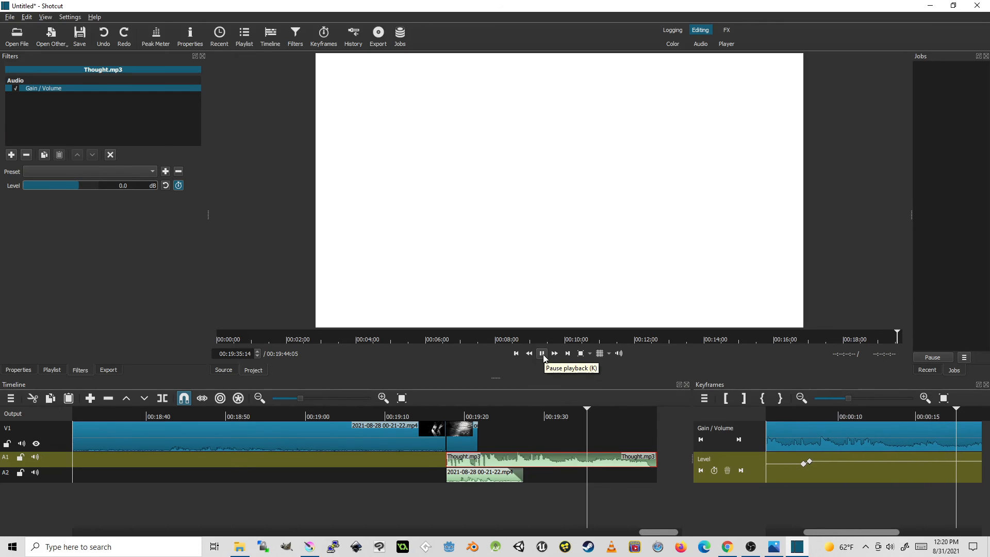
left_click(542, 355)
left_click_drag(837, 538, 797, 537)
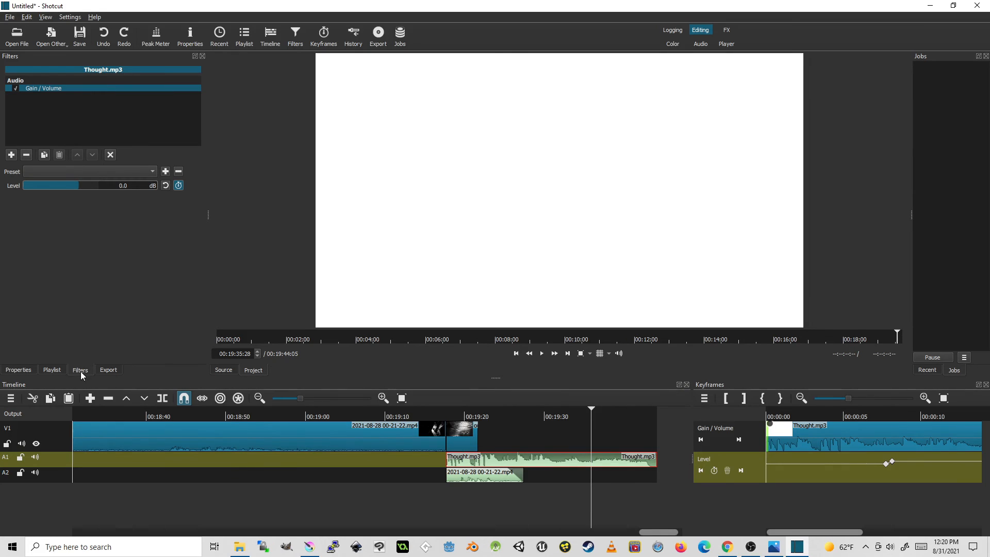
Add a Fade In Audio filter to Thought.mp3 and play the ending from just before the clip
left_click(10, 154)
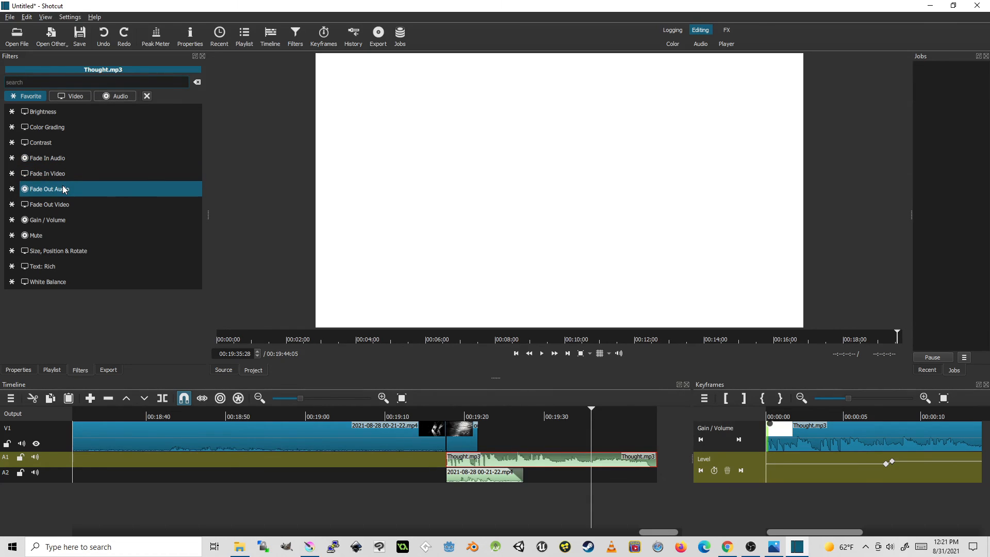
left_click(64, 159)
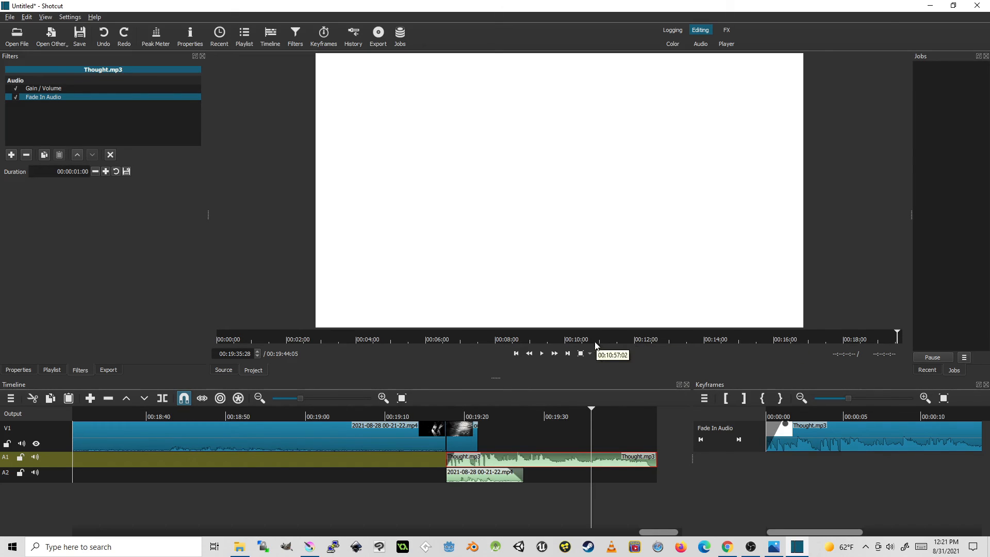
left_click(435, 413)
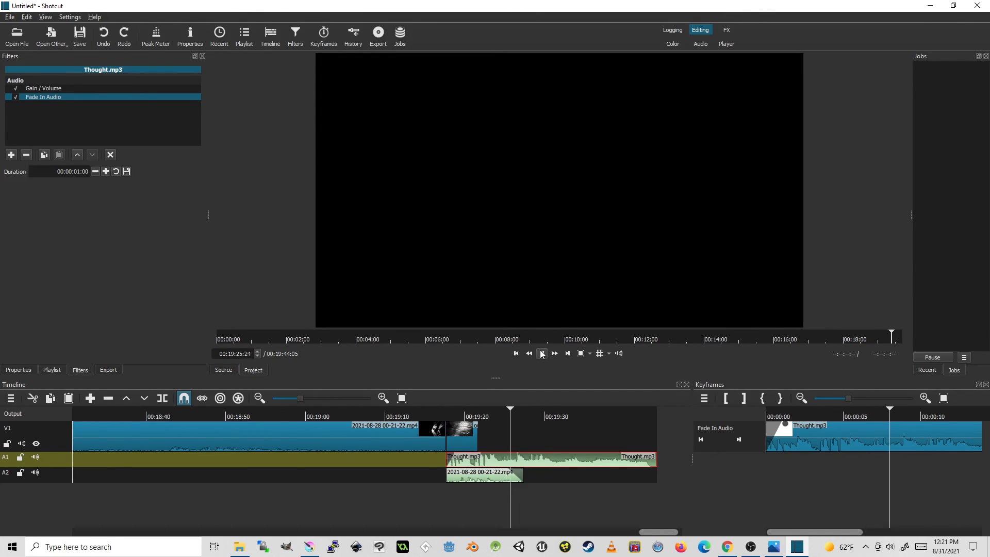
left_click(542, 353)
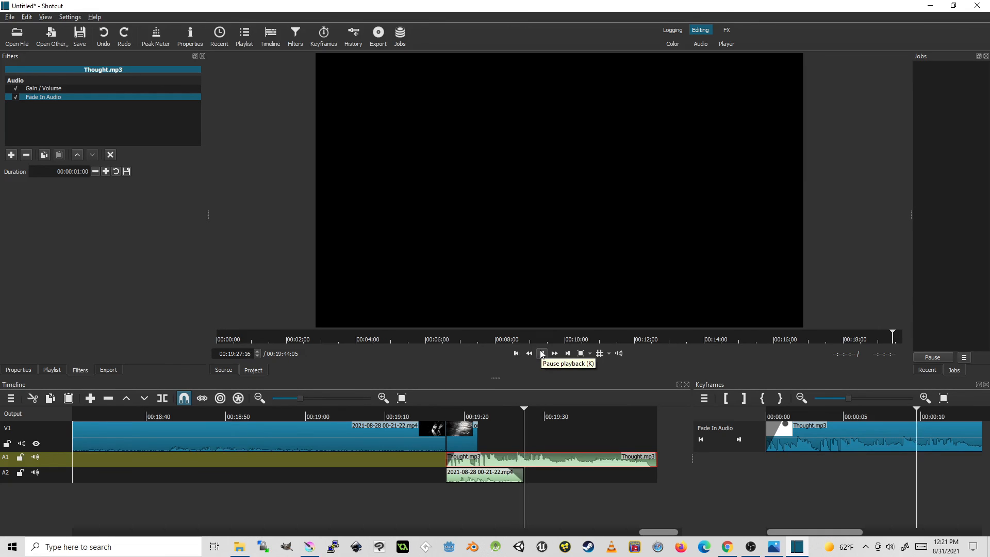
left_click(542, 354)
Extend the title image on V1 to the end of the music and give it a 2-second Fade Out Video filter
left_click_drag(477, 432, 660, 425)
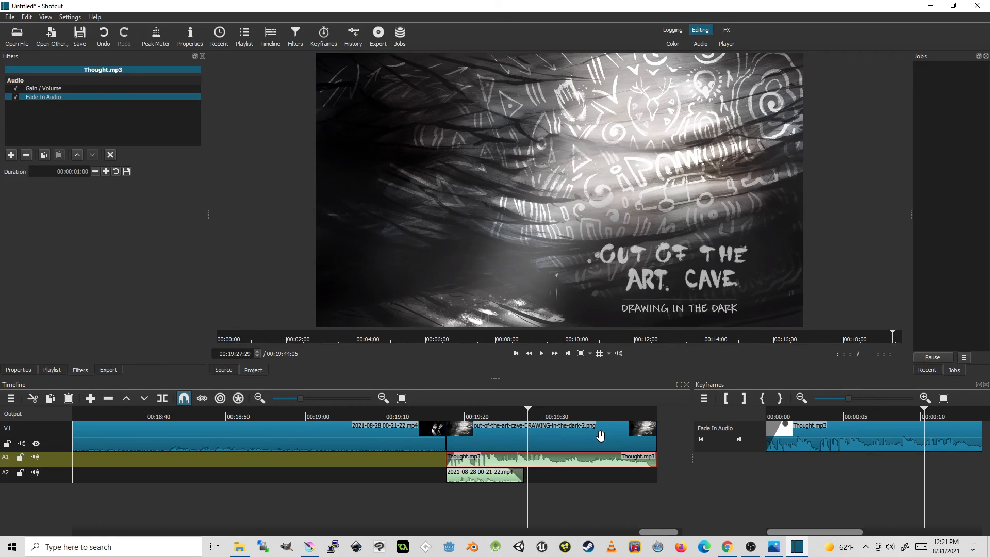
left_click(600, 436)
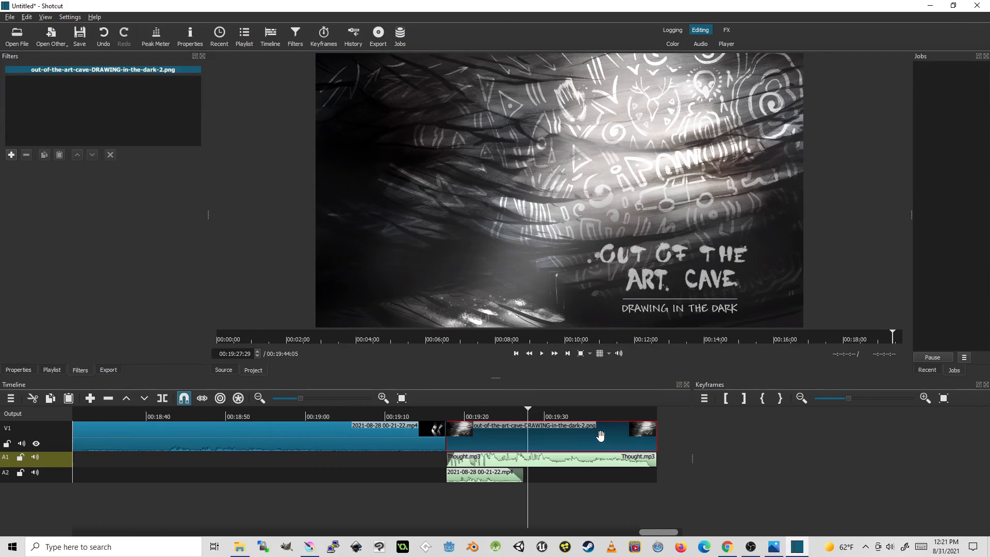
left_click(13, 157)
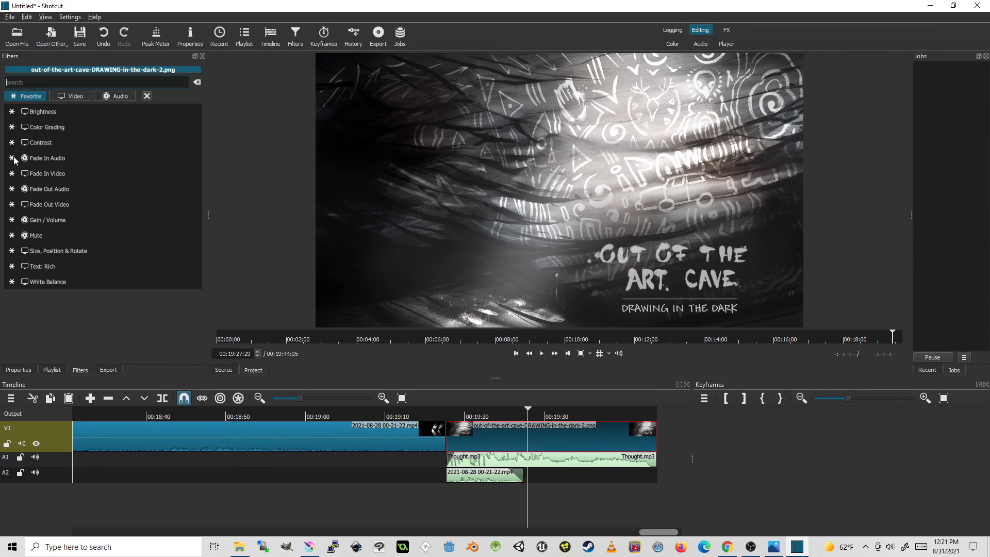
left_click(73, 206)
left_click(76, 171)
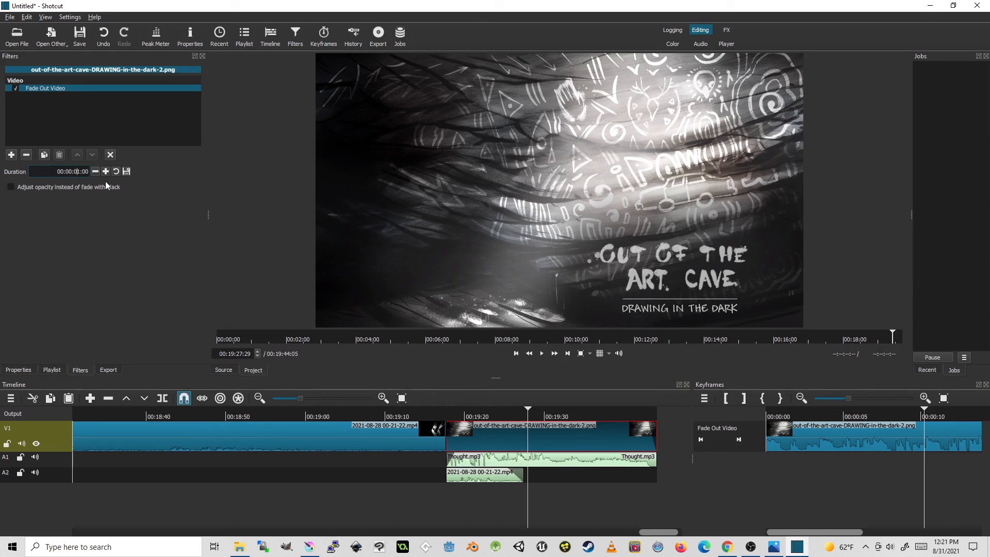
type("2")
Overlap the first two V1 clips near 00:00:58 to try a transition between them
left_click_drag(677, 536, 78, 496)
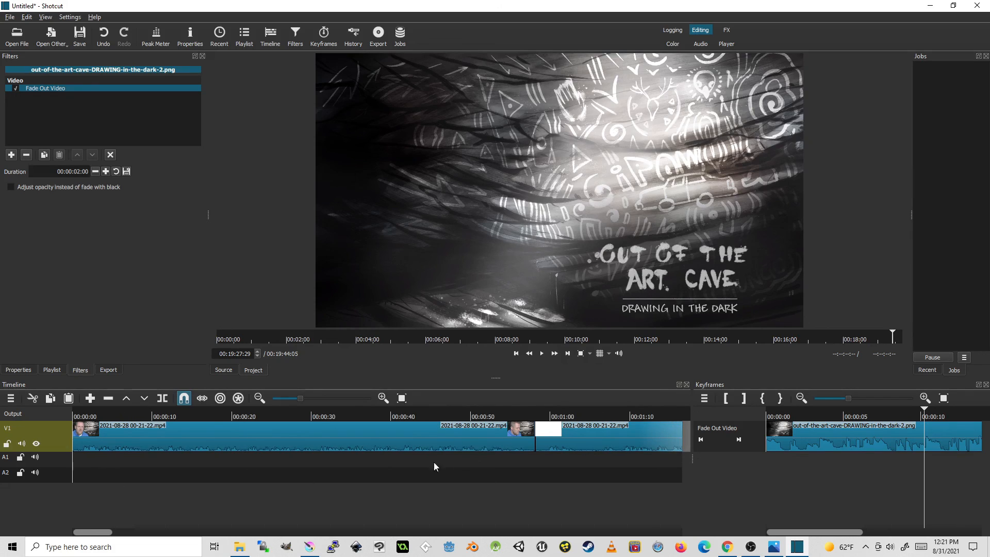
left_click(570, 443)
left_click_drag(566, 442, 560, 439)
left_click_drag(542, 473, 537, 459)
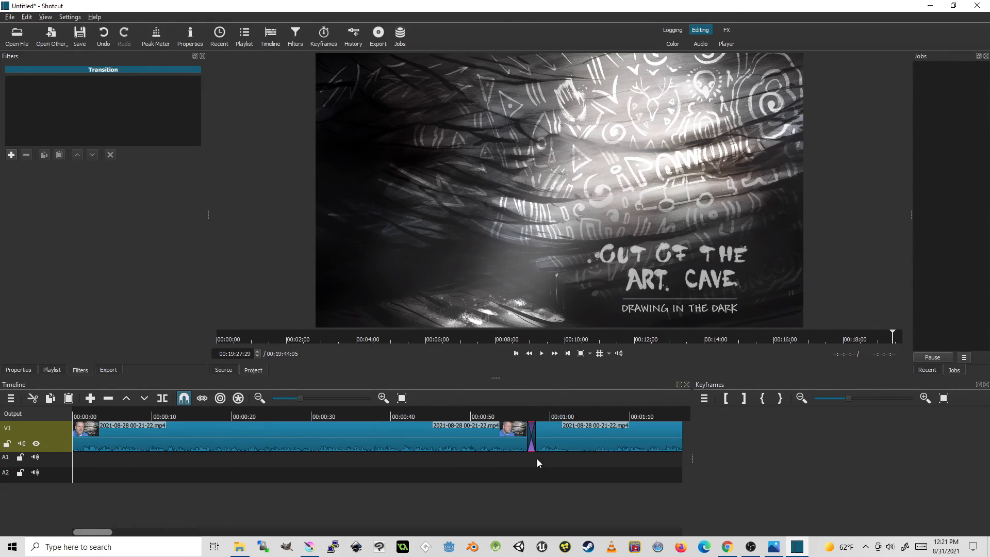
Play the video across the transition between the first two V1 clips, starting from 00:00:56:05
left_click(520, 419)
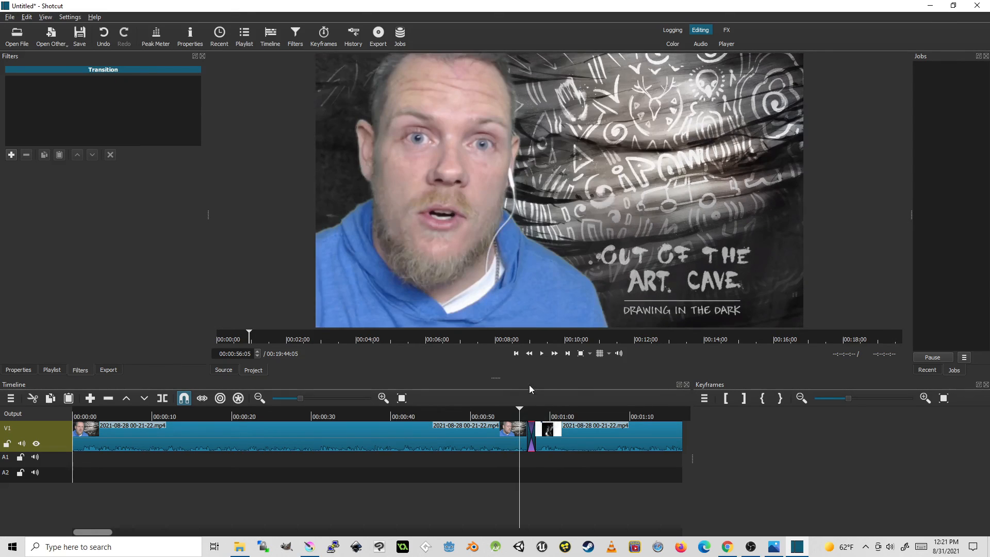
left_click(544, 354)
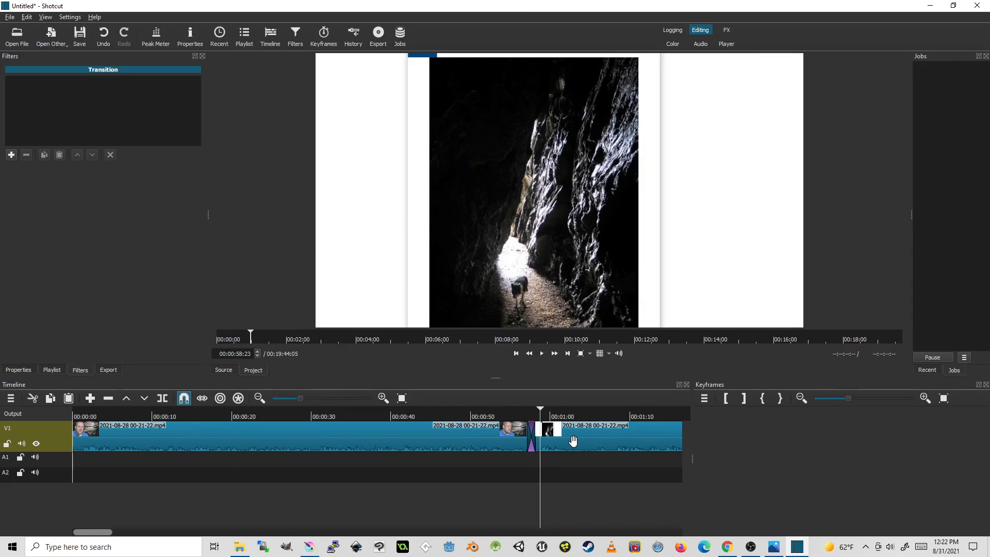
left_click(574, 441)
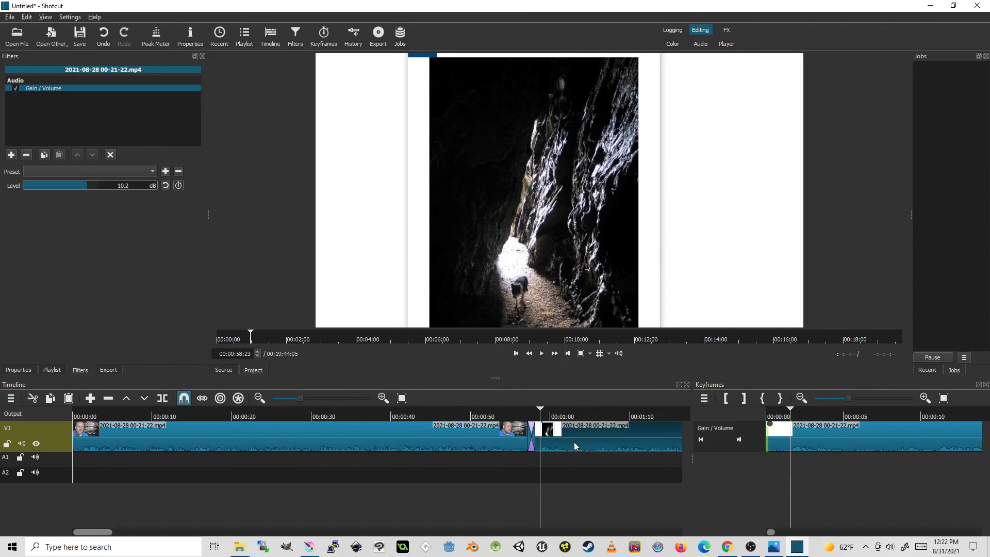
left_click(528, 410)
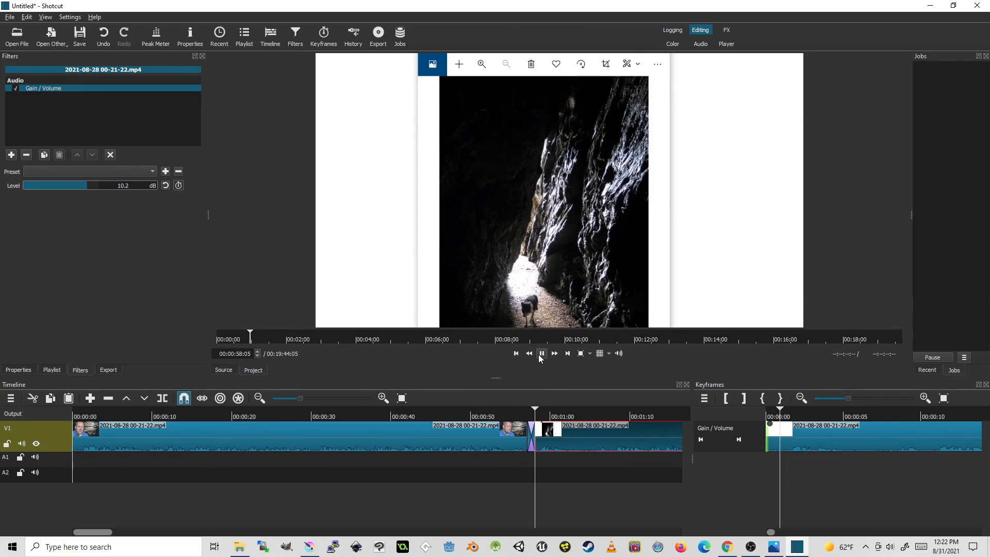
left_click(541, 354)
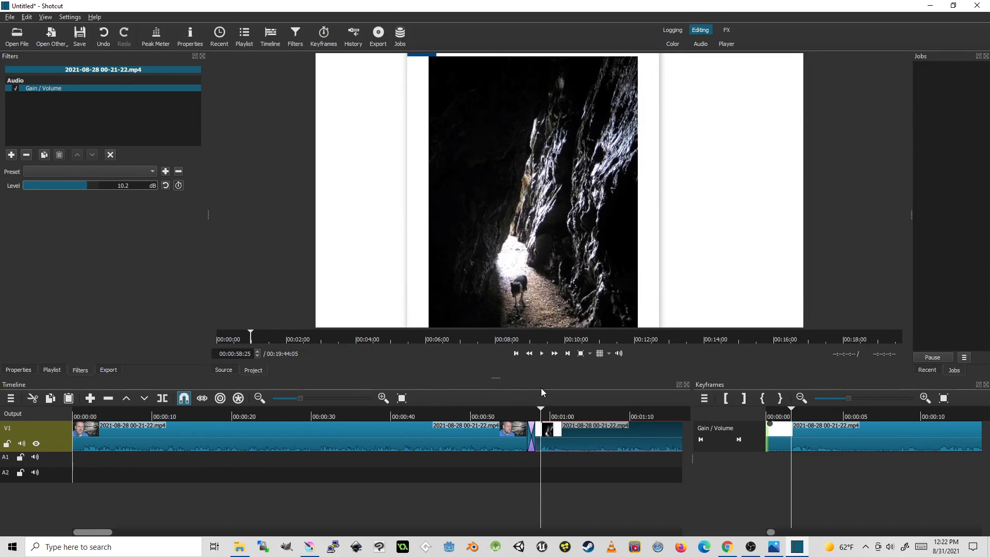
Undo the transition between the first two V1 clips and scrub across the plain cut
key("ctrl+z")
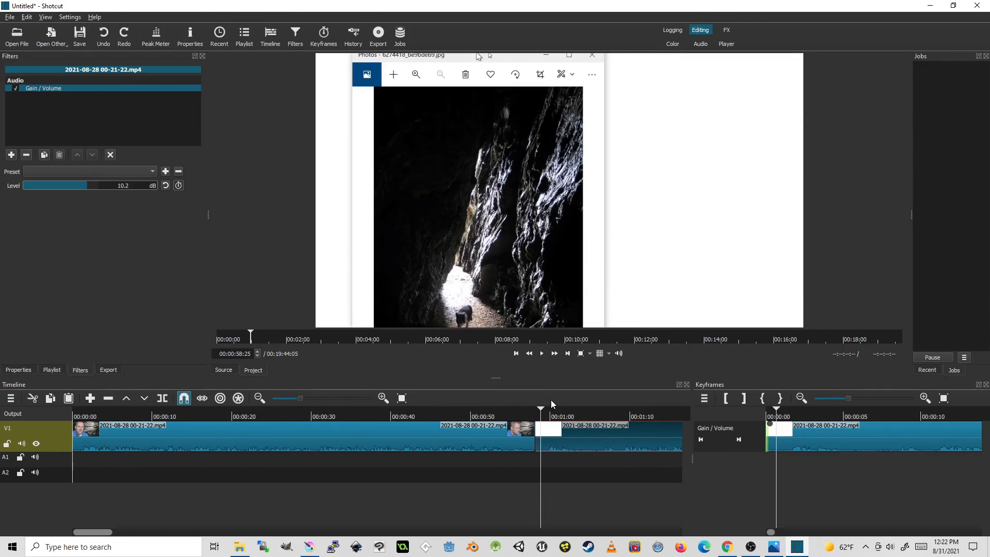
left_click(533, 412)
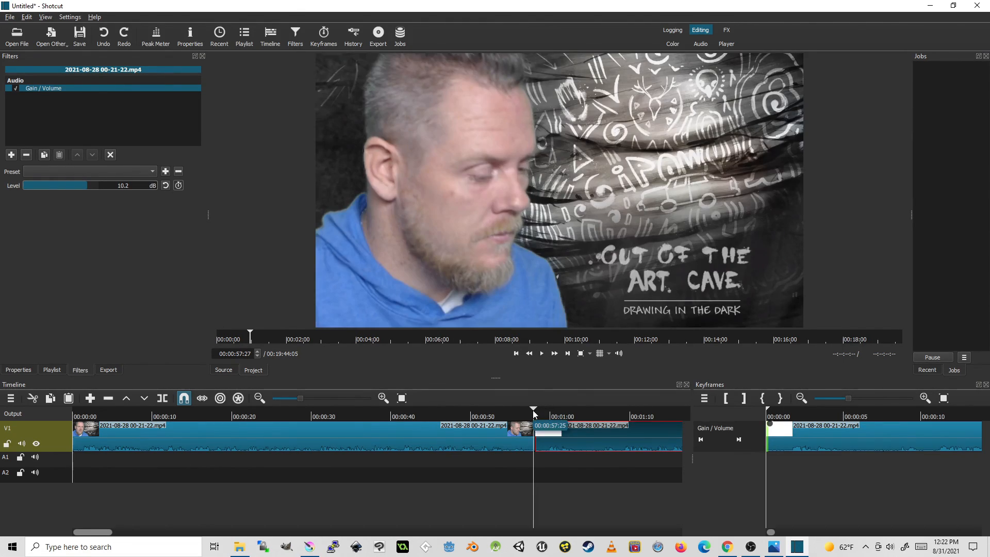
left_click_drag(533, 410, 546, 405)
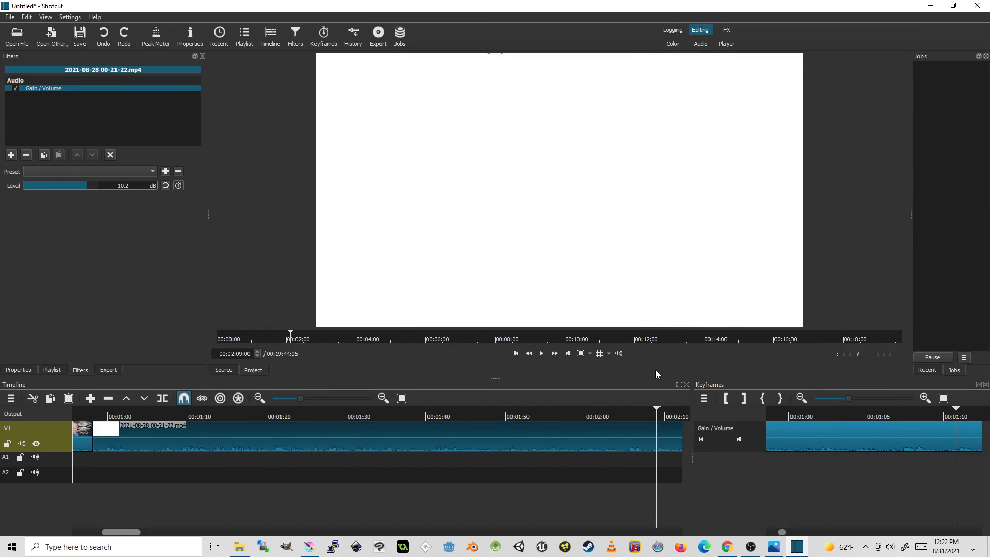
Open the export settings, browse the video and audio presets, and select the YouTube preset
left_click(108, 371)
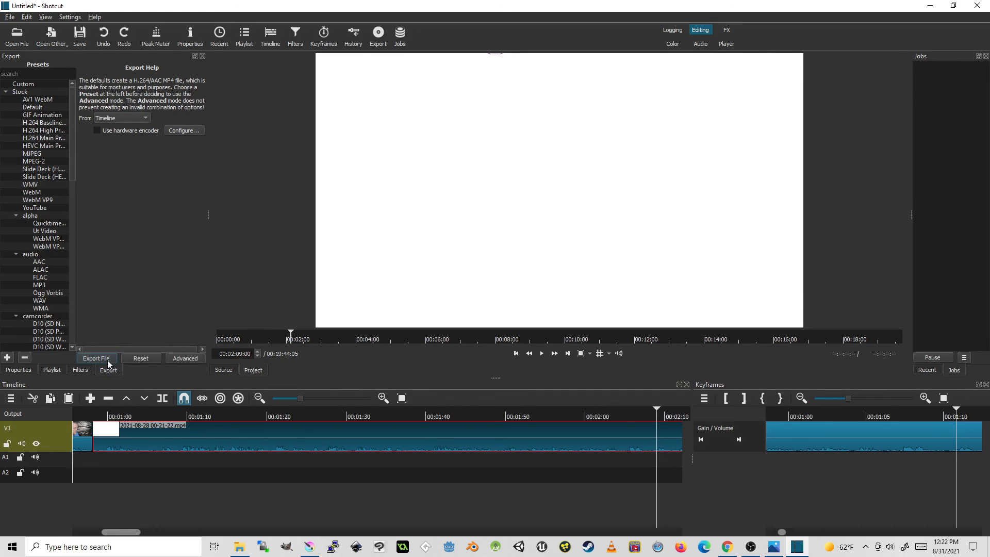
left_click_drag(72, 145, 82, 327)
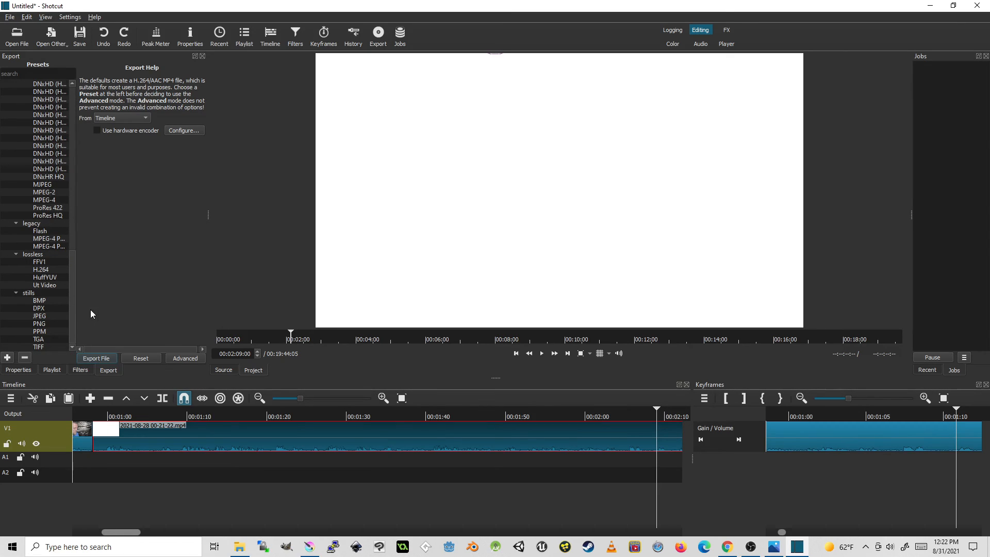
left_click_drag(90, 314, 110, 146)
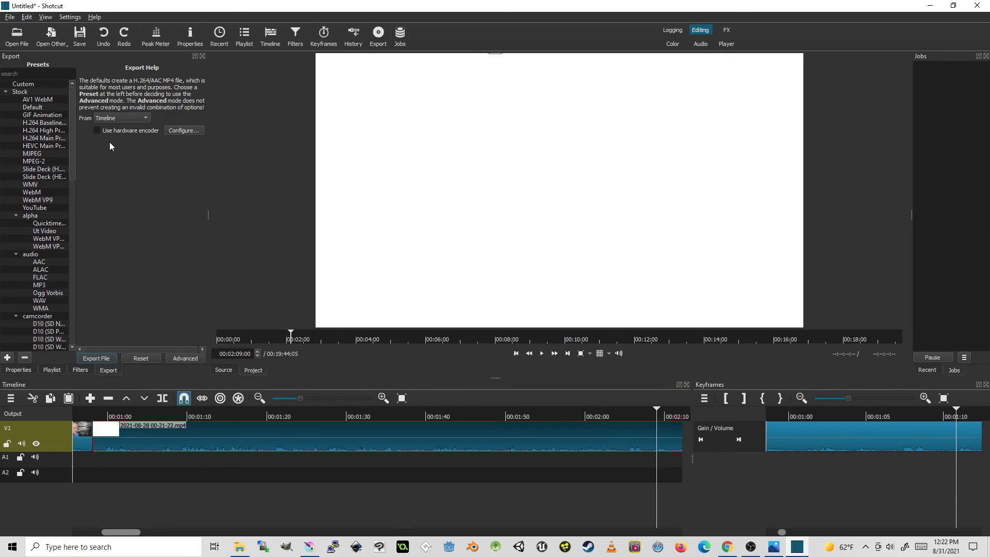
left_click(50, 131)
left_click(35, 193)
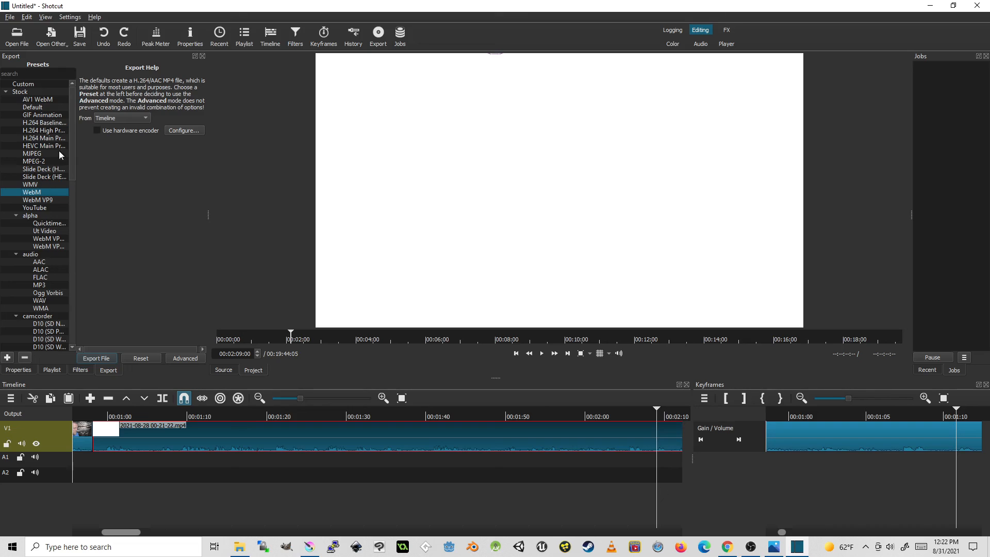
left_click(48, 294)
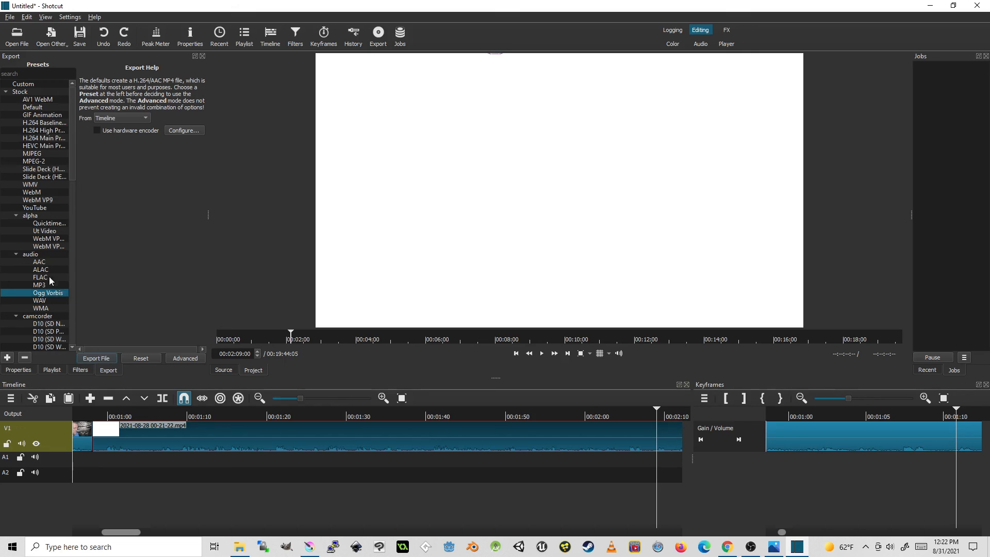
left_click(37, 209)
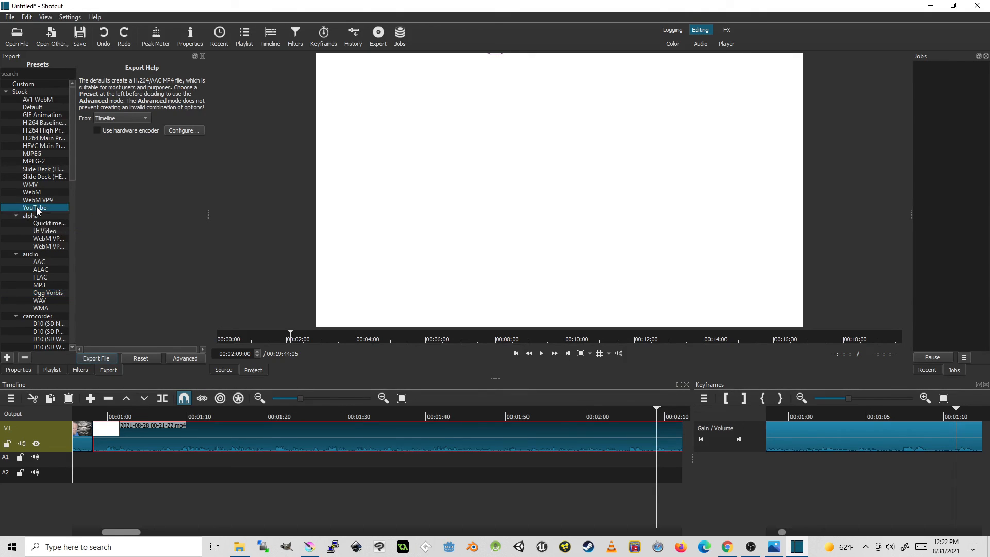
Examine the YouTube preset's advanced export options, including the available formats and the video resolution, and return to the basic view
left_click(177, 358)
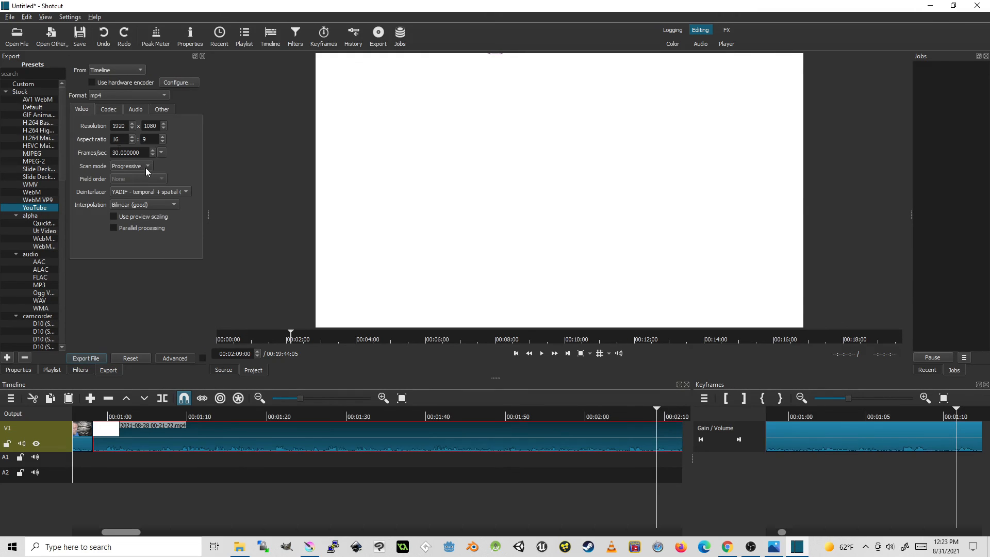
left_click(136, 96)
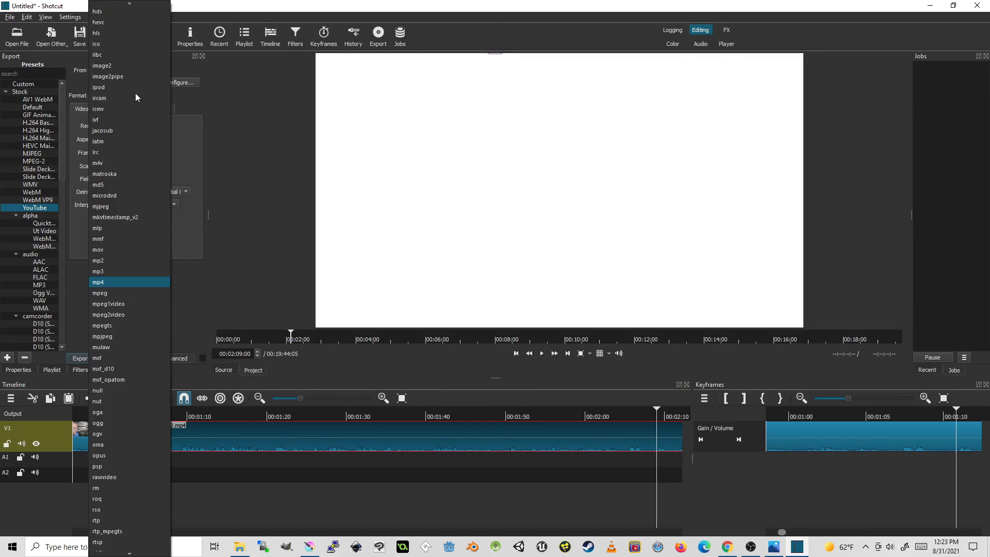
left_click(117, 283)
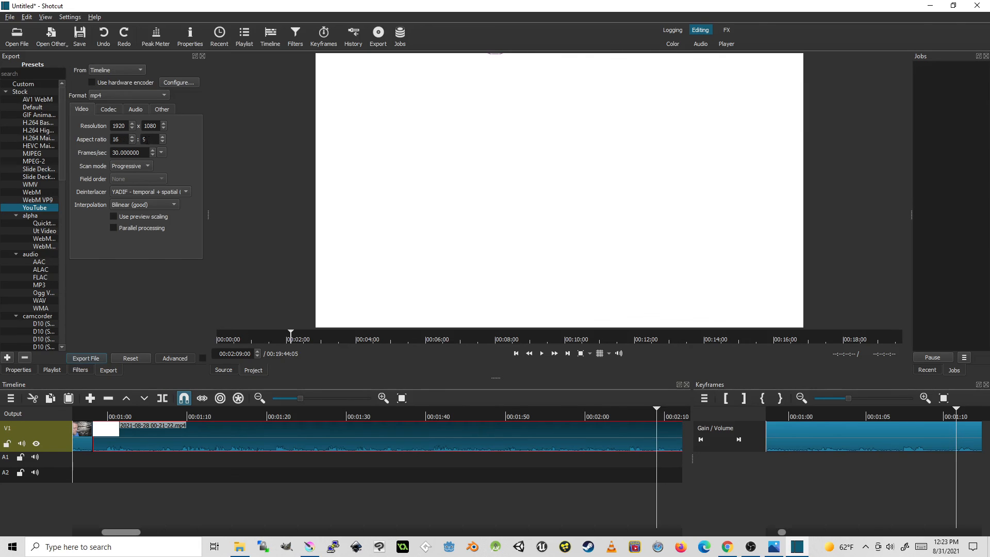
left_click_drag(126, 125, 107, 128)
left_click(147, 126)
left_click_drag(126, 126, 105, 129)
left_click(175, 360)
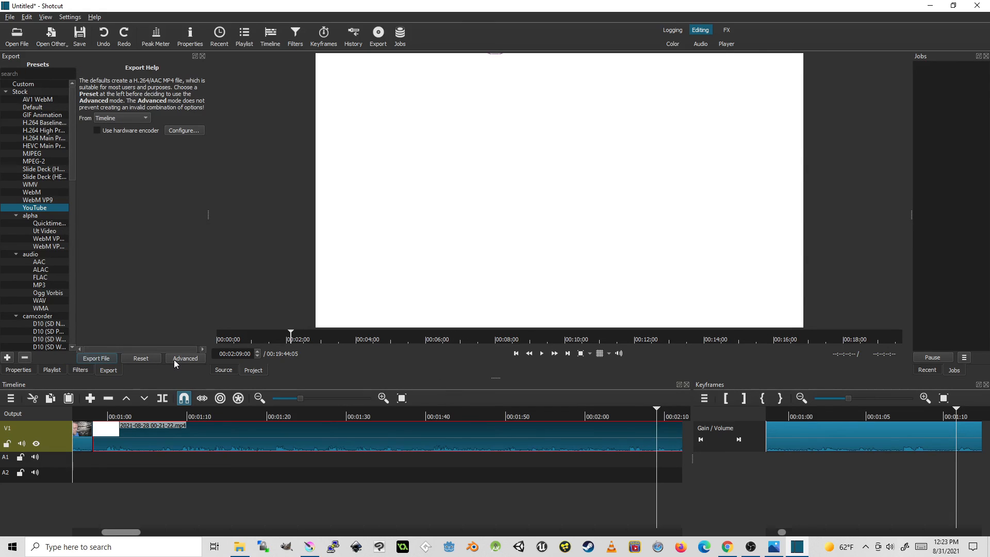
Export the timeline with the YouTube preset as shotcut-install-tutorial in mp4 format to the Defiant Tutorials folder, and widen the export jobs list
left_click(174, 360)
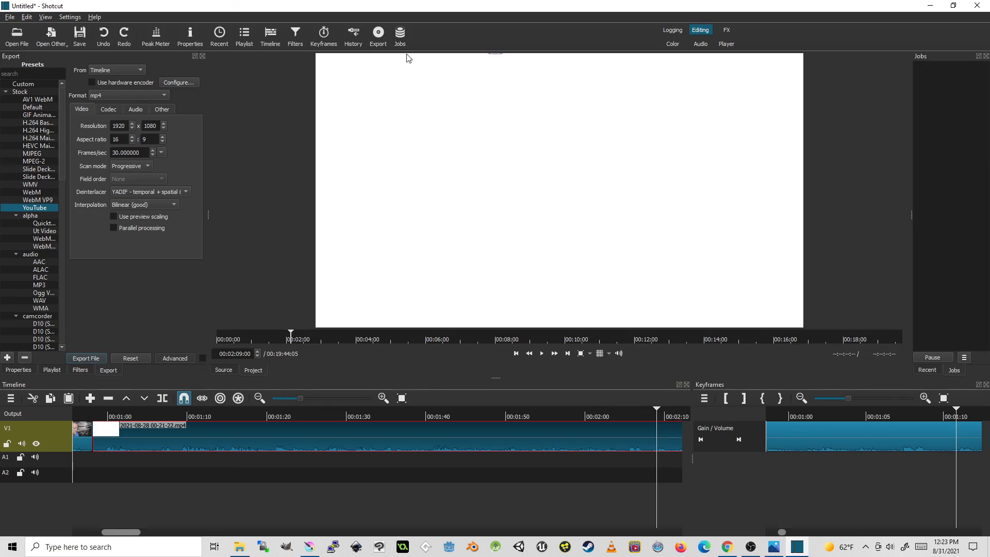
left_click(87, 357)
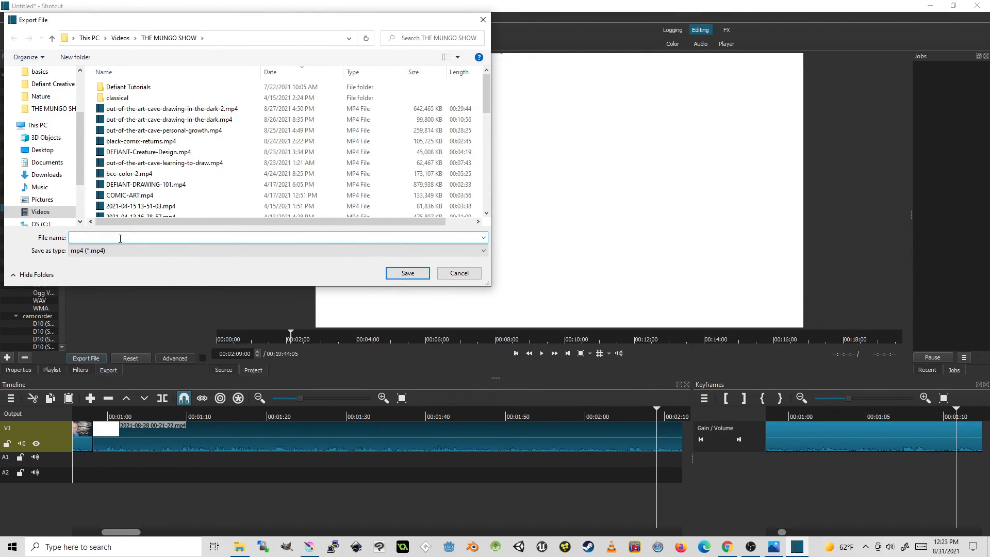
type("shotcut-install-tutorial")
double_click(150, 87)
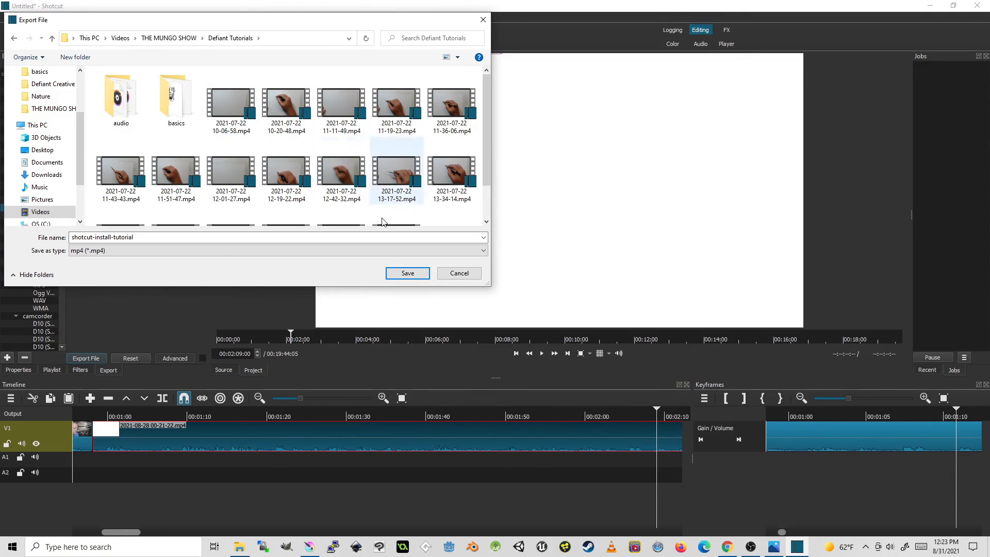
left_click(405, 273)
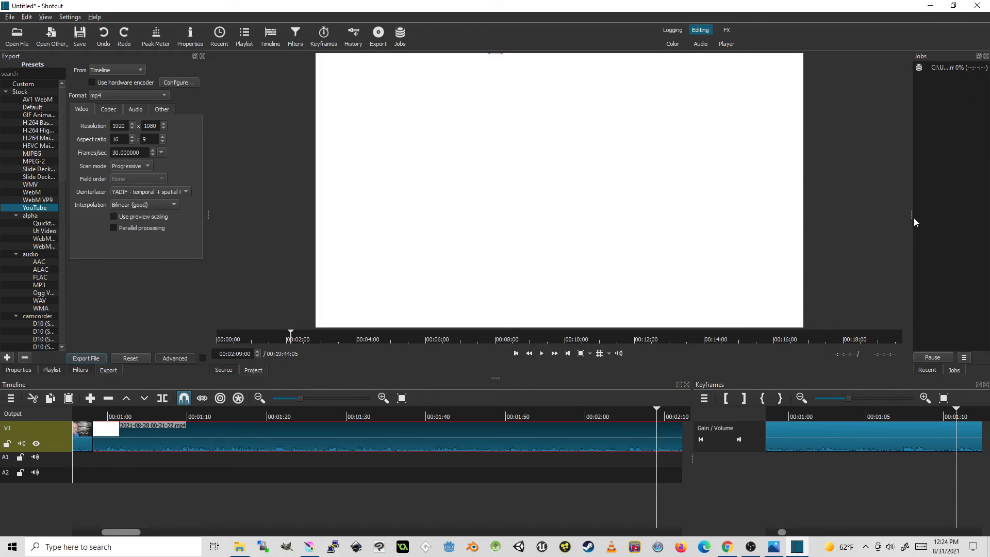
left_click_drag(912, 217, 632, 218)
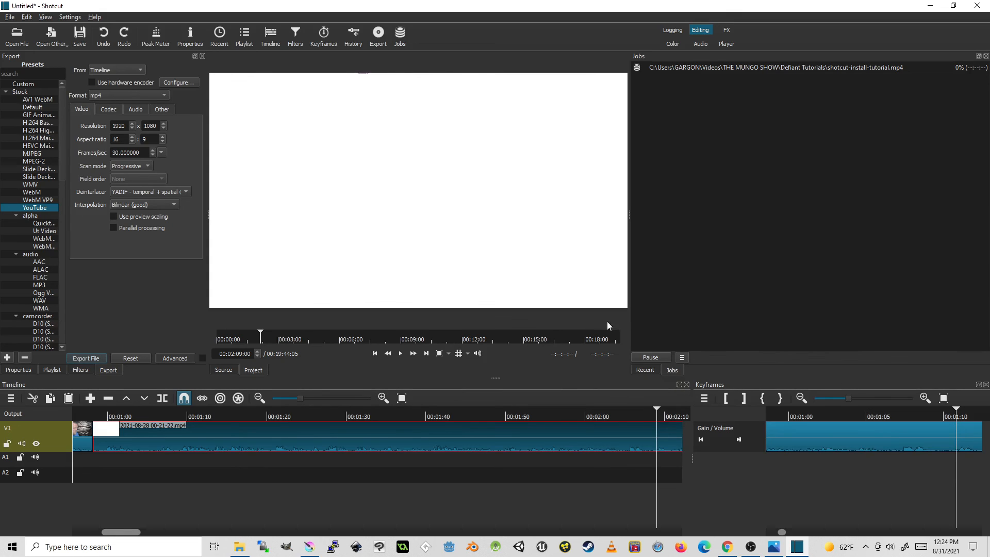
left_click(751, 547)
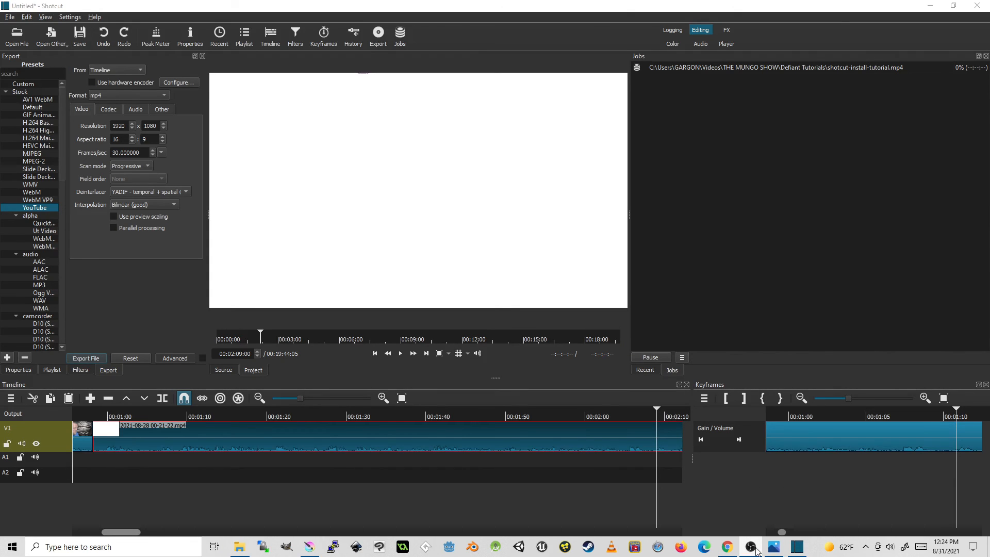
left_click(754, 547)
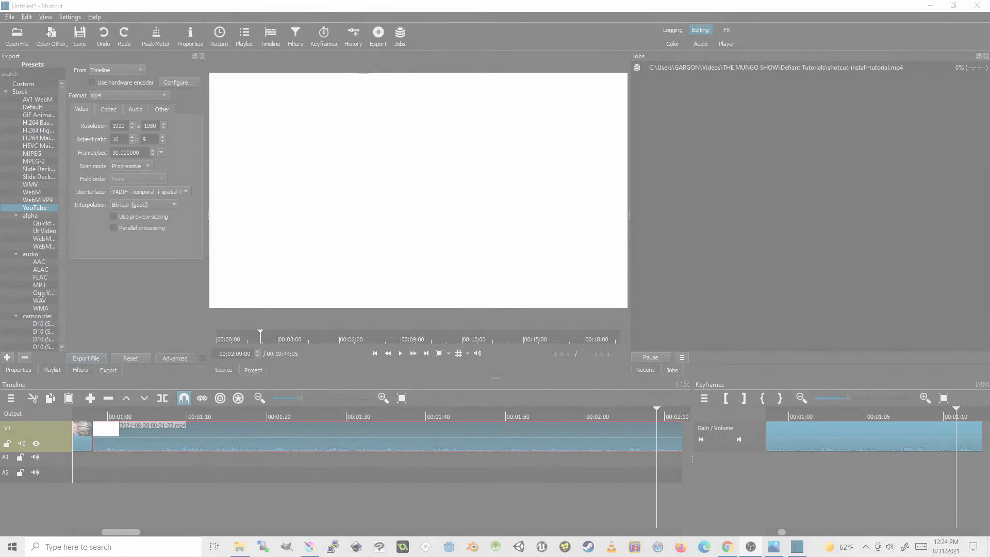